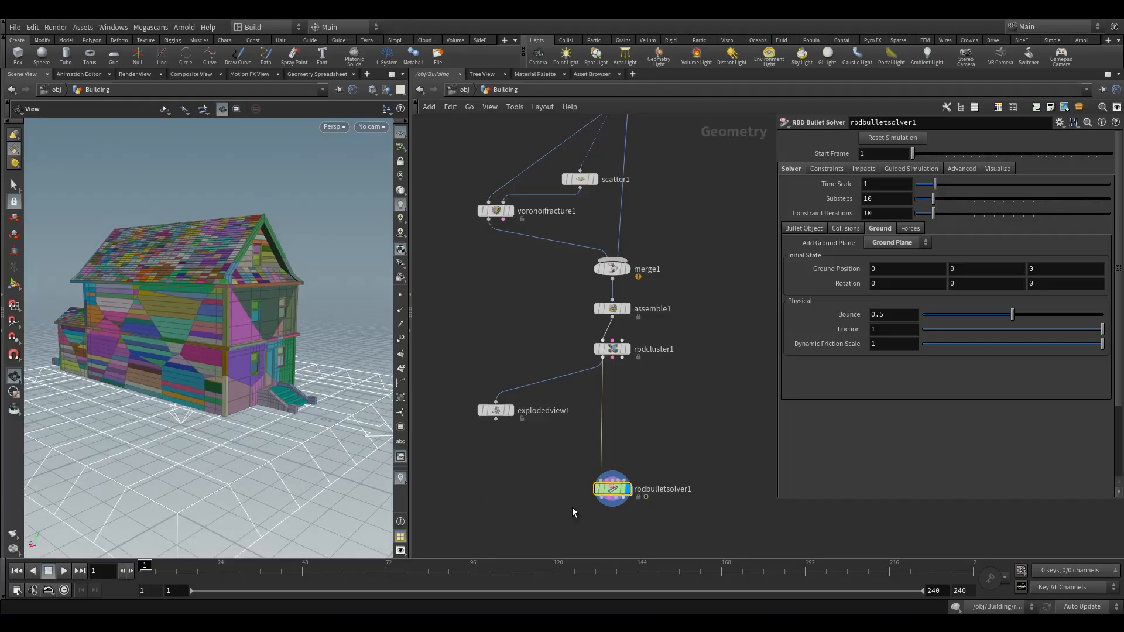
pyautogui.moveTo(613, 495); pyautogui.dragTo(614, 516)
pyautogui.scroll(-3, 640, 384)
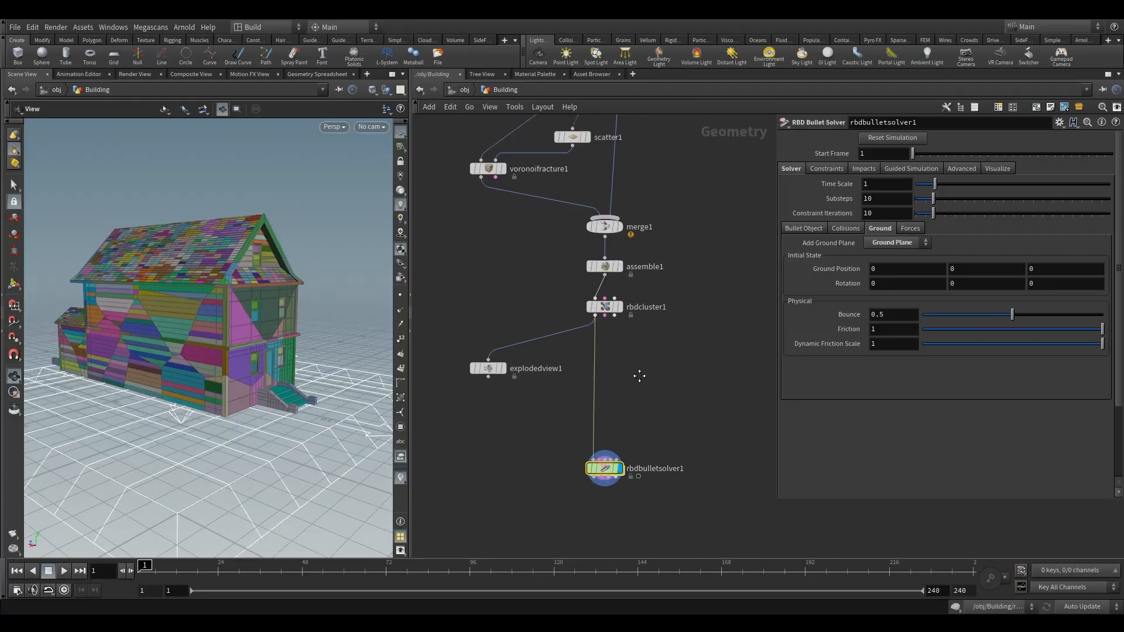
pyautogui.press('Tab')
pyautogui.write('aw')
pyautogui.click(801, 60)
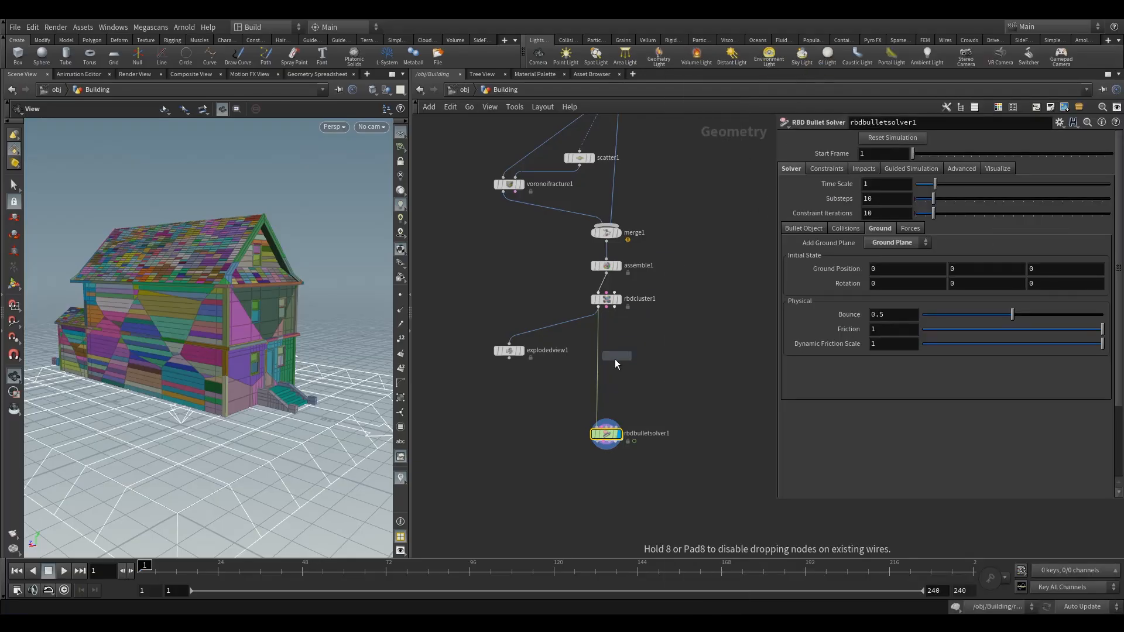
pyautogui.click(593, 363)
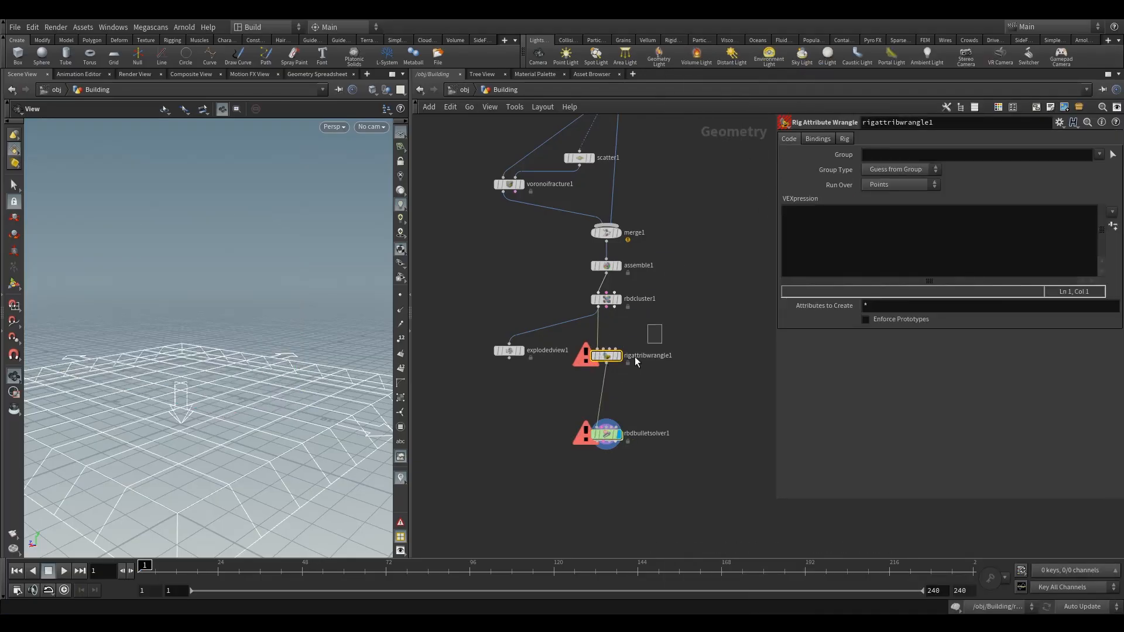
pyautogui.press('Delete')
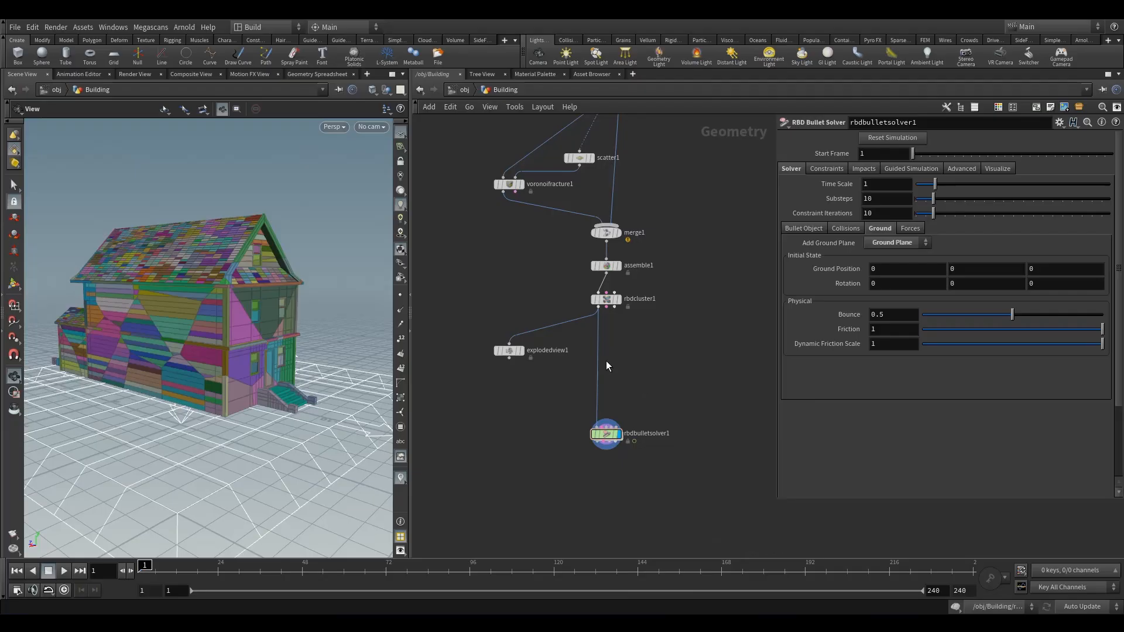
# Step: Insert an Attribute Wrangle node on the wire between rbdcluster1 and rbdbulletsolver1
pyautogui.press('Tab')
pyautogui.moveTo(606, 361)
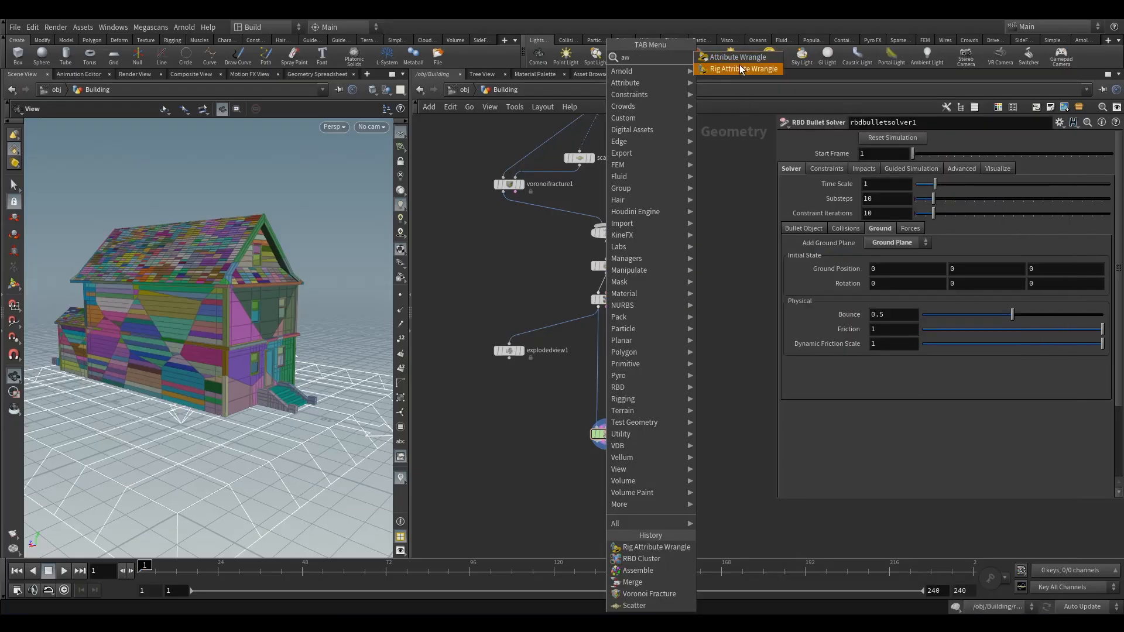
pyautogui.click(740, 72)
pyautogui.click(593, 359)
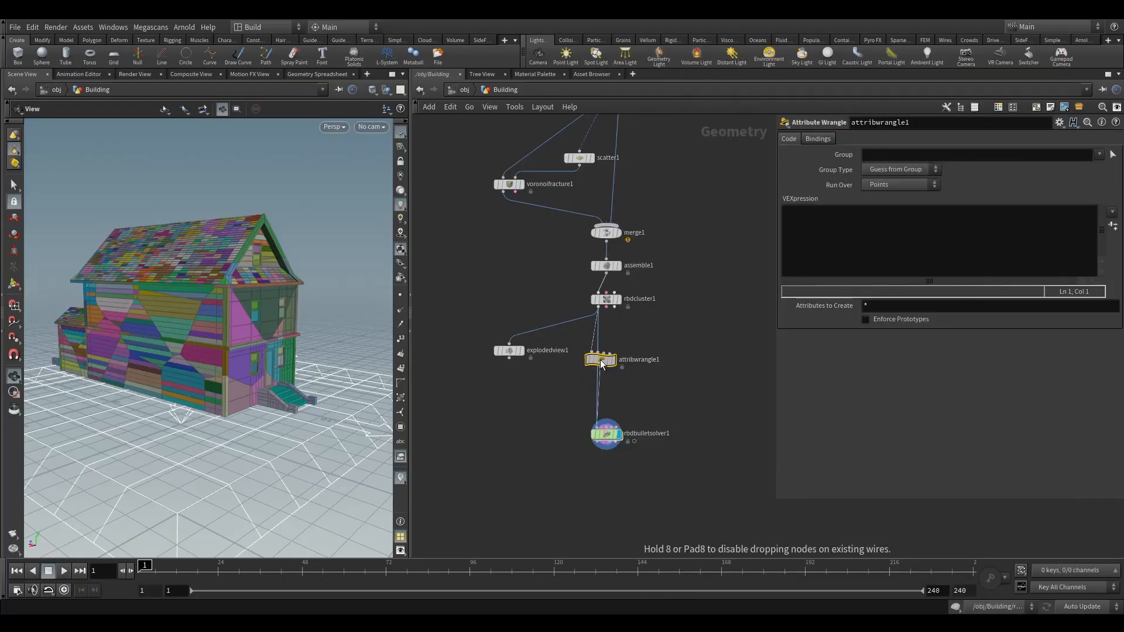
# Step: Insert an RBD Configure node on the wire between rbdcluster1 and attribwrangle1
pyautogui.press('Tab')
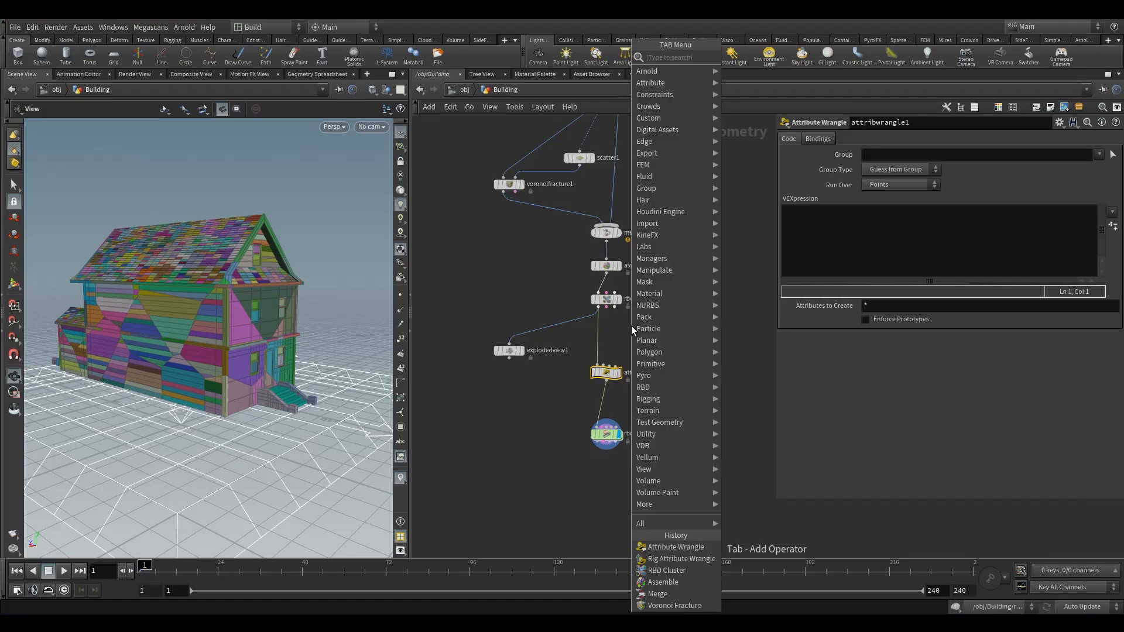
pyautogui.write('rbdc')
pyautogui.press('Return')
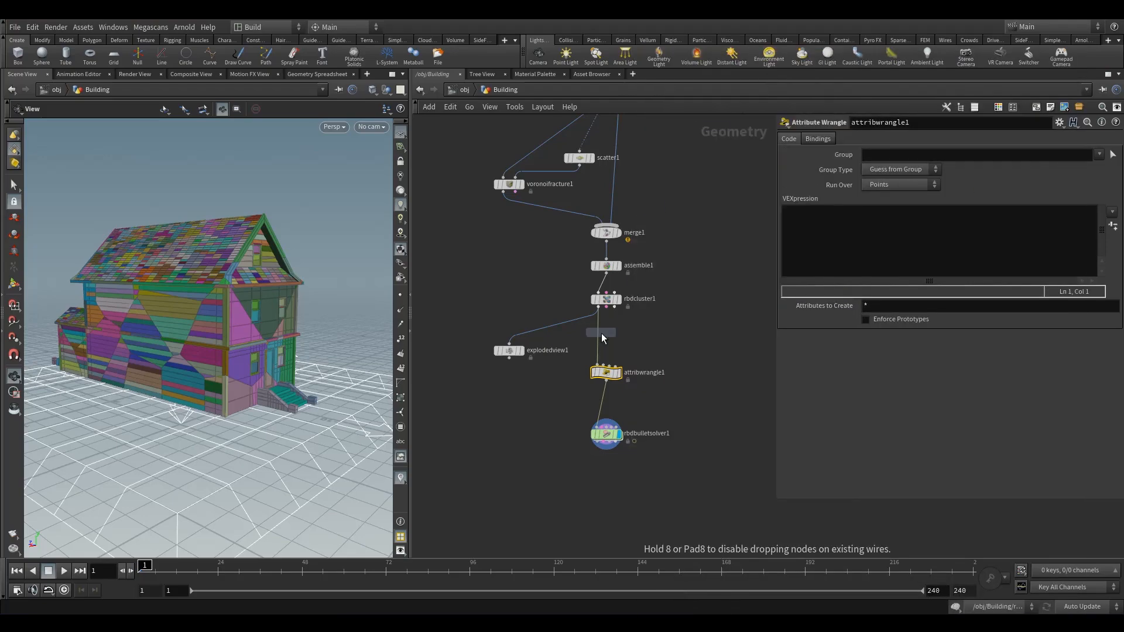
pyautogui.click(602, 336)
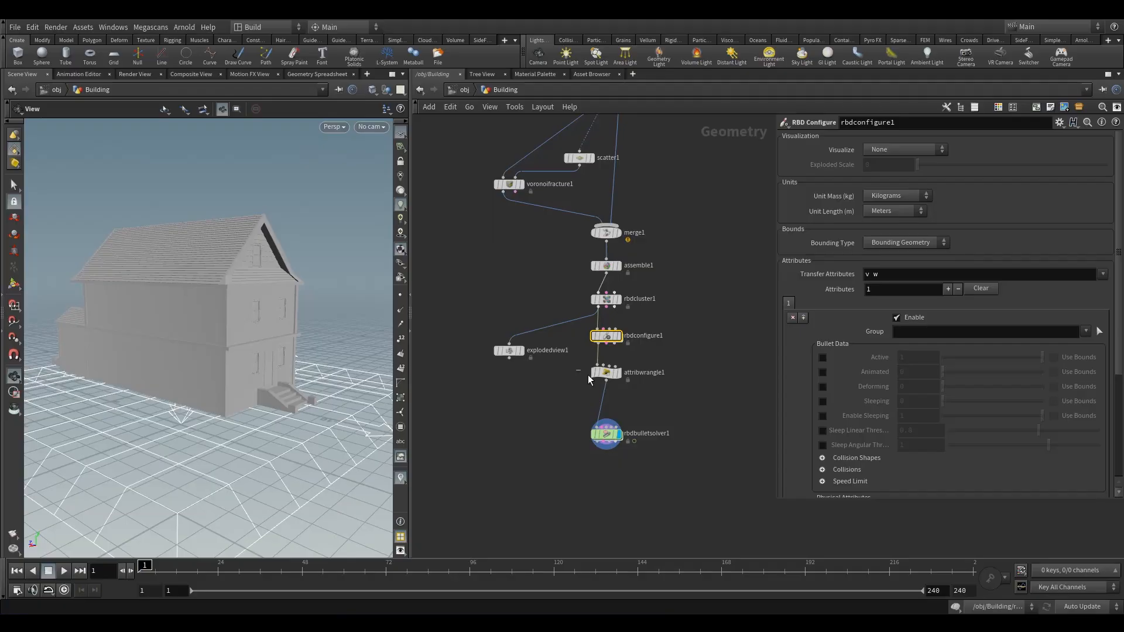
# Step: Display attribwrangle1 in the viewport and enable Wire over packed geometry in the display options
pyautogui.click(603, 373)
pyautogui.click(833, 233)
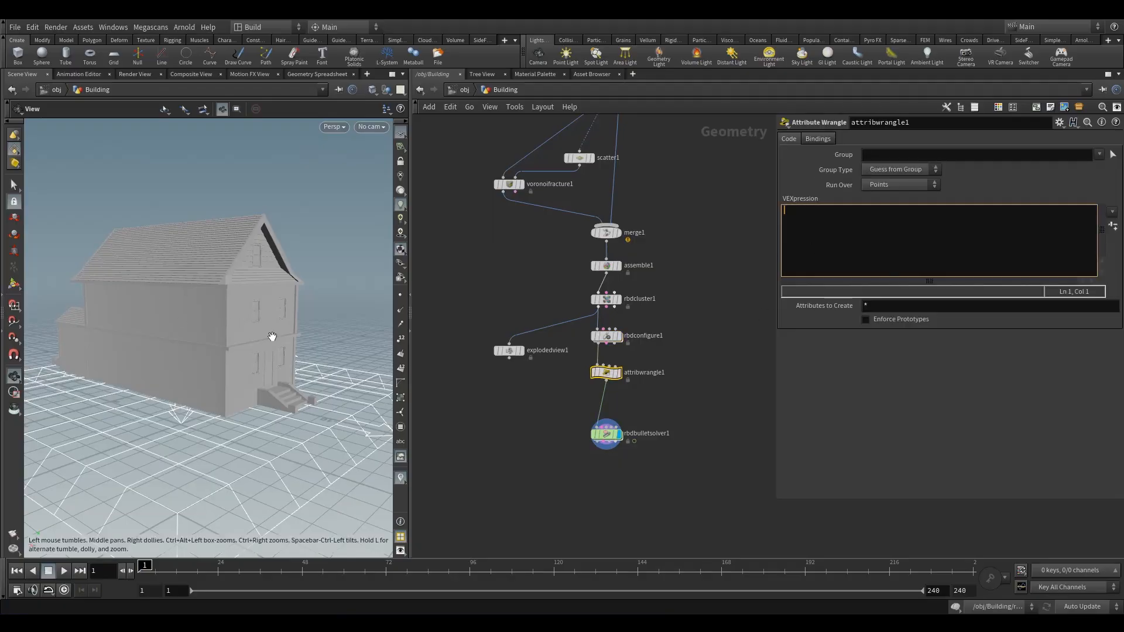
pyautogui.moveTo(213, 318); pyautogui.dragTo(223, 317)
pyautogui.moveTo(223, 317); pyautogui.dragTo(344, 283, button='right')
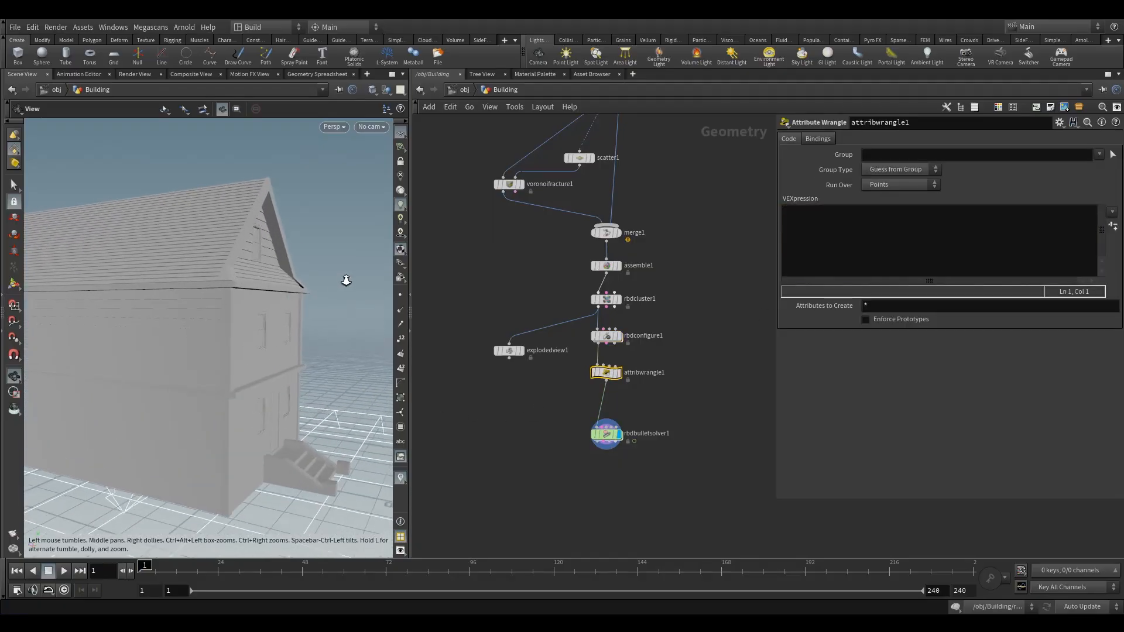
pyautogui.moveTo(344, 284); pyautogui.dragTo(242, 328)
pyautogui.moveTo(241, 328); pyautogui.dragTo(256, 323, button='right')
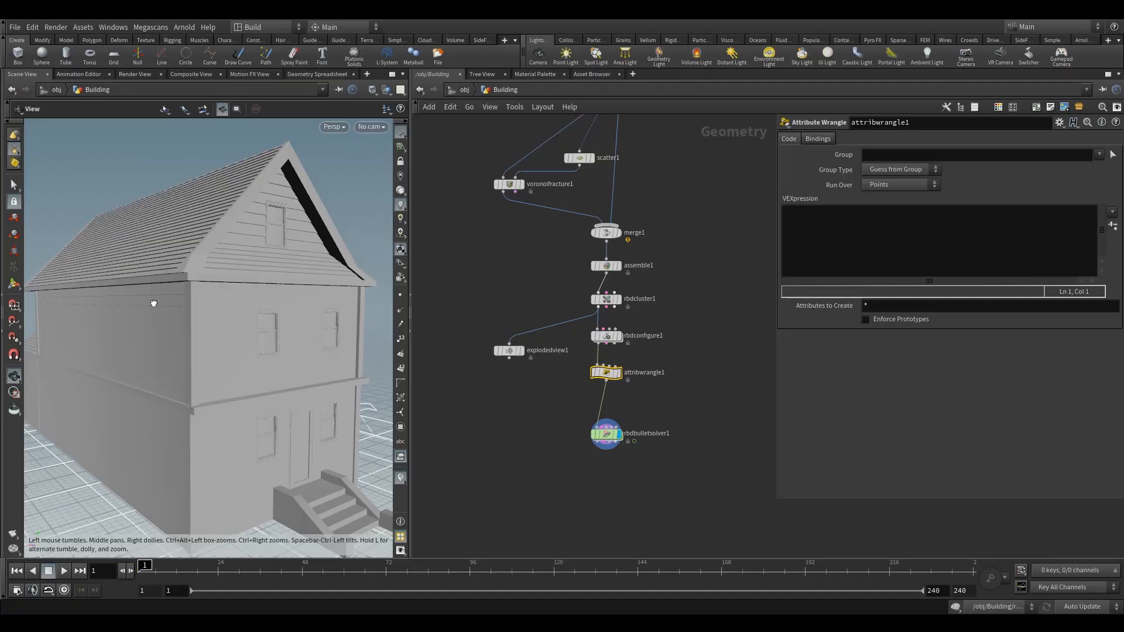
pyautogui.moveTo(156, 301); pyautogui.dragTo(61, 195)
pyautogui.press('s')
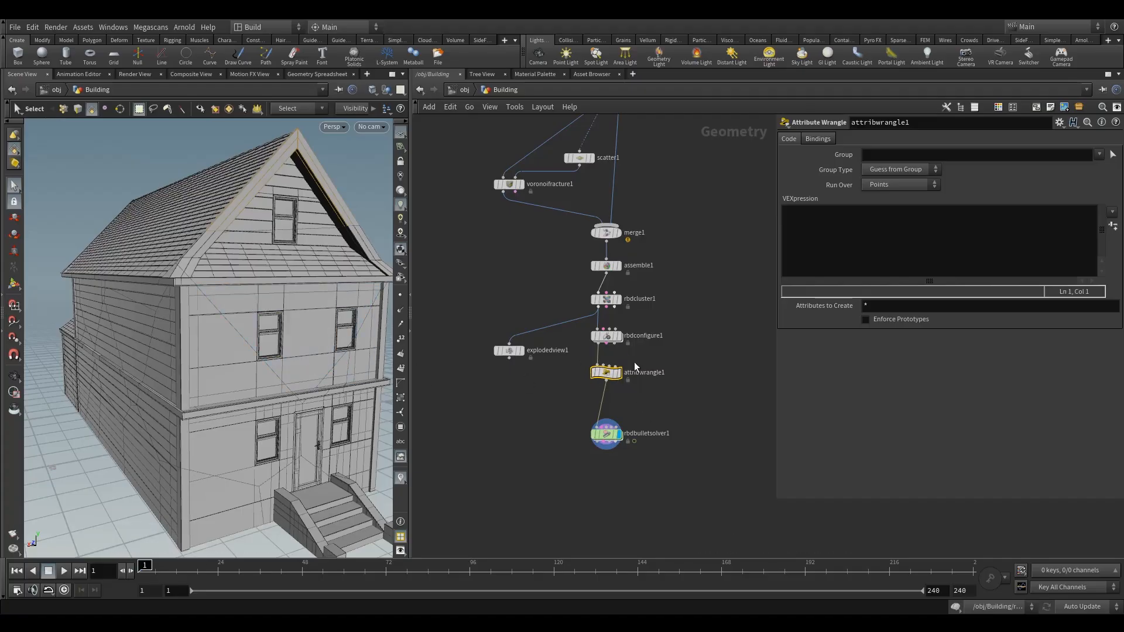
pyautogui.click(618, 372)
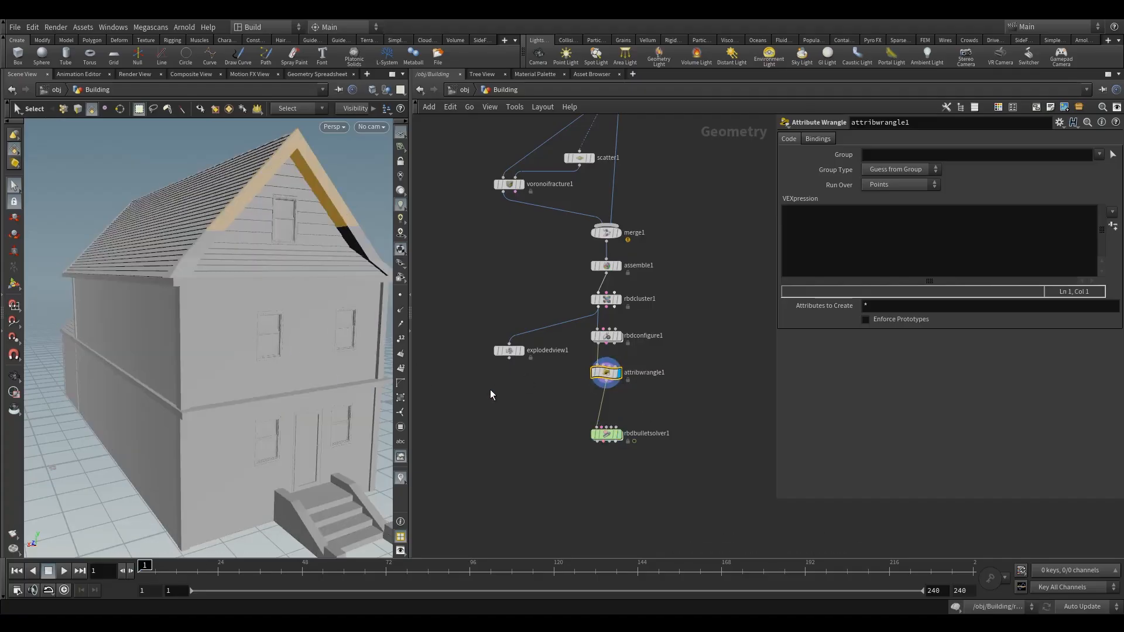
pyautogui.press('d')
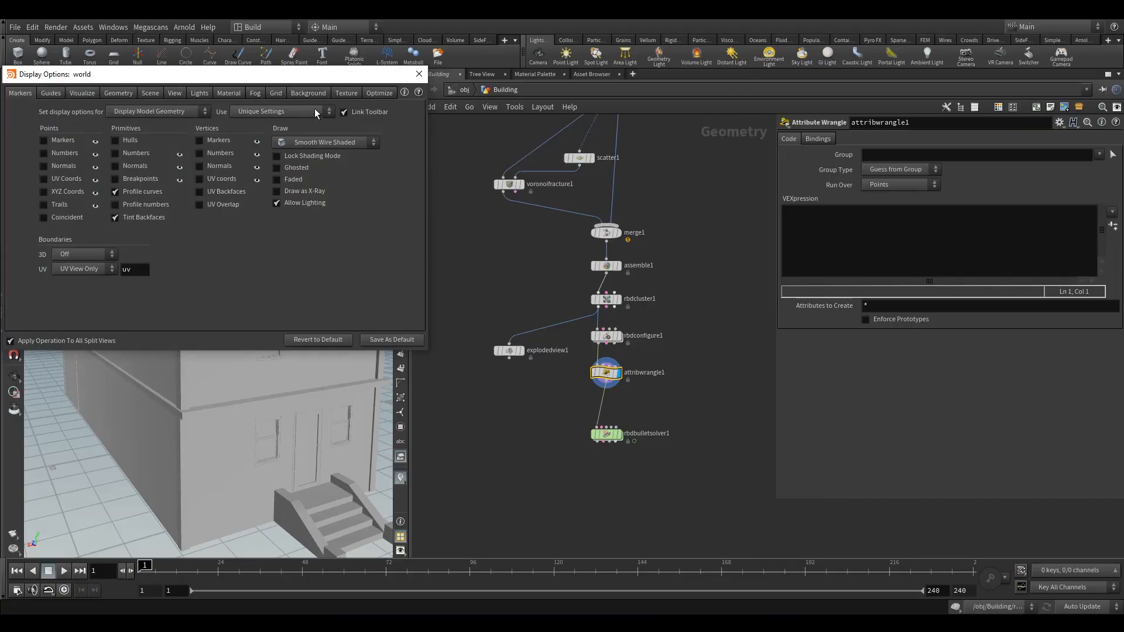
pyautogui.click(134, 93)
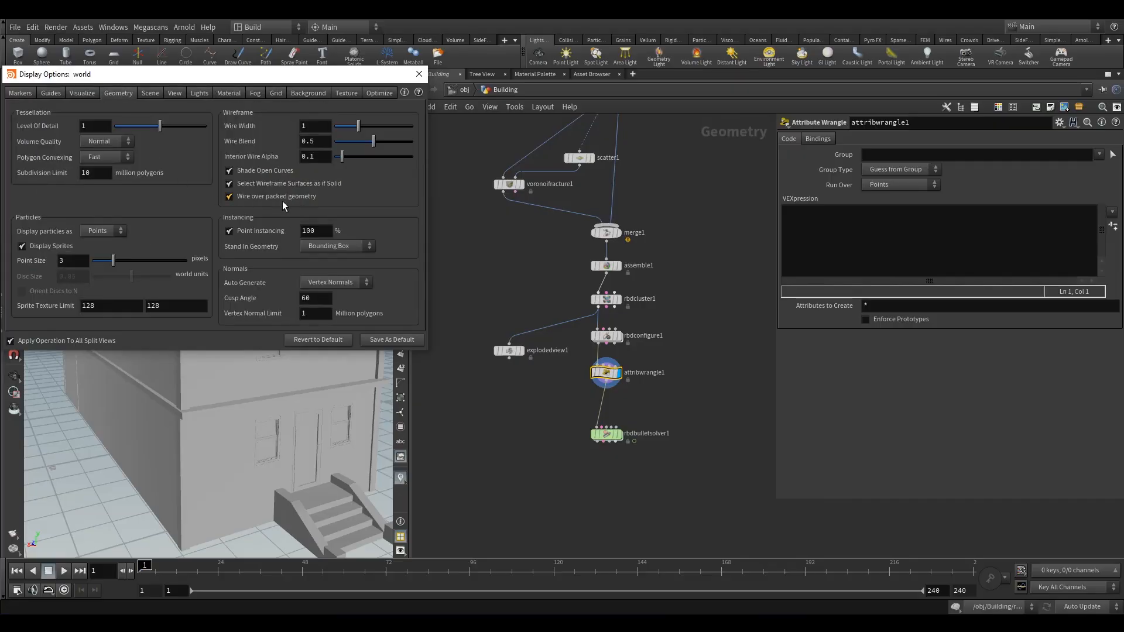
pyautogui.click(419, 74)
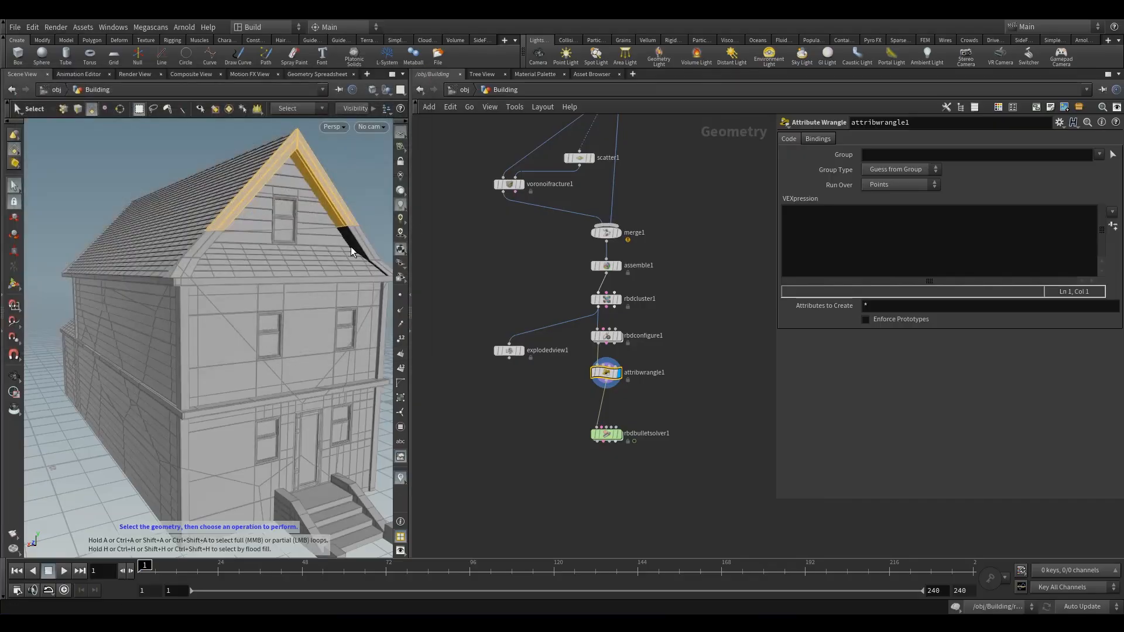
# Step: Compare the house geometry output by rbdconfigure1 and rbdcluster1, ending on attribwrangle1
pyautogui.click(619, 337)
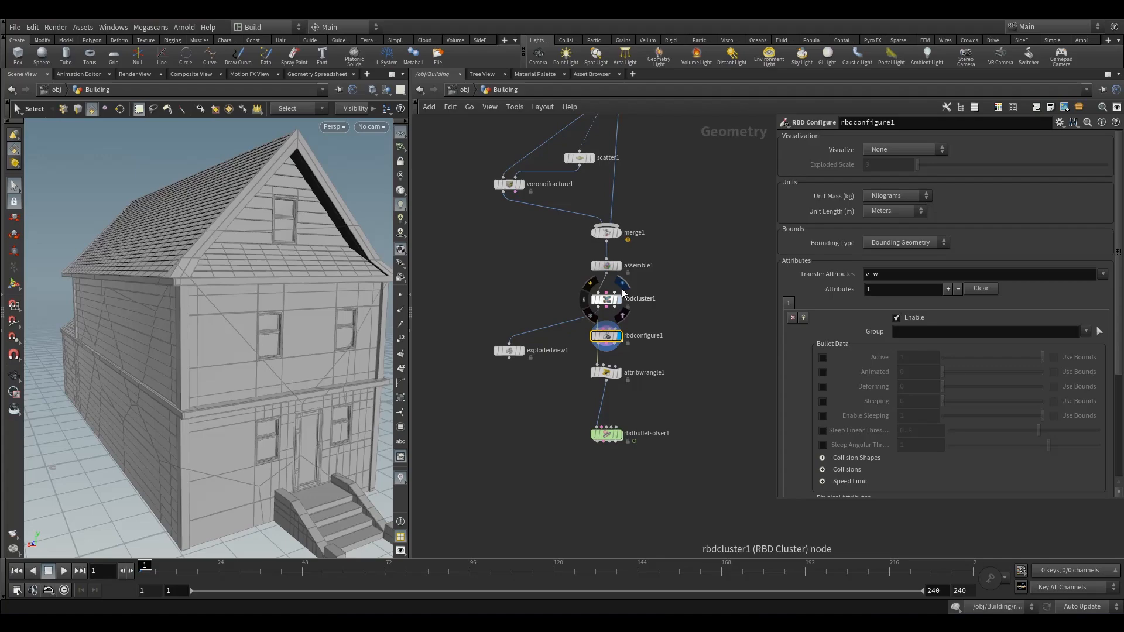
pyautogui.click(623, 291)
pyautogui.click(600, 299)
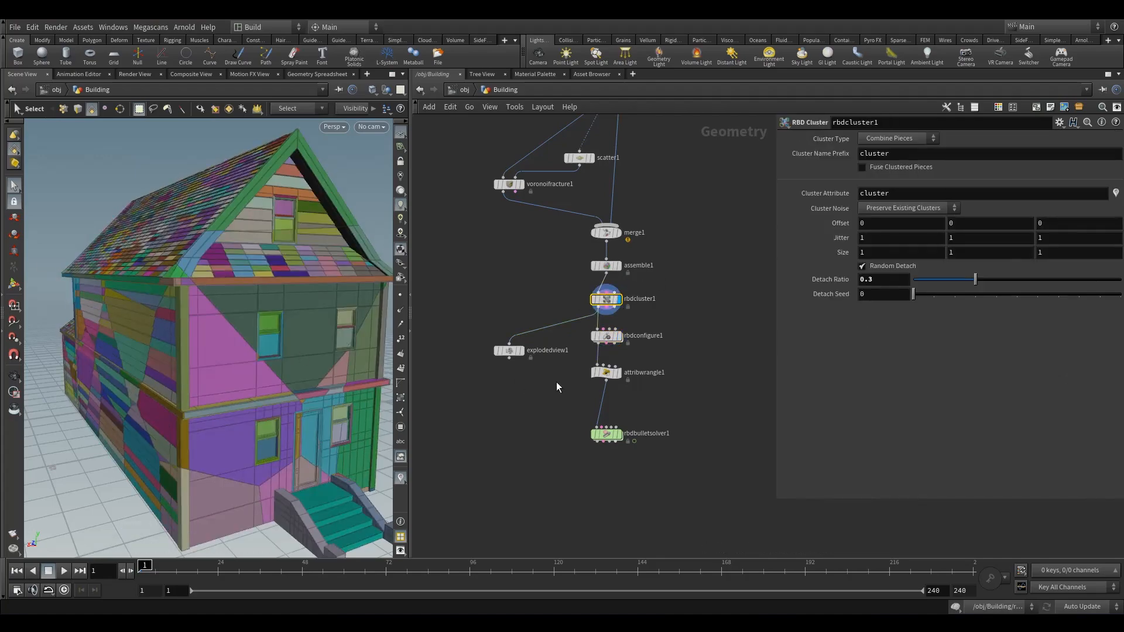
pyautogui.click(607, 338)
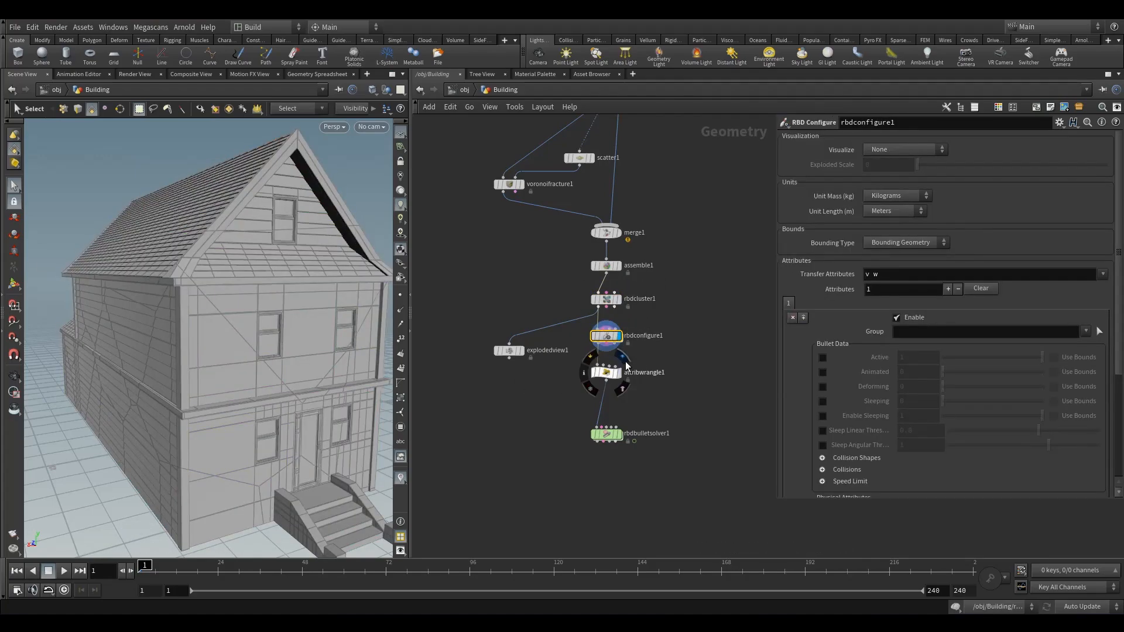
pyautogui.click(606, 373)
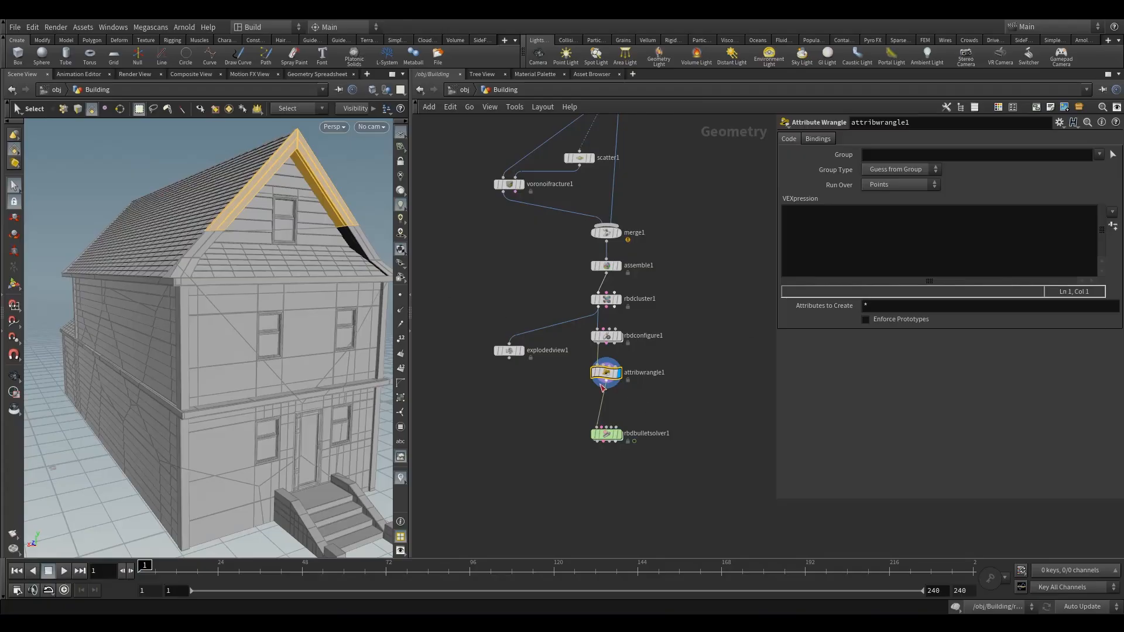
# Step: Enter the VEX expression i@active = 0; in the wrangle and rename the node attribwrangle1_active_0
pyautogui.click(831, 237)
pyautogui.write('i@')
pyautogui.press('Escape')
pyautogui.write('act')
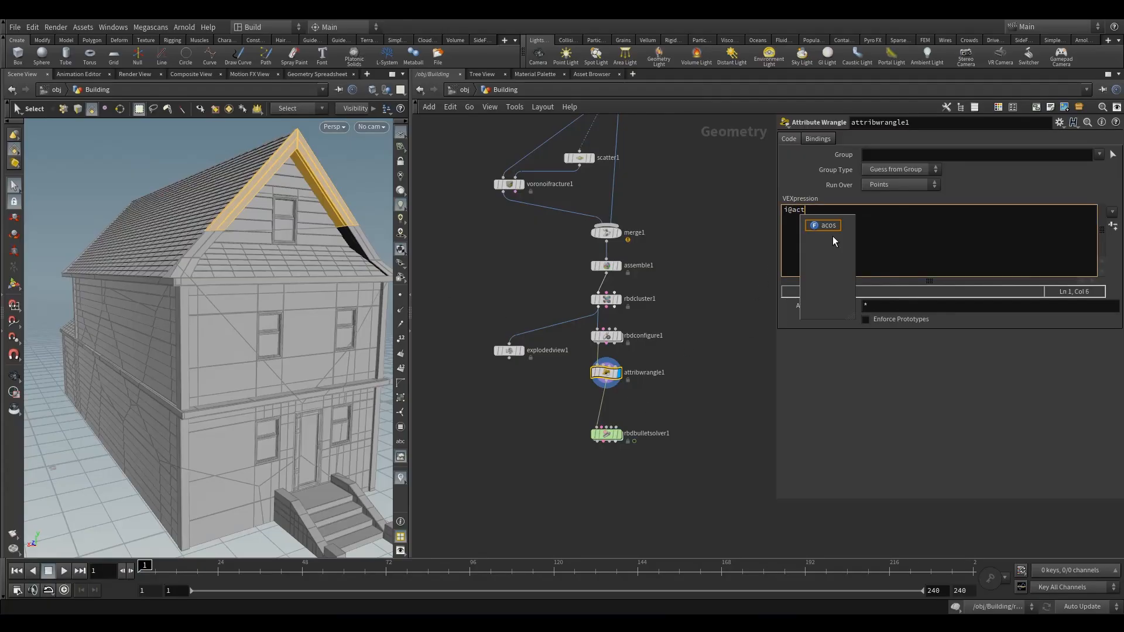
pyautogui.write('ive = 0;')
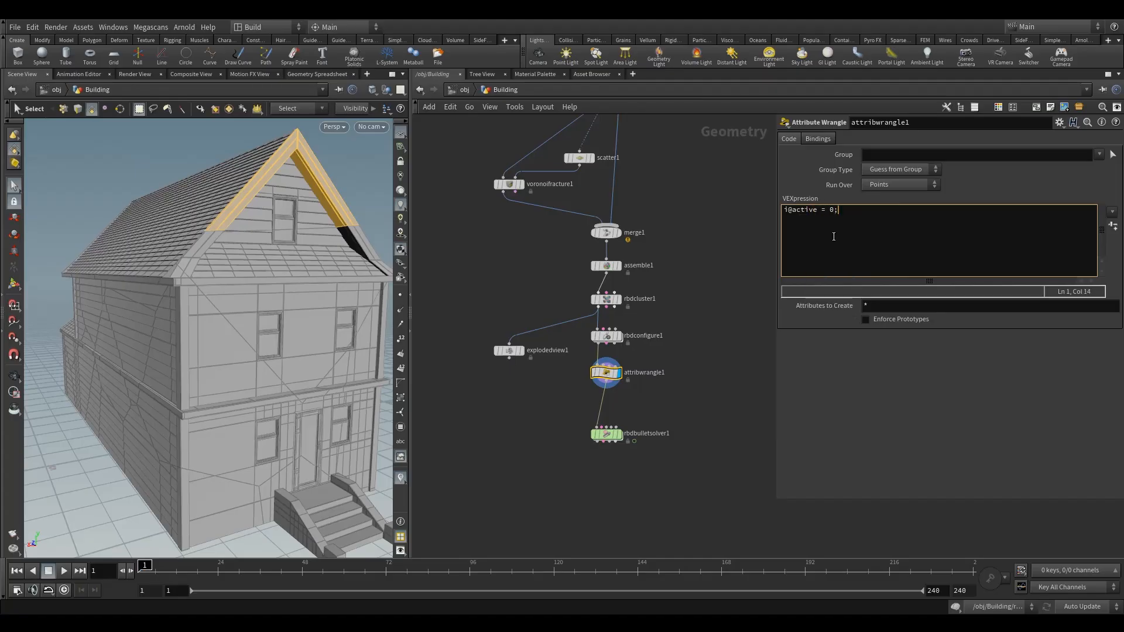
pyautogui.doubleClick(661, 373)
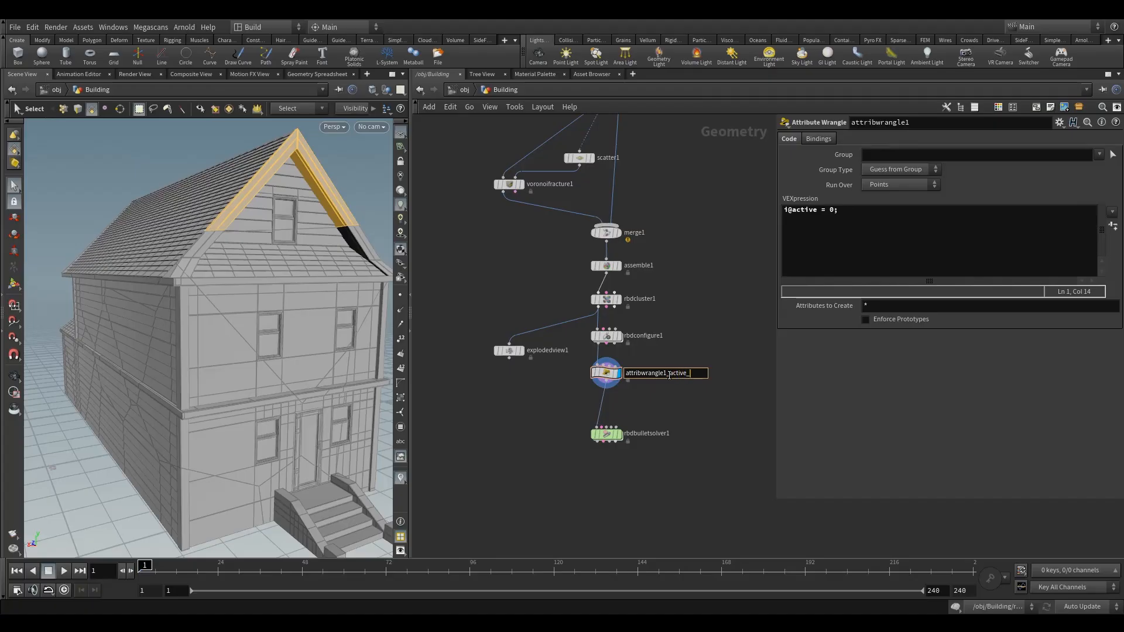
pyautogui.press('Return')
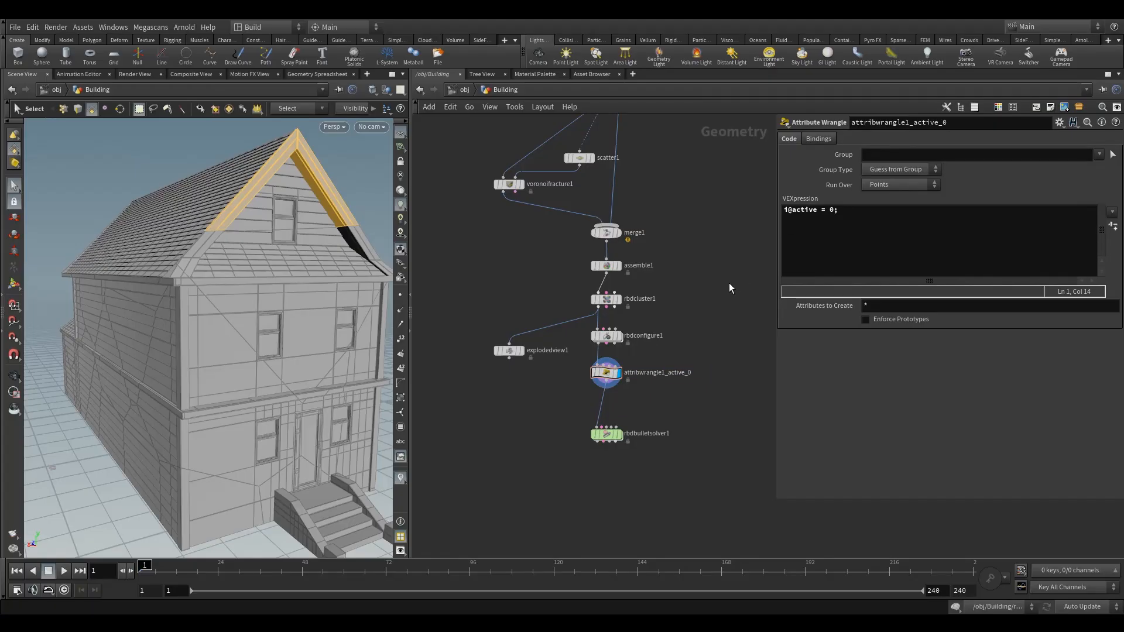
# Step: Duplicate the wrangle between attribwrangle1_active_0 and rbdbulletsolver1, naming the copy attribwrangle1_active_1 and spacing the nodes apart
pyautogui.scroll(4, 646, 414)
pyautogui.moveTo(580, 357); pyautogui.dragTo(578, 407)
pyautogui.moveTo(578, 335)
pyautogui.moveTo(582, 466); pyautogui.dragTo(575, 525)
pyautogui.moveTo(578, 406); pyautogui.dragTo(577, 431)
pyautogui.doubleClick(722, 433)
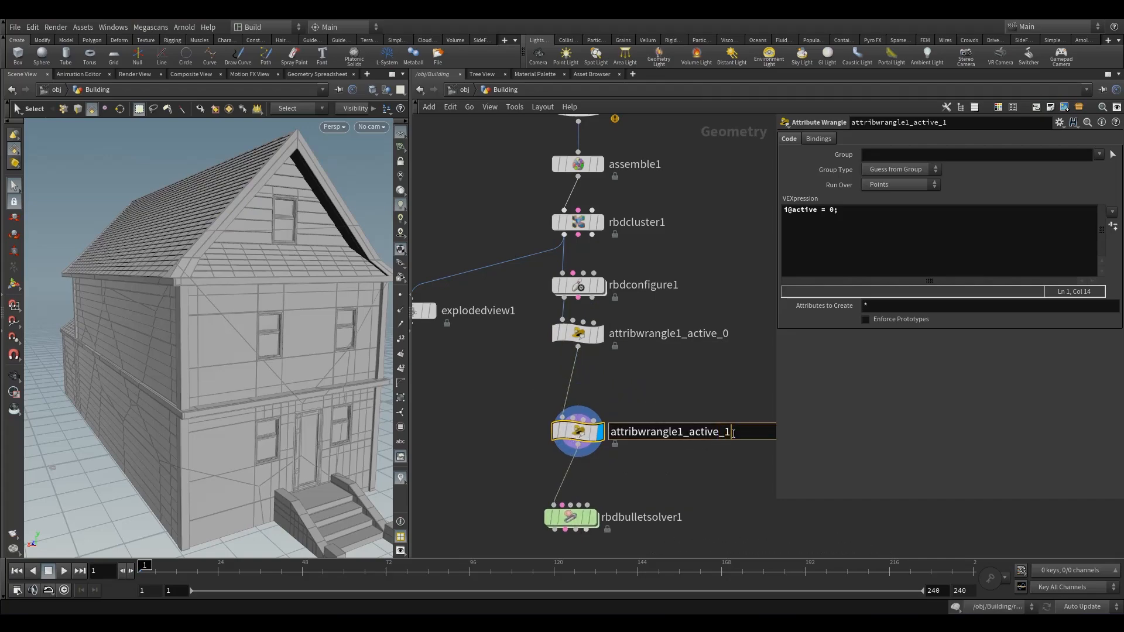
pyautogui.moveTo(588, 513); pyautogui.dragTo(589, 526)
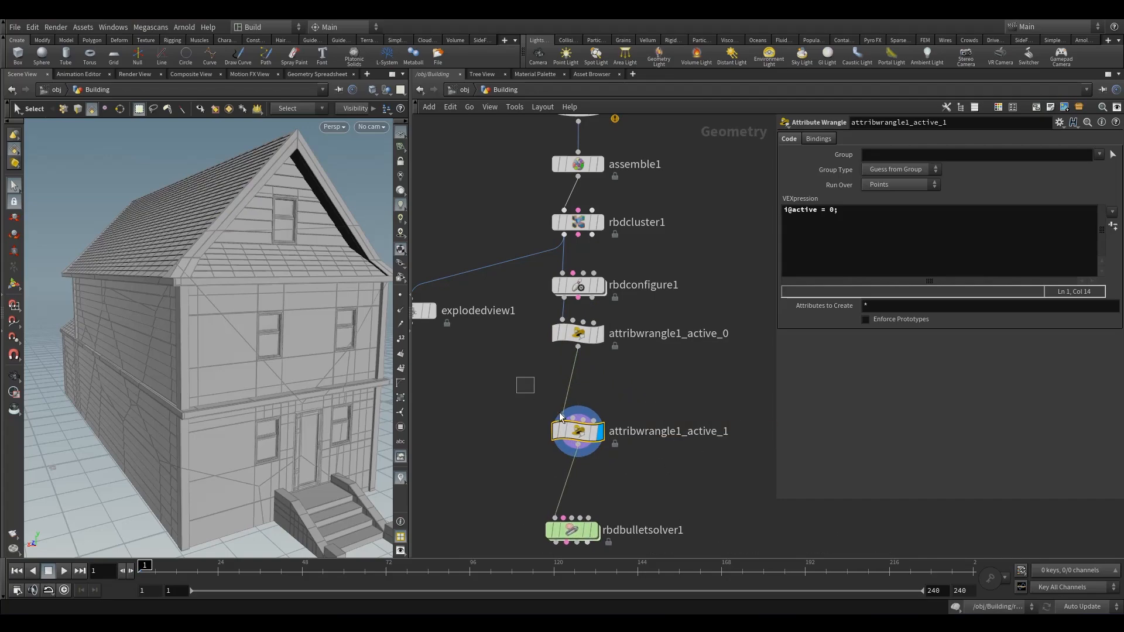
# Step: Add an unconnected Sphere node in empty space beside rbdconfigure1
pyautogui.scroll(-3, 582, 246)
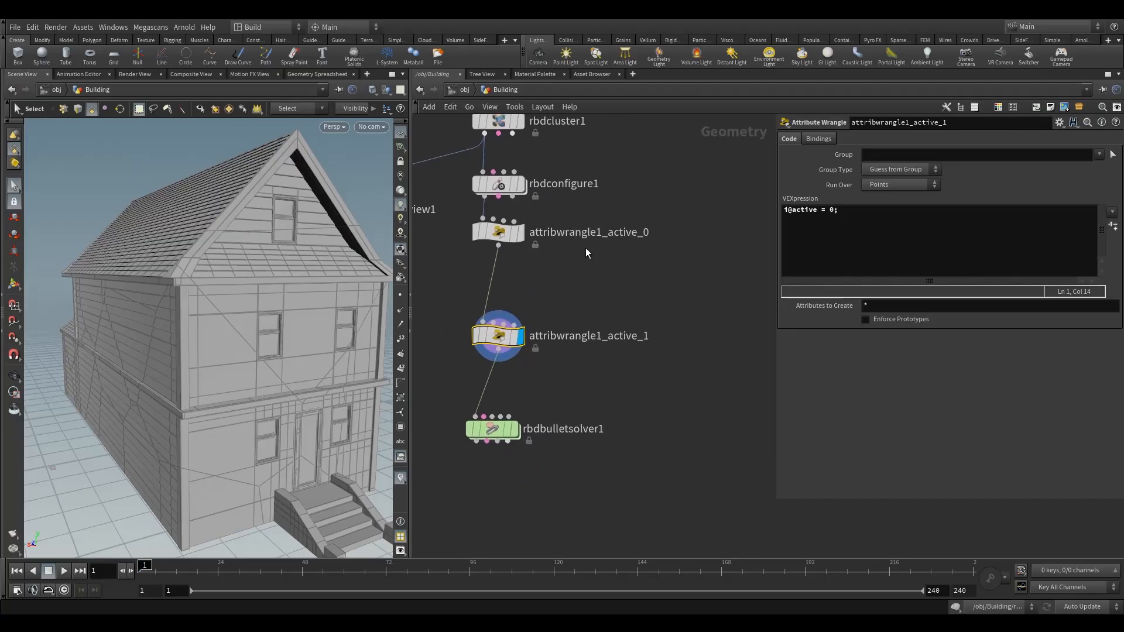
pyautogui.moveTo(633, 272); pyautogui.dragTo(583, 315, button='middle')
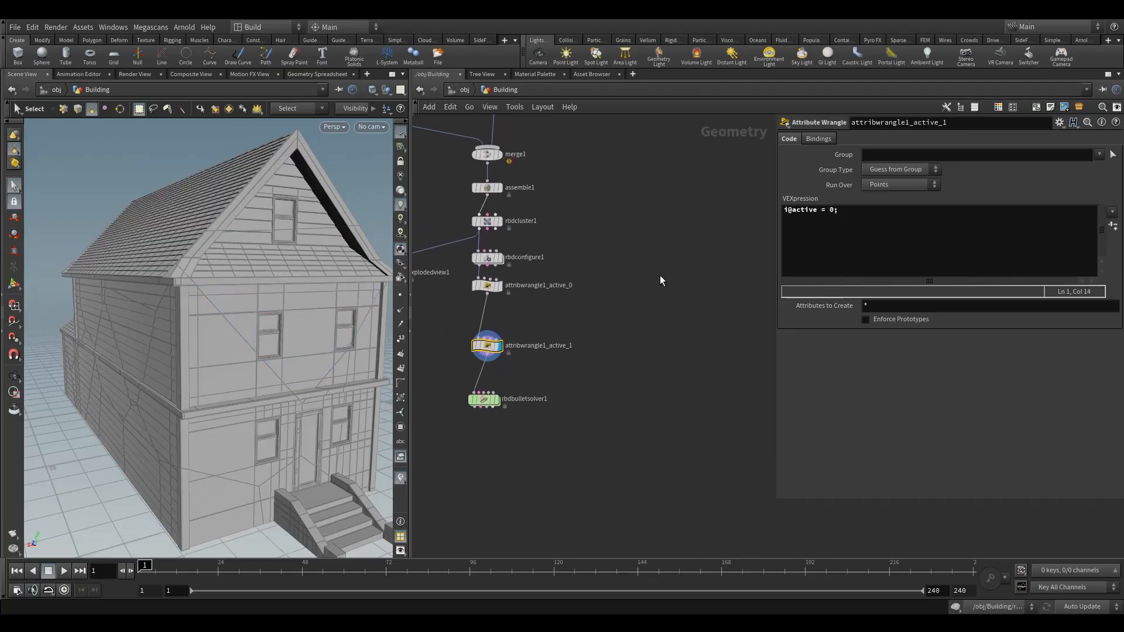
pyautogui.press('Tab')
pyautogui.moveTo(712, 258)
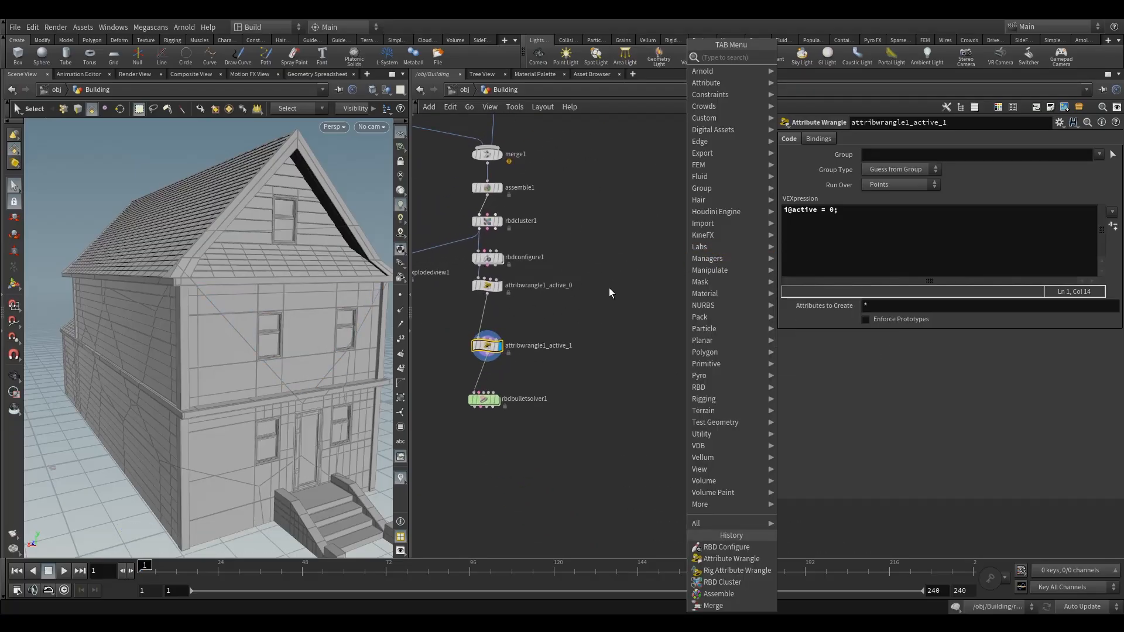
pyautogui.write('sp')
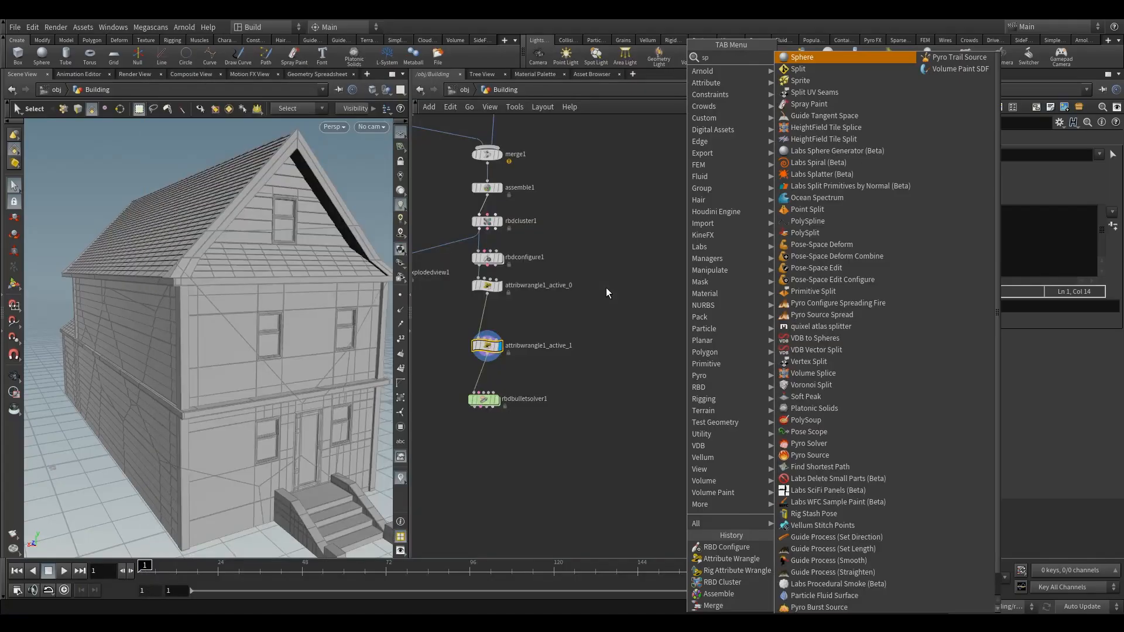
pyautogui.click(803, 58)
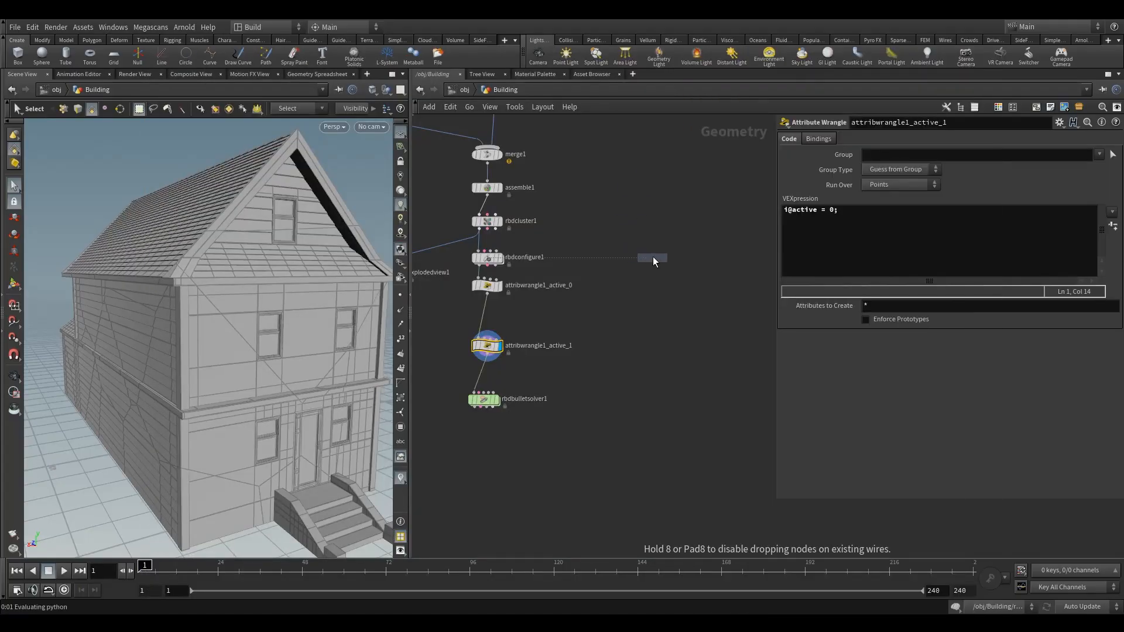
pyautogui.click(652, 257)
# Step: Display the sphere and template rbdconfigure1 as a reference for the whole house
pyautogui.click(663, 258)
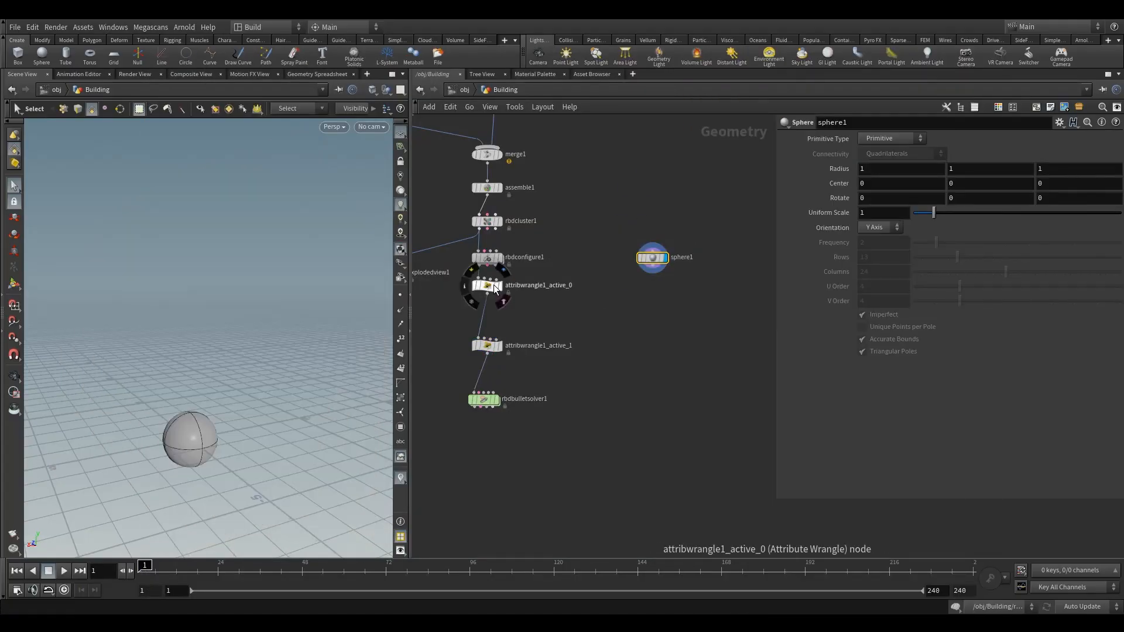
pyautogui.click(504, 273)
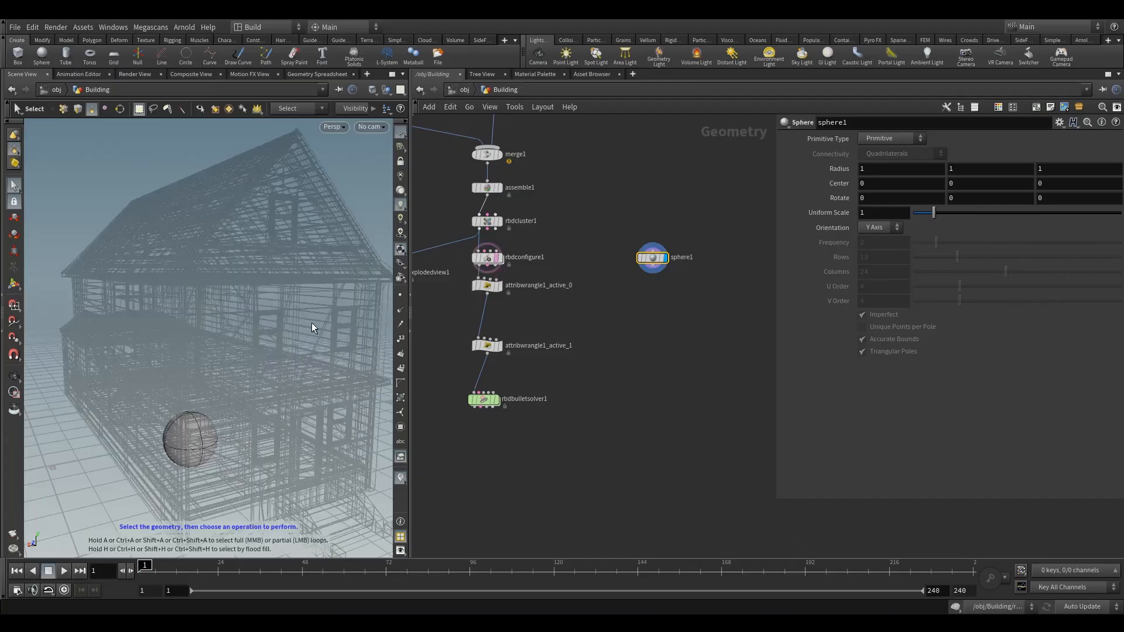
pyautogui.scroll(-5, 314, 321)
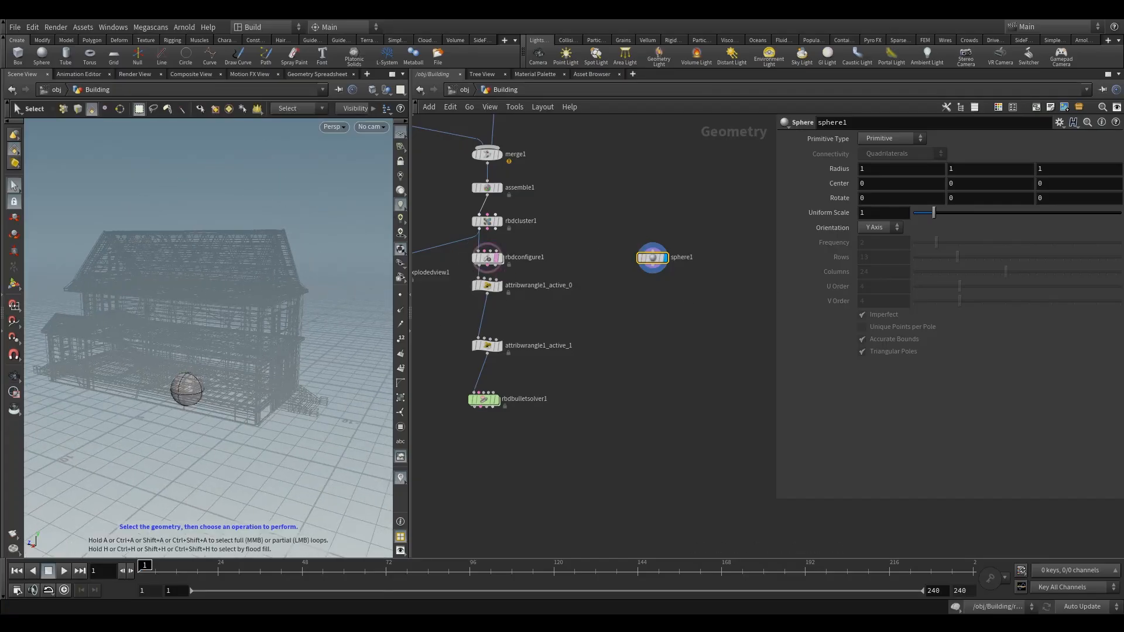
# Step: Set the sphere's uniform scale to 5, its primitive type to Polygon and its frequency to 20
pyautogui.moveTo(875, 214); pyautogui.dragTo(530, 205)
pyautogui.write('5')
pyautogui.press('Return')
pyautogui.click(883, 141)
pyautogui.click(887, 159)
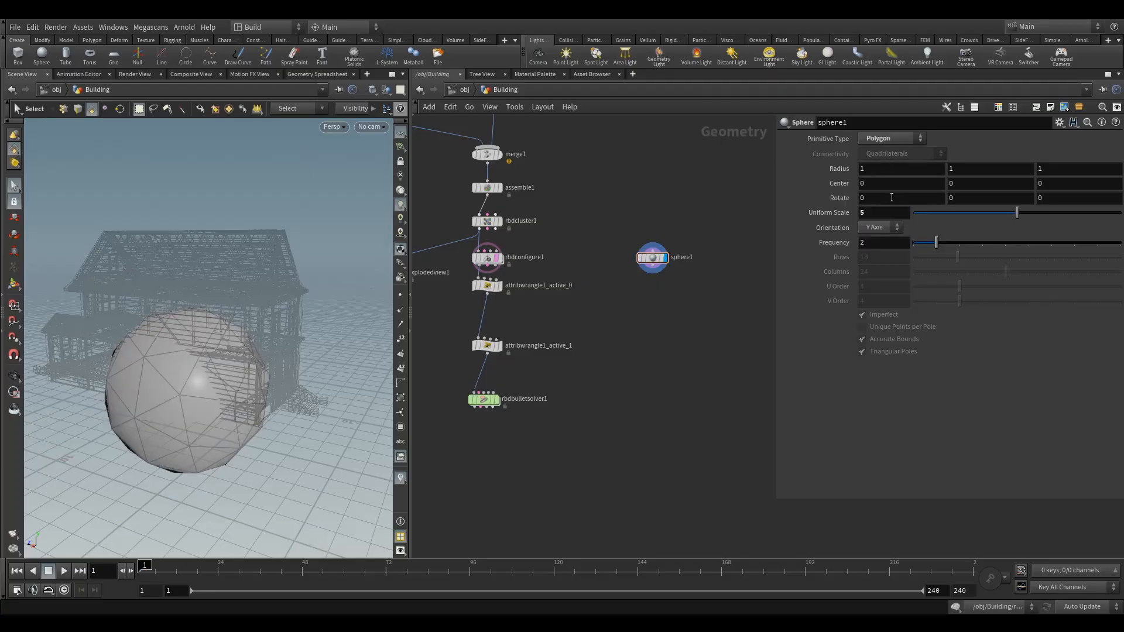
pyautogui.click(902, 242)
pyautogui.write('10')
pyautogui.press('Return')
pyautogui.moveTo(905, 240)
pyautogui.mouseDown(button='middle')
pyautogui.moveTo(921, 228)
pyautogui.moveTo(908, 250)
pyautogui.mouseUp(button='middle')
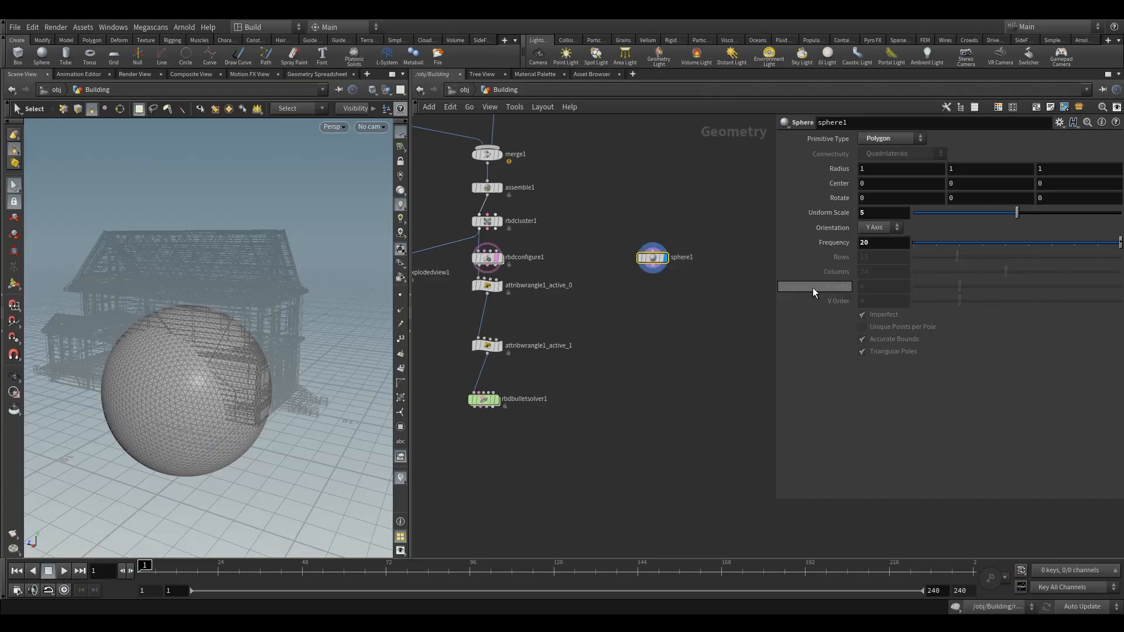
# Step: Raise the sphere above the house by setting its center Y to 13
pyautogui.click(978, 185)
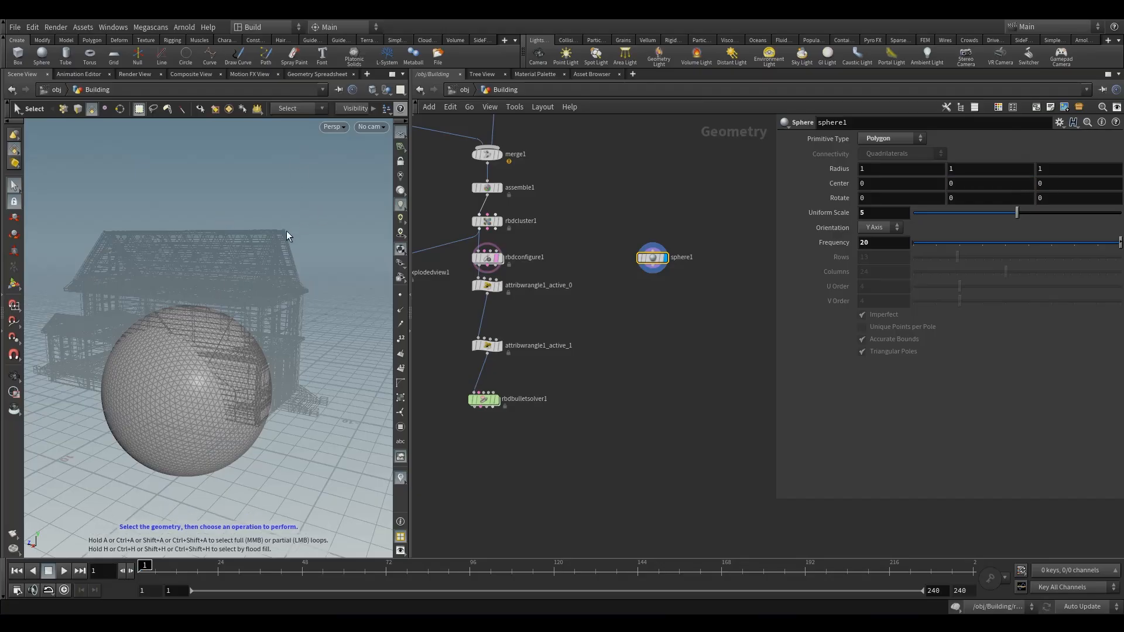
pyautogui.moveTo(978, 186); pyautogui.dragTo(1053, 171, button='middle')
pyautogui.keyDown('alt'); pyautogui.moveTo(207, 224); pyautogui.dragTo(247, 240); pyautogui.keyUp('alt')
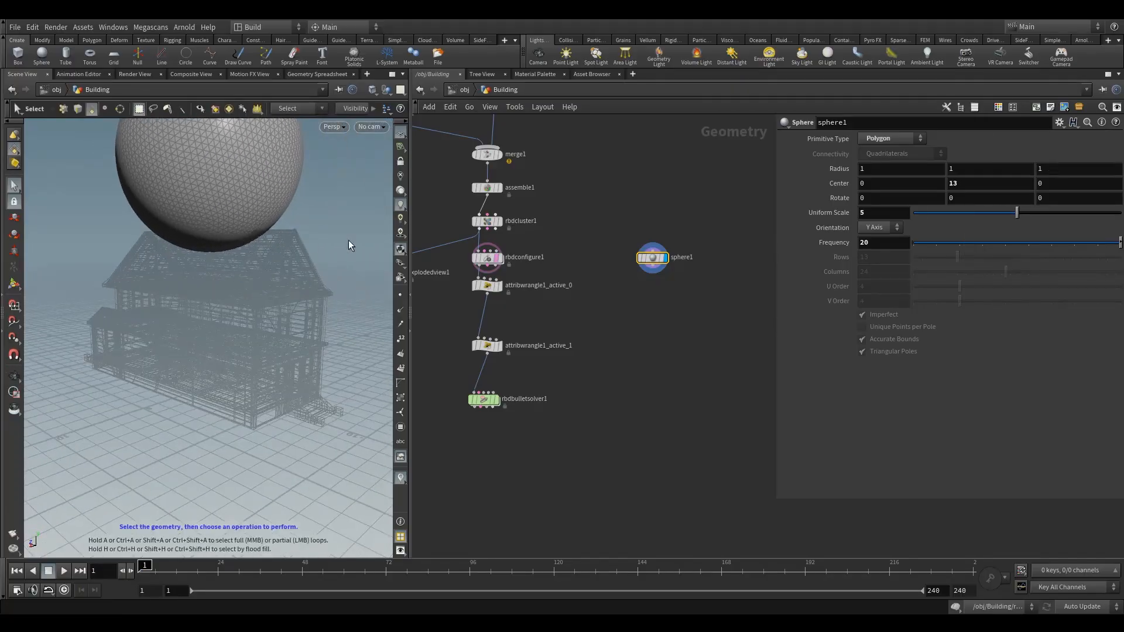
# Step: Try shifting the sphere's center to 7 on X, and reset X to 0
pyautogui.moveTo(897, 186); pyautogui.dragTo(944, 171, button='middle')
pyautogui.keyDown('alt'); pyautogui.moveTo(124, 225); pyautogui.dragTo(235, 300); pyautogui.keyUp('alt')
pyautogui.press('s')
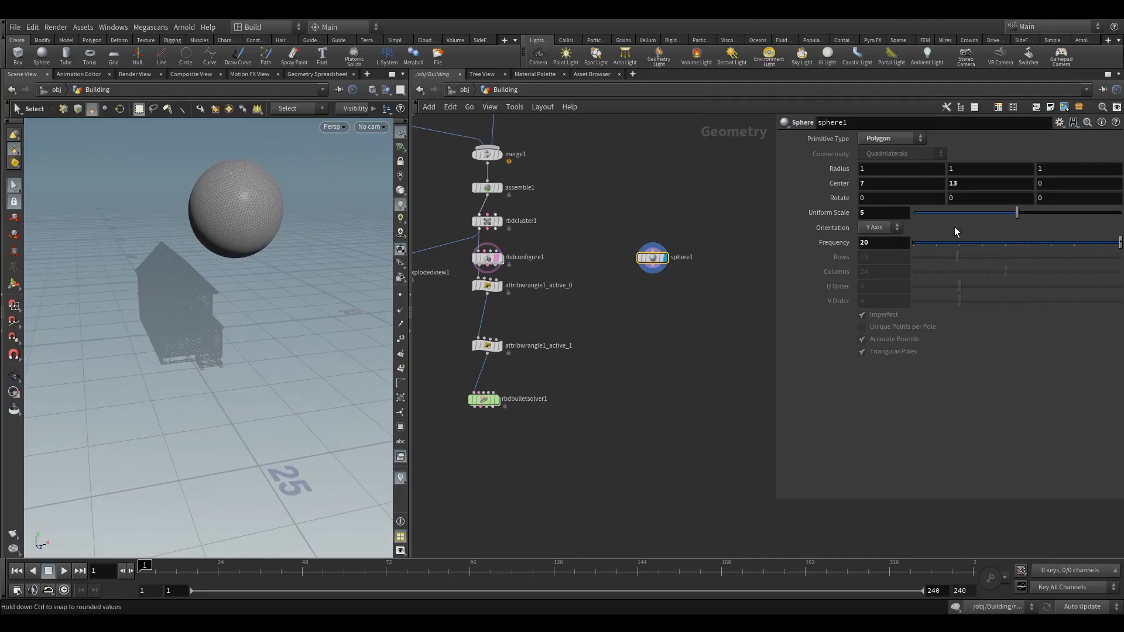
pyautogui.moveTo(911, 182); pyautogui.dragTo(437, 171)
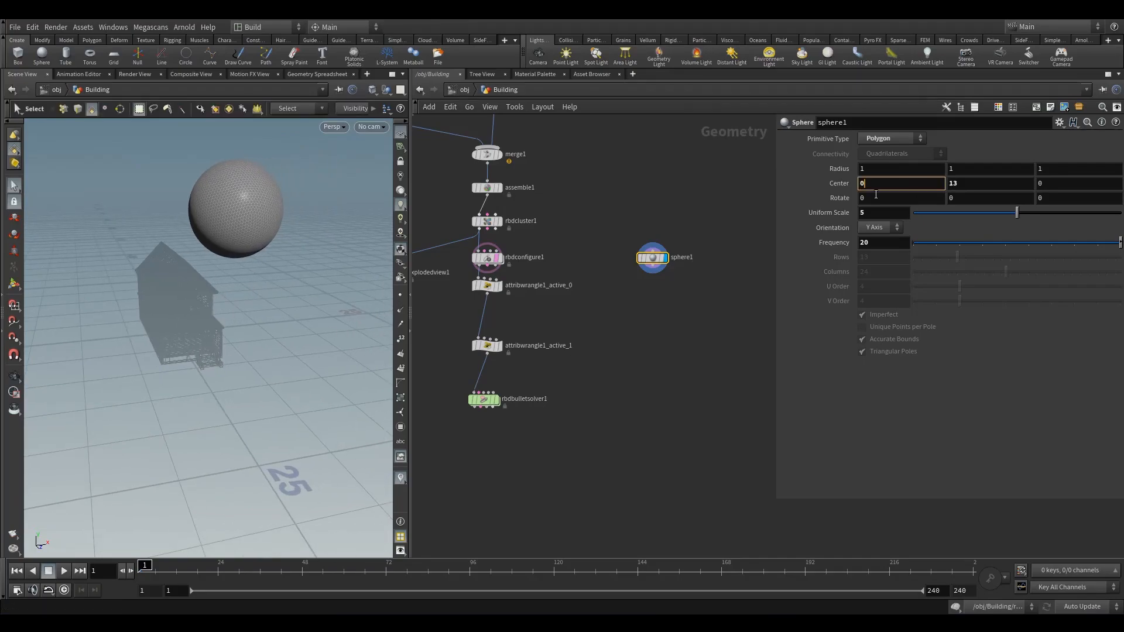
pyautogui.press('Return')
# Step: Set the sphere's center Z to 7 and check its placement relative to the house from several angles
pyautogui.moveTo(1060, 183); pyautogui.dragTo(637, 149)
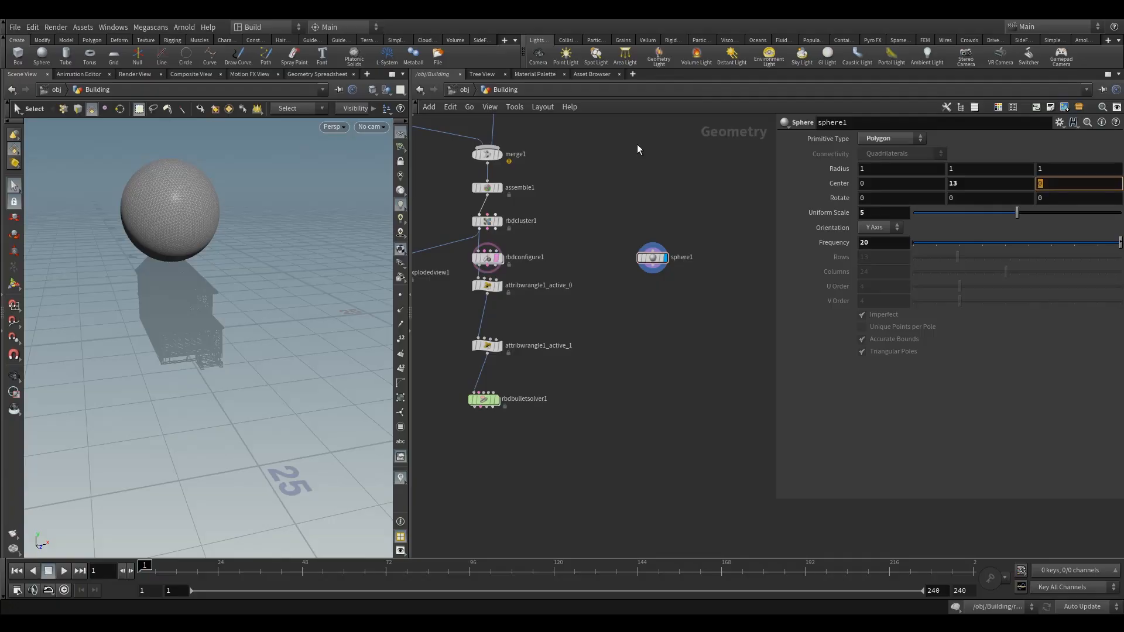
pyautogui.press('Return')
pyautogui.keyDown('alt'); pyautogui.moveTo(264, 287); pyautogui.dragTo(220, 271); pyautogui.keyUp('alt')
pyautogui.keyDown('alt'); pyautogui.moveTo(220, 271); pyautogui.dragTo(125, 337, button='right'); pyautogui.keyUp('alt')
pyautogui.moveTo(124, 336); pyautogui.dragTo(185, 351)
pyautogui.moveTo(186, 351); pyautogui.dragTo(143, 381, button='right')
pyautogui.moveTo(143, 381); pyautogui.dragTo(220, 362)
pyautogui.moveTo(254, 233); pyautogui.dragTo(306, 231)
pyautogui.moveTo(246, 247); pyautogui.dragTo(203, 254, button='middle')
pyautogui.keyDown('alt'); pyautogui.moveTo(203, 254); pyautogui.dragTo(211, 287, button='right'); pyautogui.keyUp('alt')
pyautogui.keyDown('alt'); pyautogui.moveTo(211, 287); pyautogui.dragTo(221, 309); pyautogui.keyUp('alt')
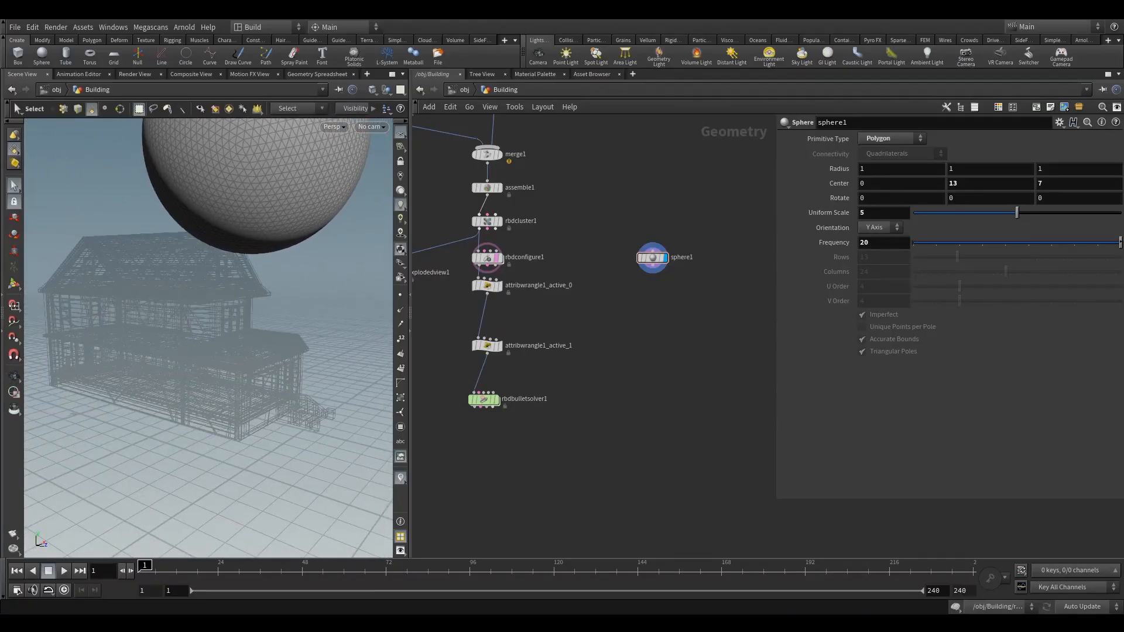
# Step: Add a Mountain node connected below sphere1 and display its result
pyautogui.press('Tab')
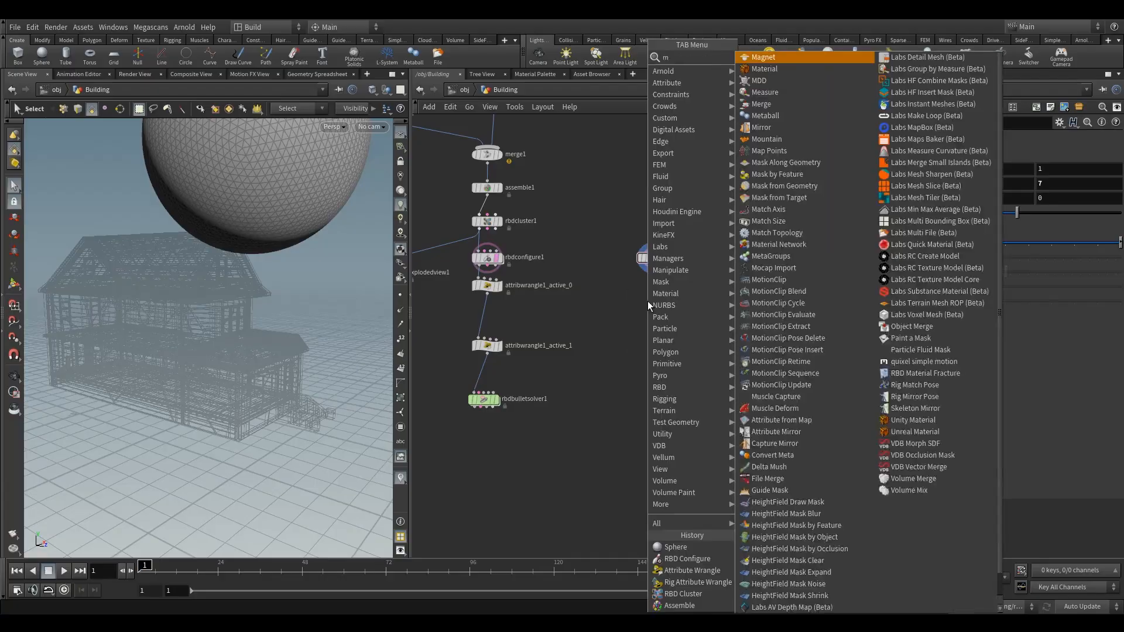
pyautogui.click(654, 275)
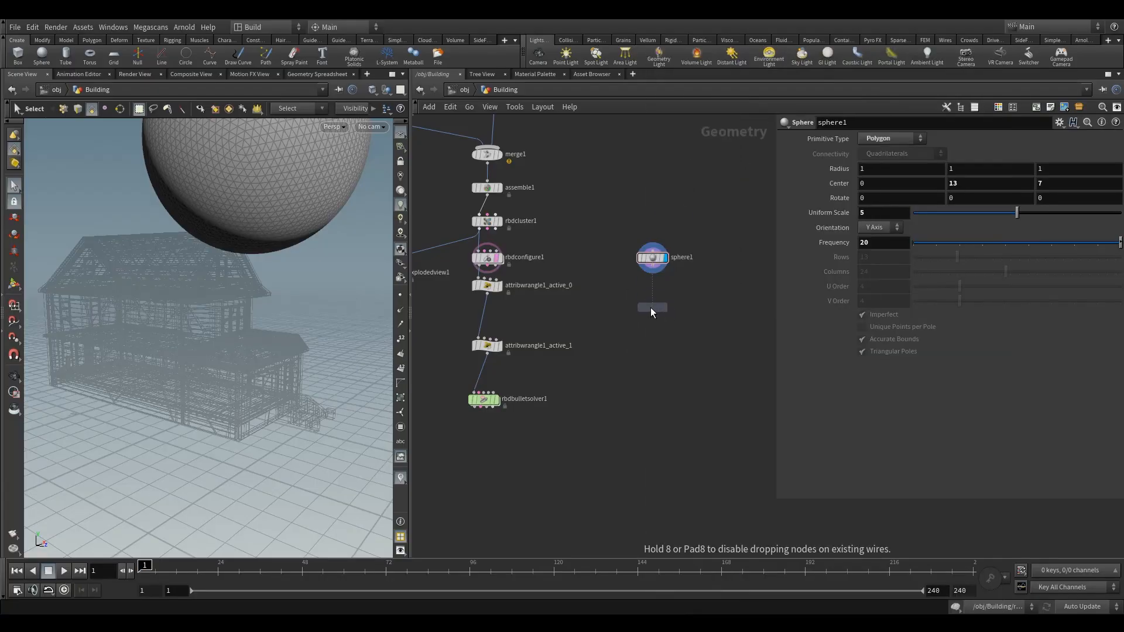
pyautogui.click(651, 308)
pyautogui.scroll(4, 654, 280)
pyautogui.moveTo(651, 243); pyautogui.dragTo(661, 338)
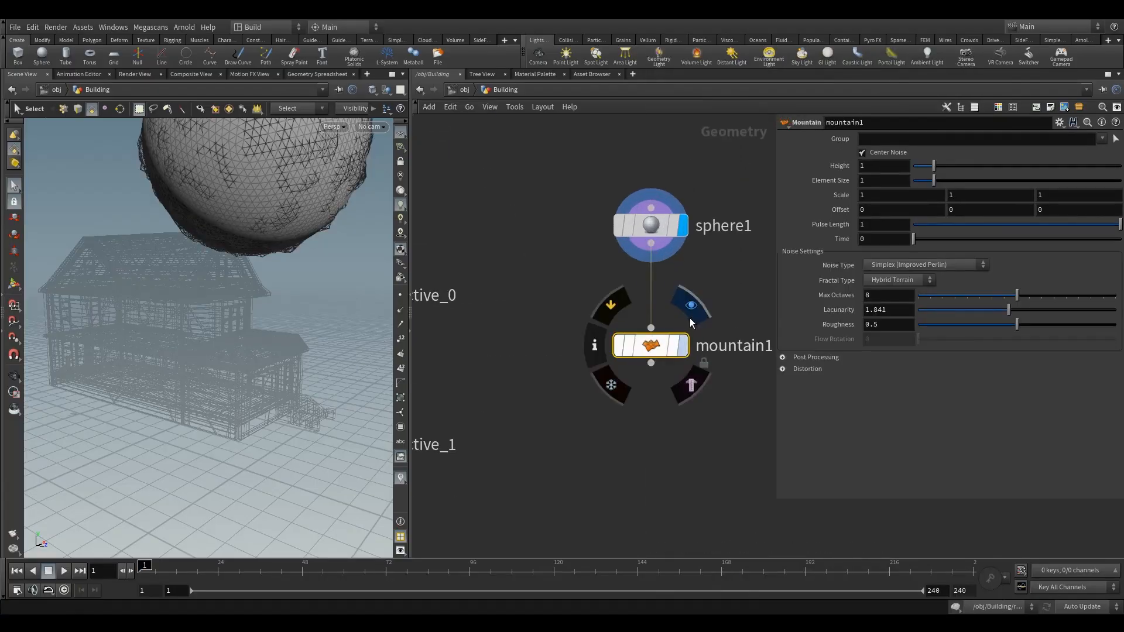
pyautogui.click(690, 317)
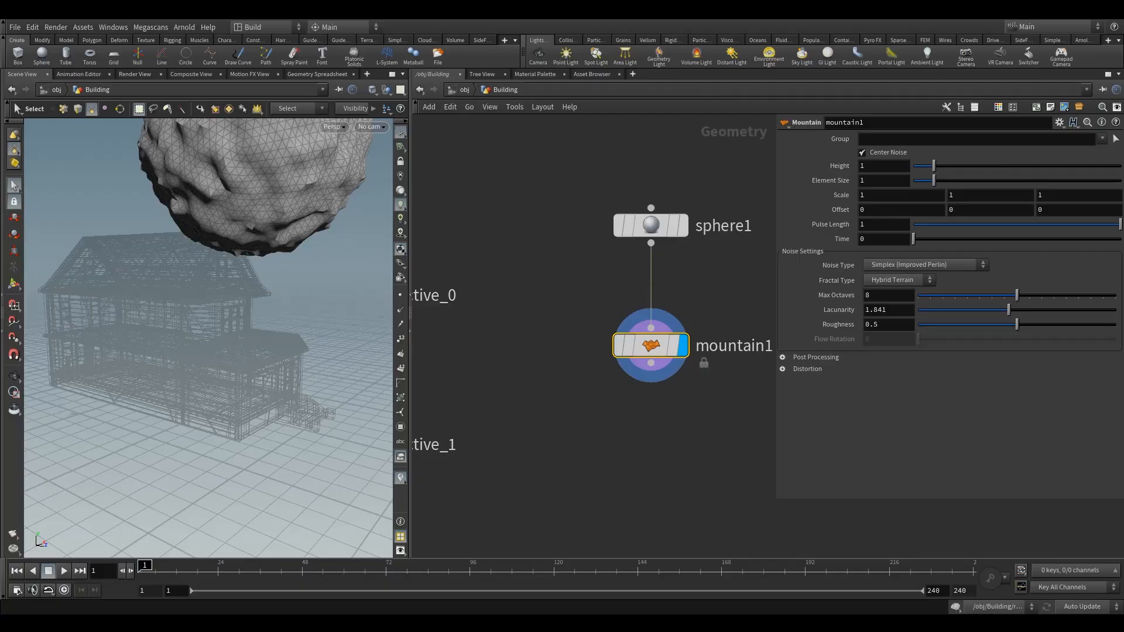
# Step: Set the Mountain noise to height 8, element size 3 and roughness 0.3
pyautogui.click(892, 165)
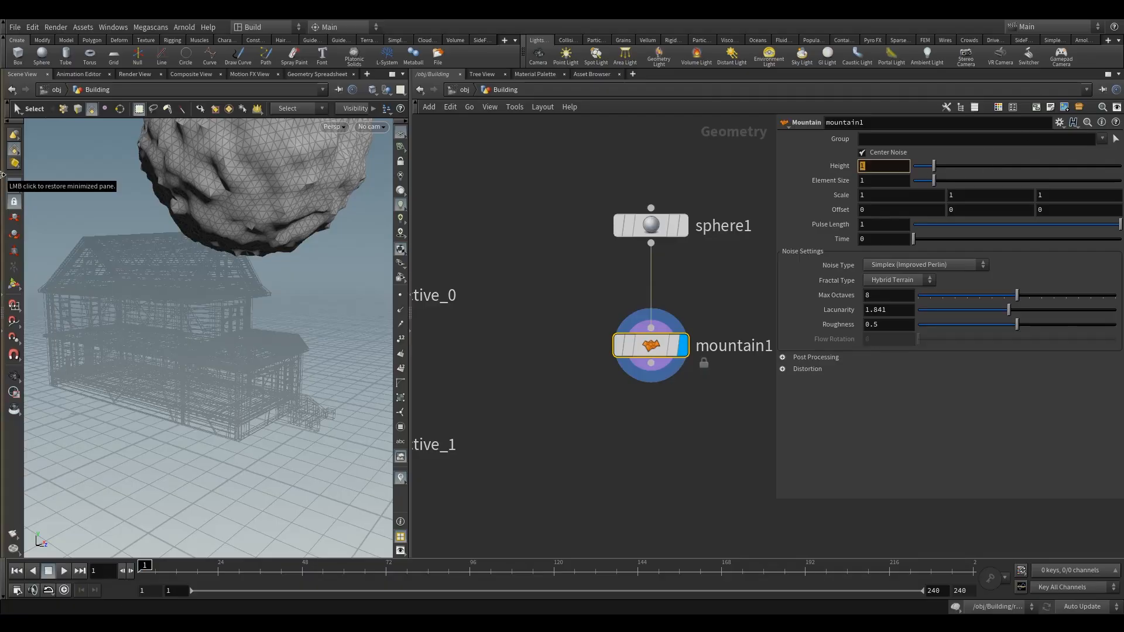
pyautogui.write('8')
pyautogui.press('Tab')
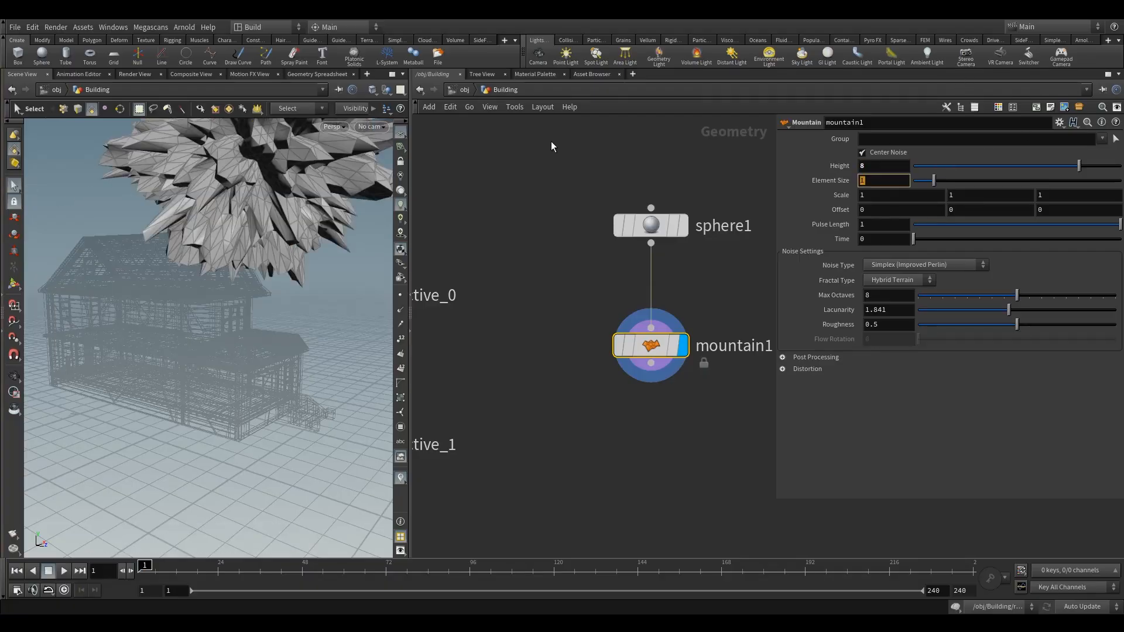
pyautogui.write('3')
pyautogui.click(730, 303)
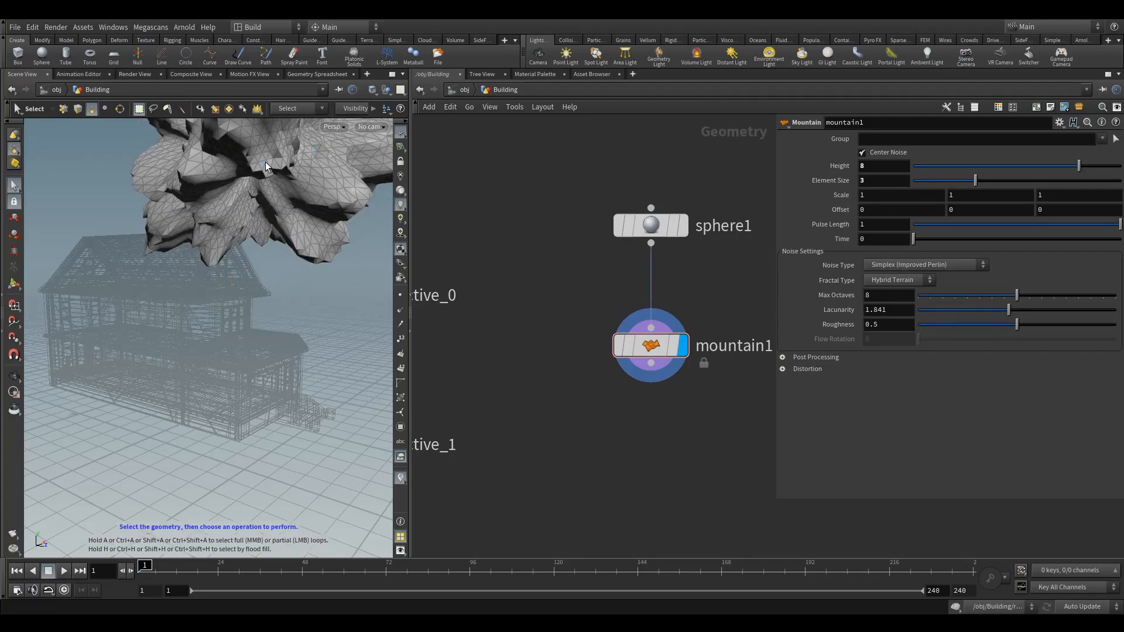
pyautogui.moveTo(906, 324); pyautogui.dragTo(878, 324, button='middle')
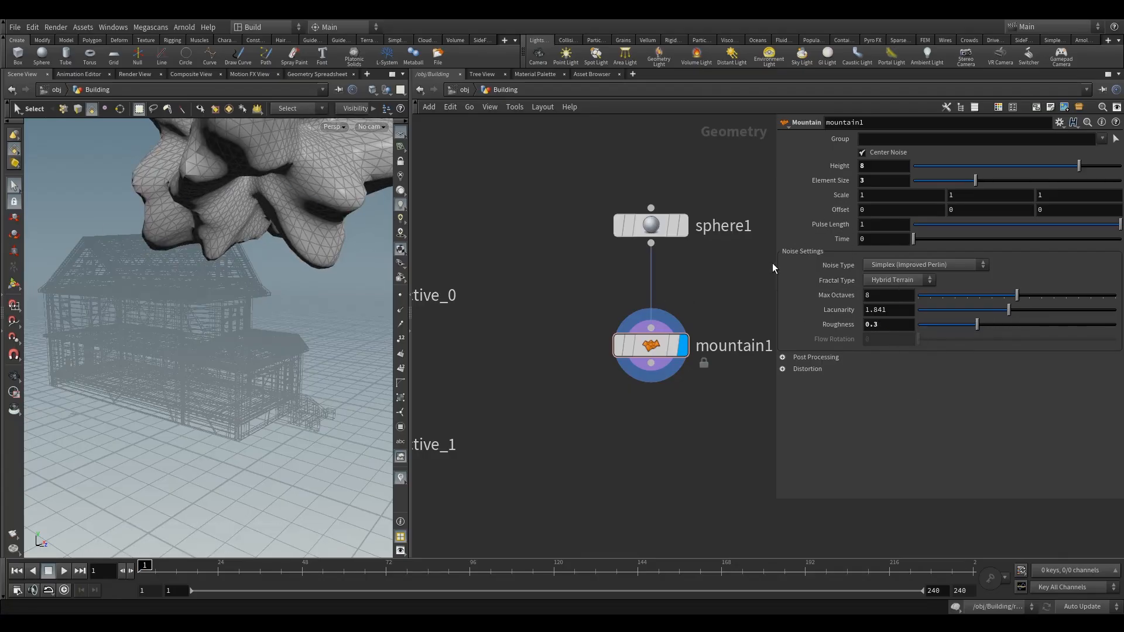
# Step: Add and display a Transform node connected below mountain1, and show its transform handle in the viewport
pyautogui.moveTo(654, 343); pyautogui.dragTo(654, 334)
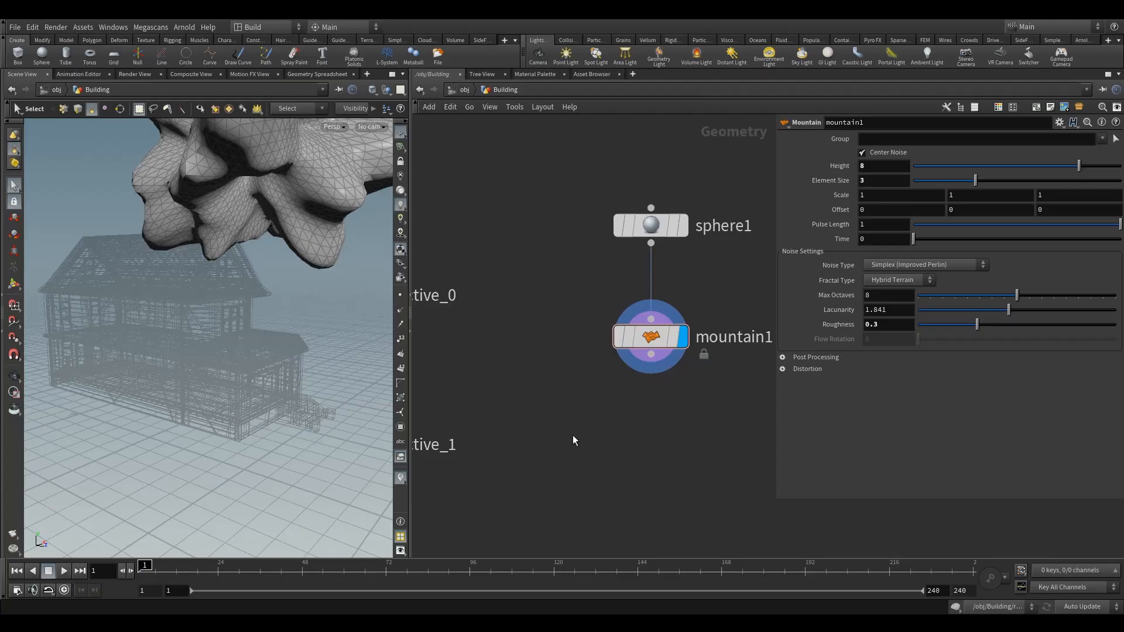
pyautogui.press('Tab')
pyautogui.click(732, 82)
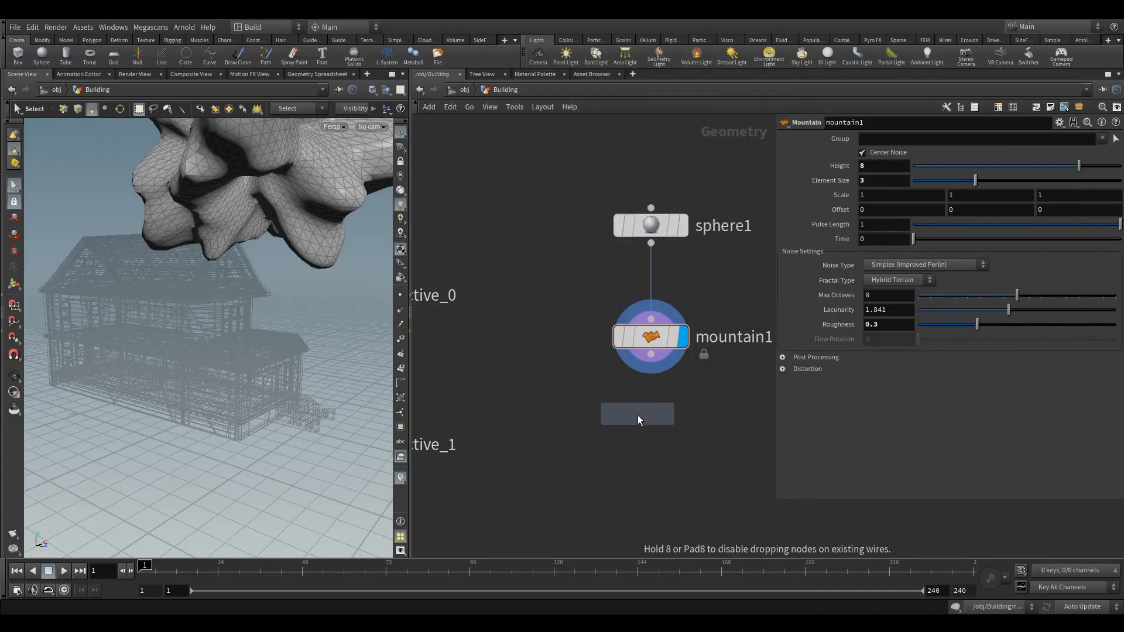
pyautogui.click(643, 420)
pyautogui.click(691, 394)
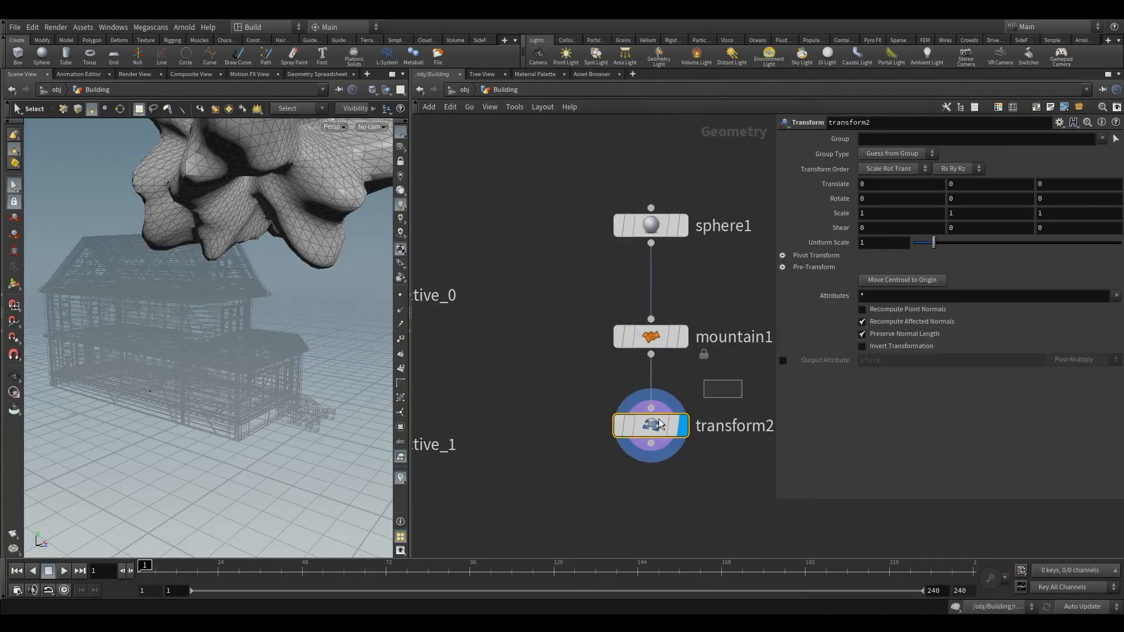
pyautogui.scroll(-4, 188, 198)
pyautogui.click(8, 287)
pyautogui.moveTo(158, 311)
pyautogui.keyDown('alt'); pyautogui.mouseDown()
pyautogui.moveTo(210, 301)
pyautogui.moveTo(166, 327)
pyautogui.mouseUp(); pyautogui.keyUp('alt')
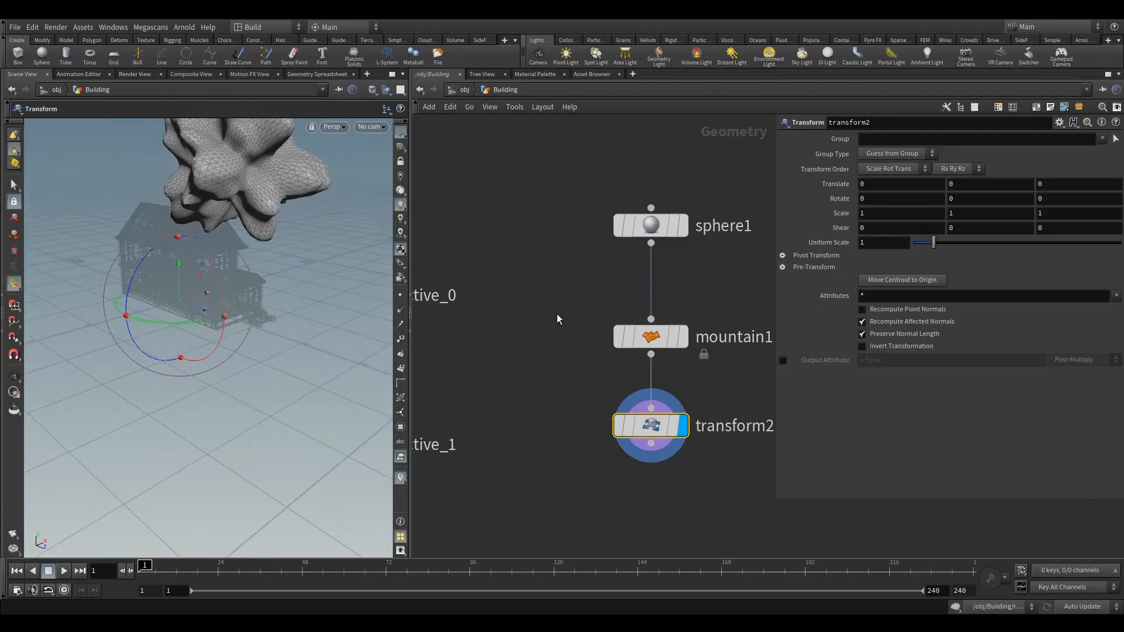
# Step: Try enlarging the noisy sphere with a uniform scale of 1.92, and reset the scale to 1
pyautogui.moveTo(935, 242); pyautogui.dragTo(954, 243)
pyautogui.keyDown('alt'); pyautogui.moveTo(180, 235); pyautogui.dragTo(75, 316, button='right'); pyautogui.keyUp('alt')
pyautogui.keyDown('alt'); pyautogui.moveTo(187, 254); pyautogui.dragTo(193, 337, button='middle'); pyautogui.keyUp('alt')
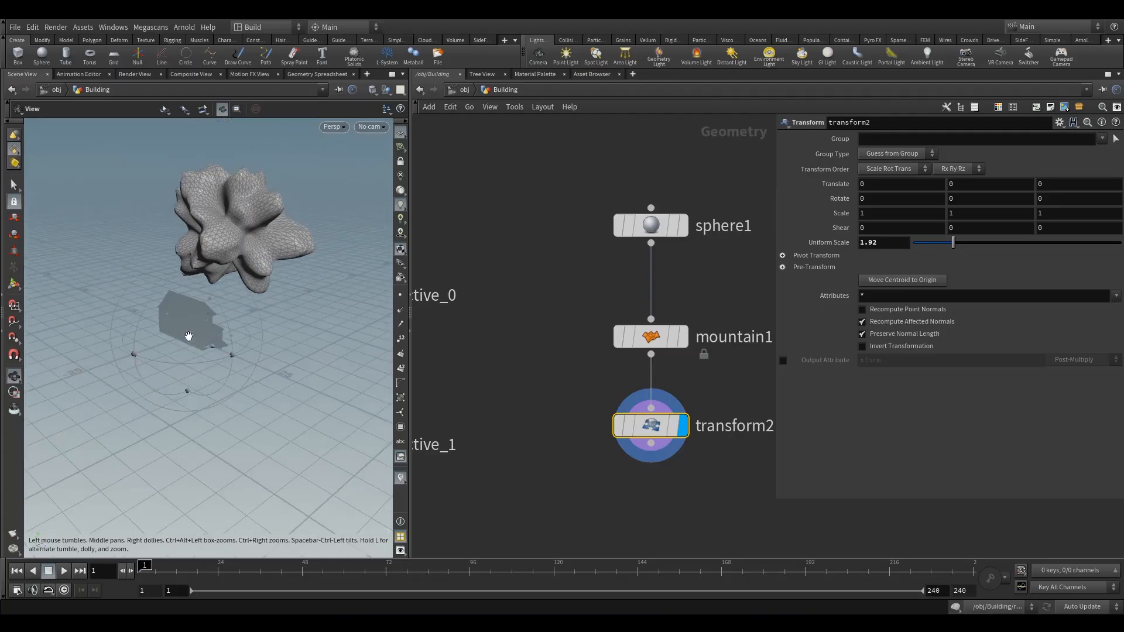
pyautogui.moveTo(906, 239); pyautogui.dragTo(727, 242)
pyautogui.write('1')
pyautogui.press('Return')
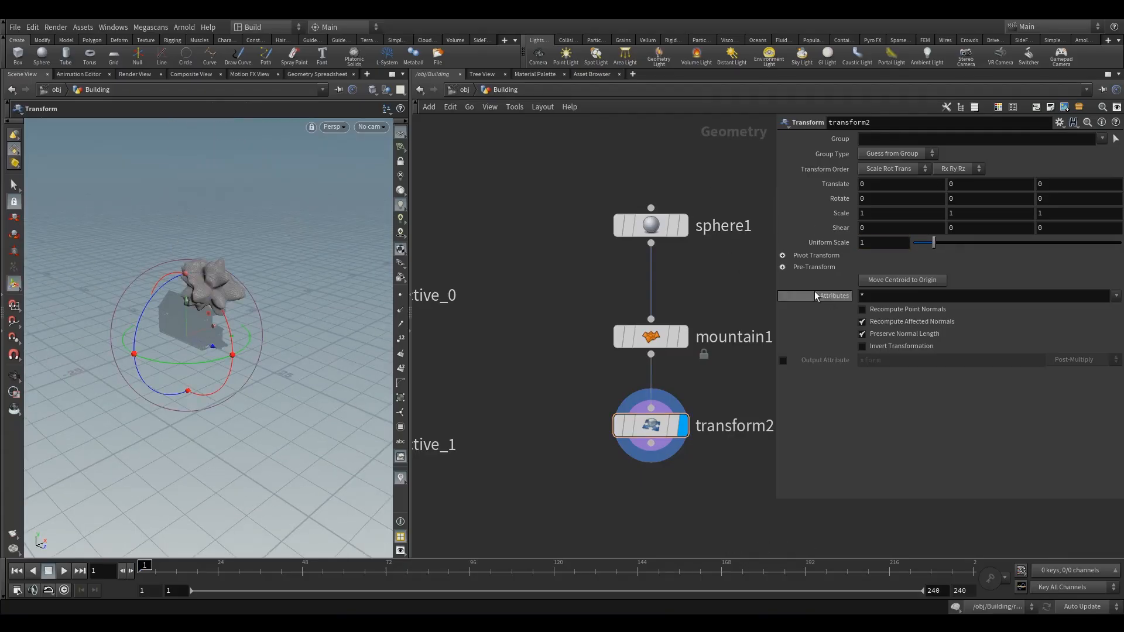
# Step: Center the Transform node's pivot on the geometry with Pivot Translate expressions $CEX, $CEY and $CEZ
pyautogui.click(782, 255)
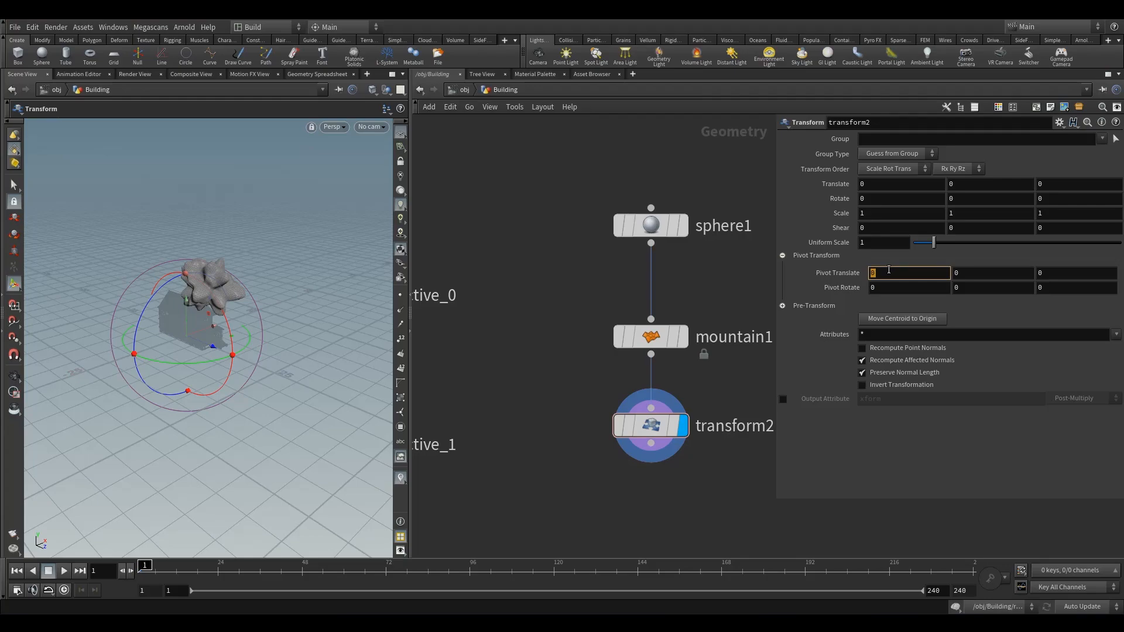
pyautogui.write('$CEX')
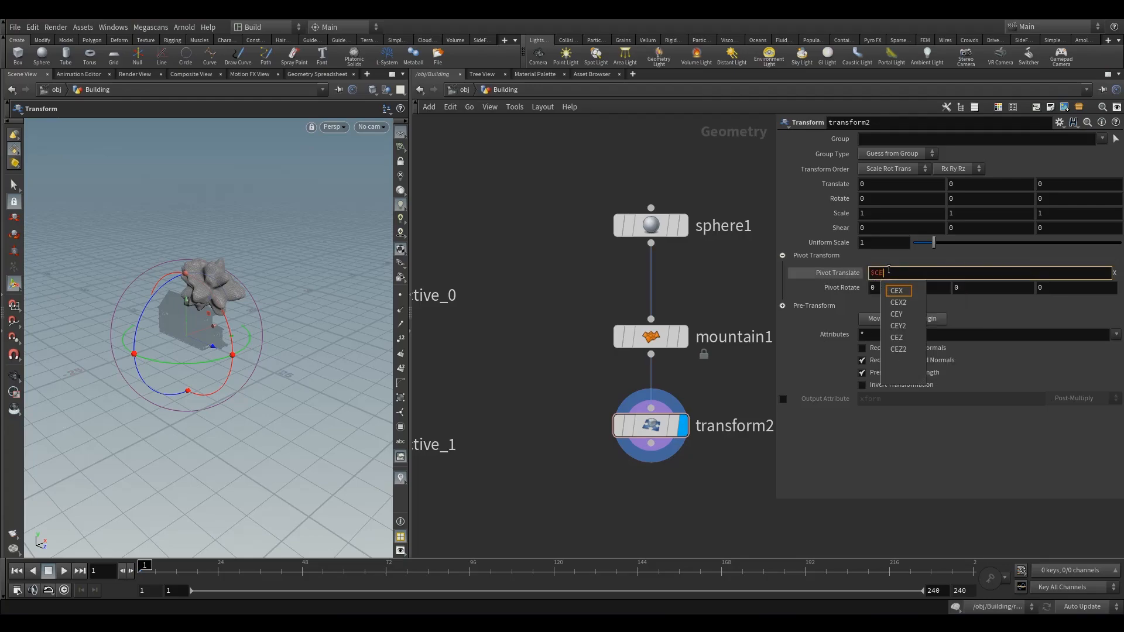
pyautogui.press('Tab')
pyautogui.write('$CEY')
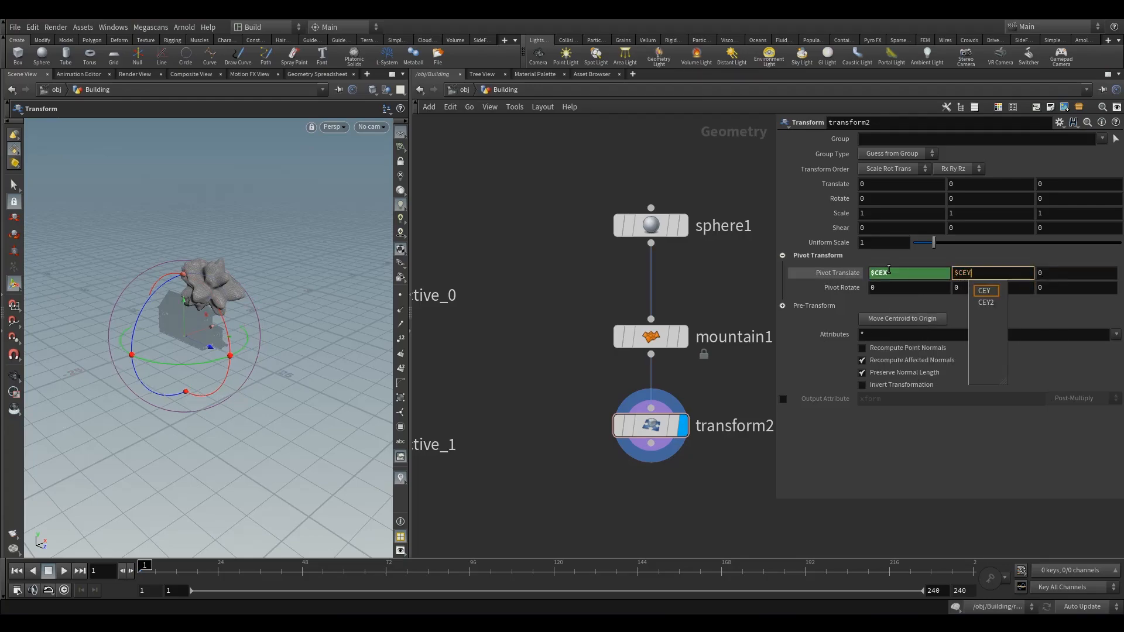
pyautogui.press('Tab')
pyautogui.write('$CEZ')
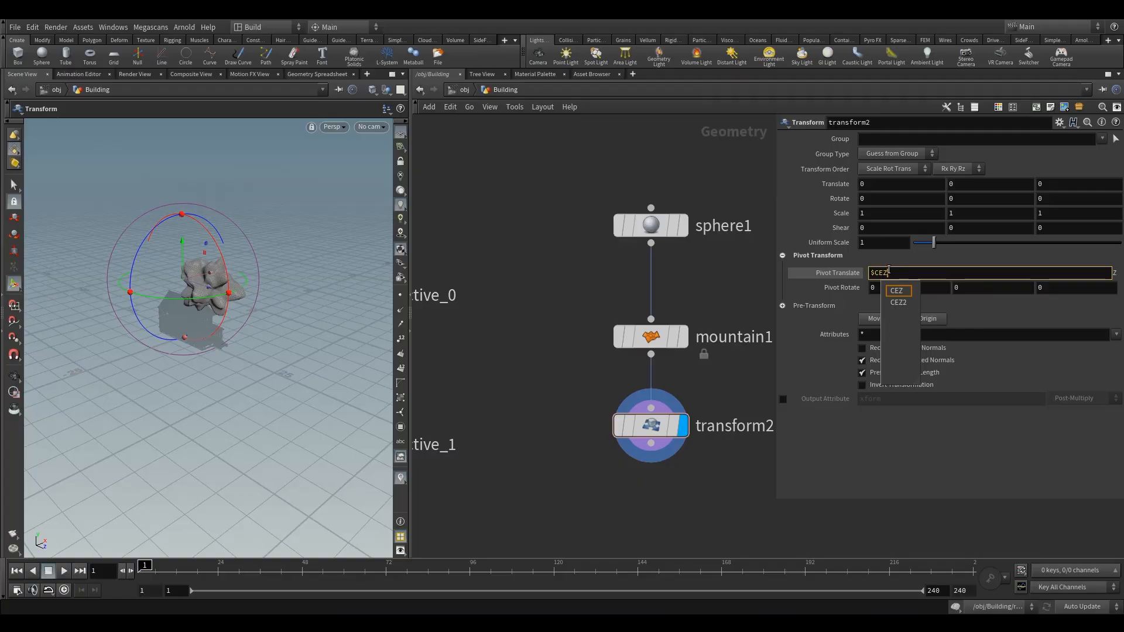
pyautogui.press('Return')
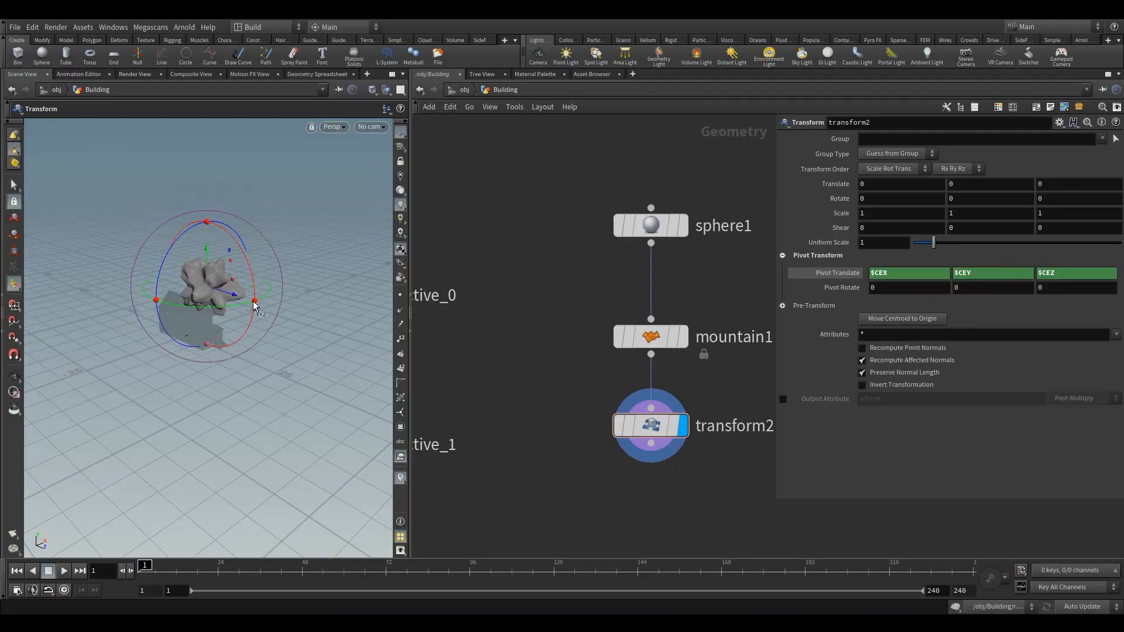
pyautogui.press('Escape')
pyautogui.scroll(10, 246, 306)
pyautogui.scroll(-6, 249, 317)
pyautogui.press('Return')
# Step: Rename the Transform node transform2_scale_up
pyautogui.moveTo(666, 443)
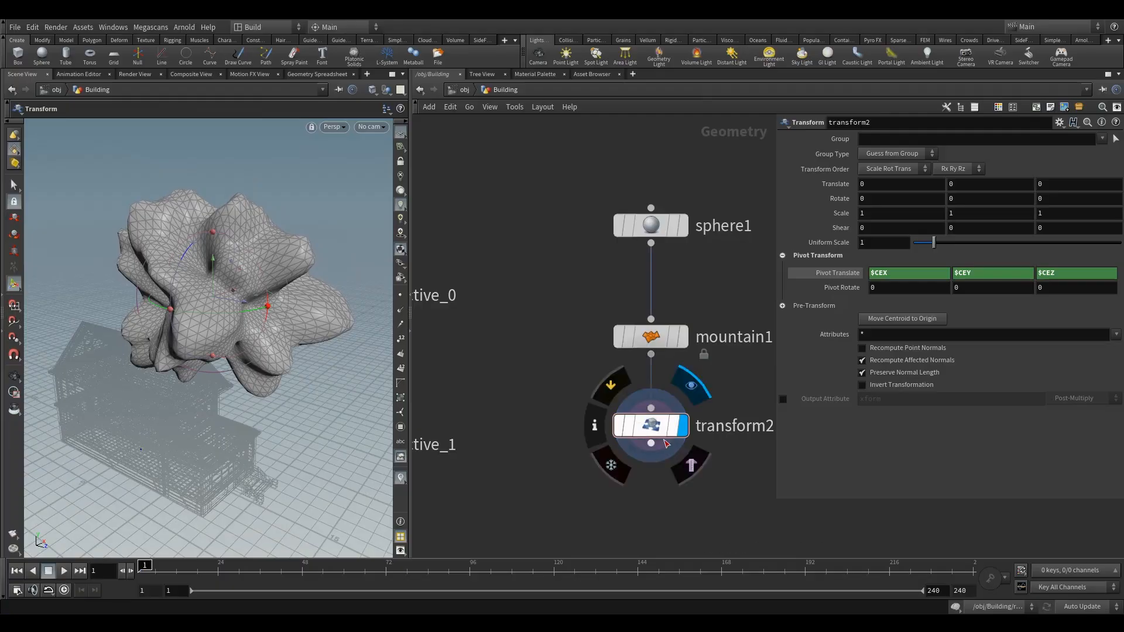
pyautogui.scroll(-4, 661, 258)
pyautogui.moveTo(625, 479); pyautogui.dragTo(667, 349, button='middle')
pyautogui.scroll(5, 635, 331)
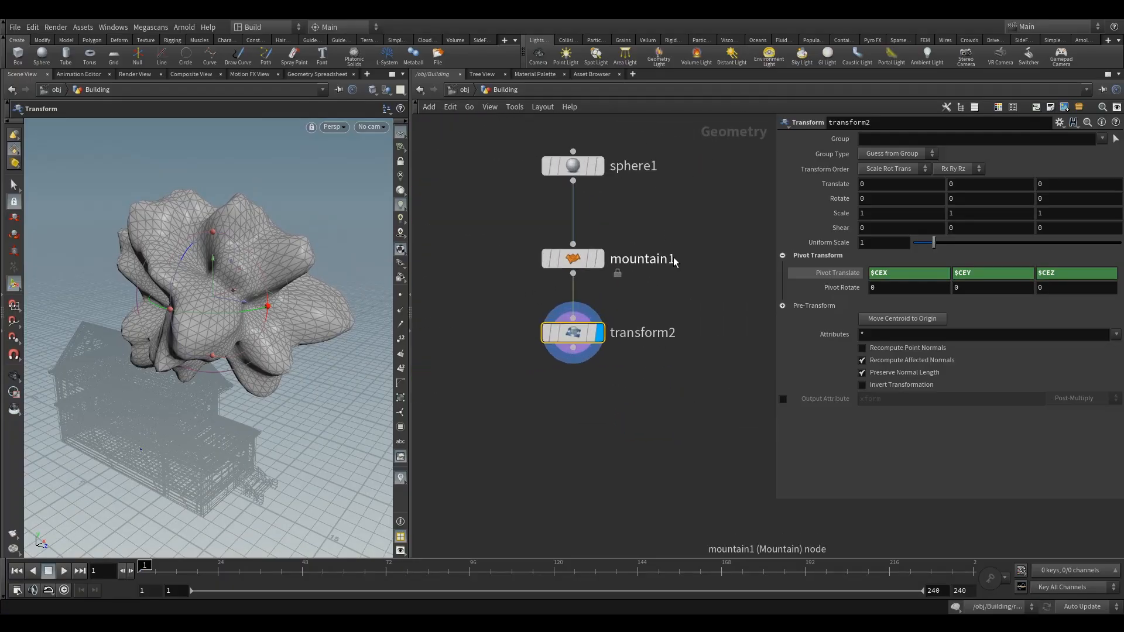
pyautogui.doubleClick(643, 334)
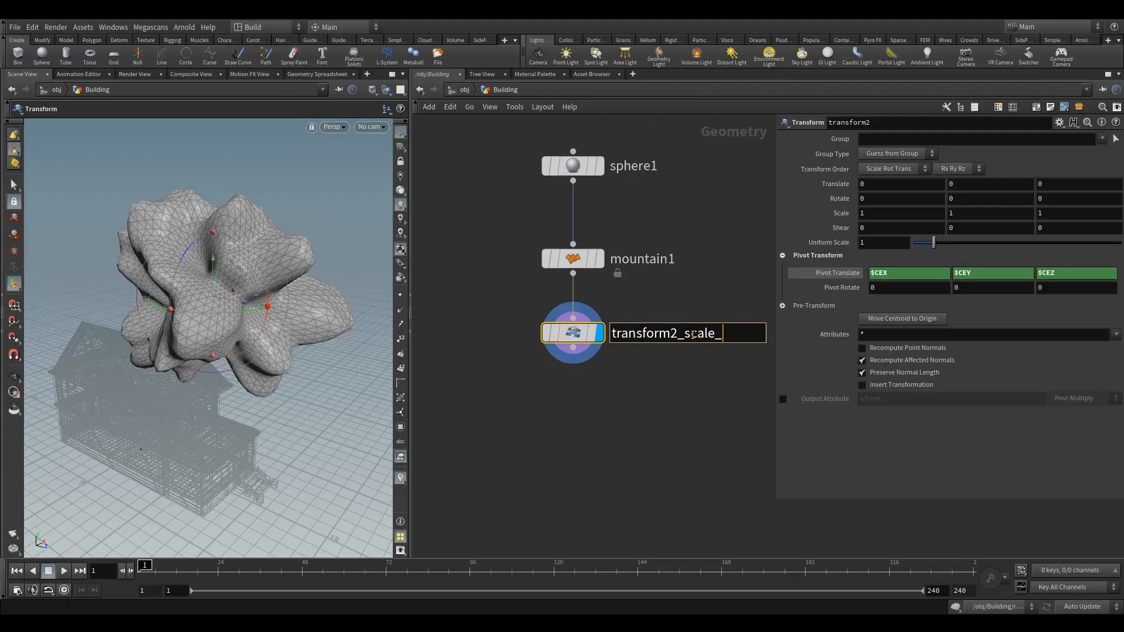
pyautogui.press('Return')
pyautogui.scroll(-3, 619, 392)
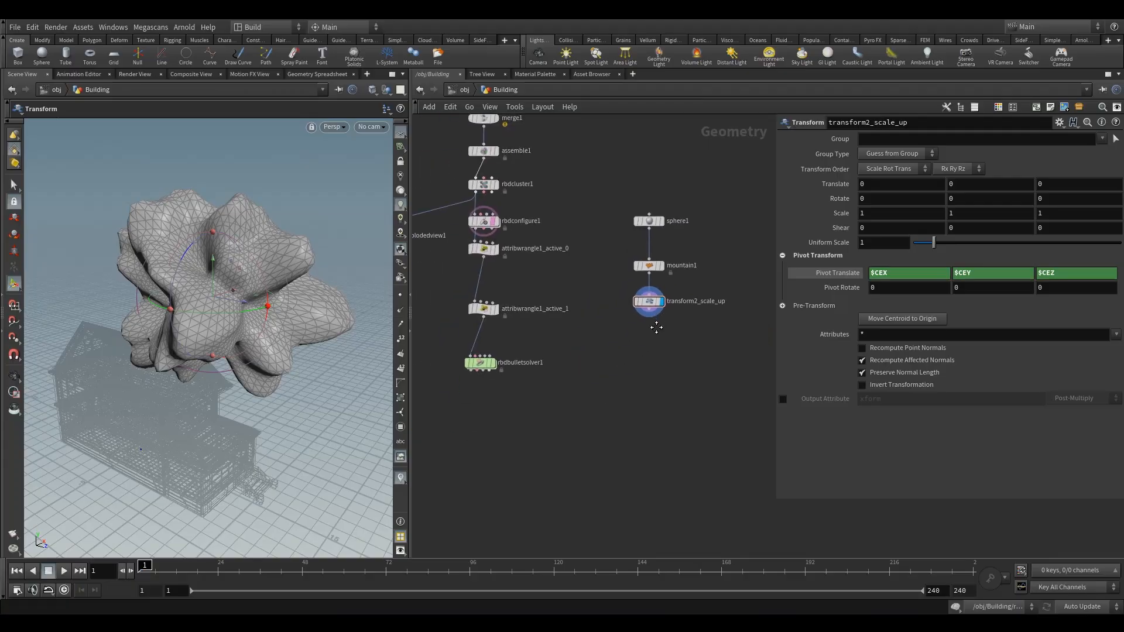
# Step: Examine the settings of mountain1 and sphere1, and select rbdbulletsolver1
pyautogui.scroll(3, 732, 240)
pyautogui.moveTo(578, 291)
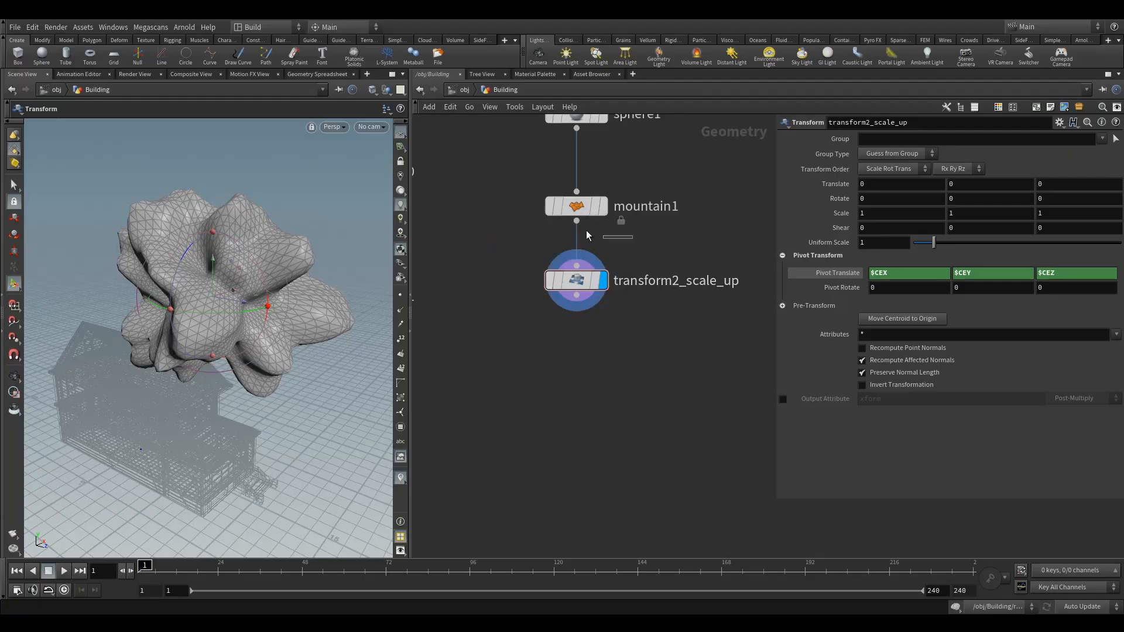
pyautogui.click(577, 206)
pyautogui.moveTo(497, 165); pyautogui.dragTo(501, 260, button='middle')
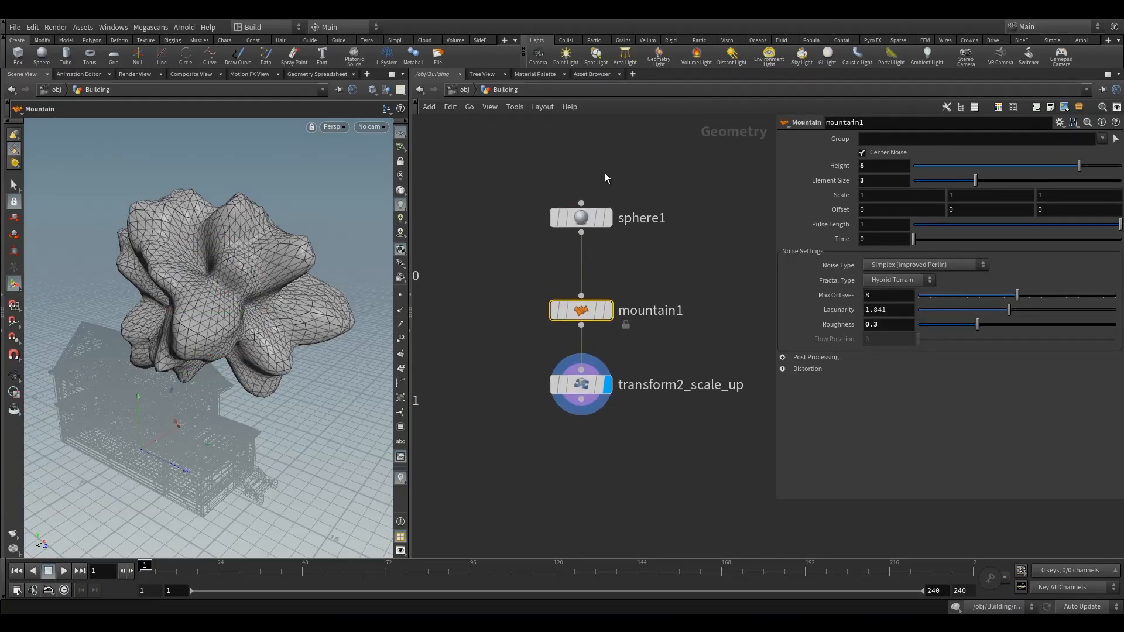
pyautogui.click(582, 218)
pyautogui.scroll(-3, 519, 310)
pyautogui.moveTo(518, 311); pyautogui.dragTo(597, 270, button='middle')
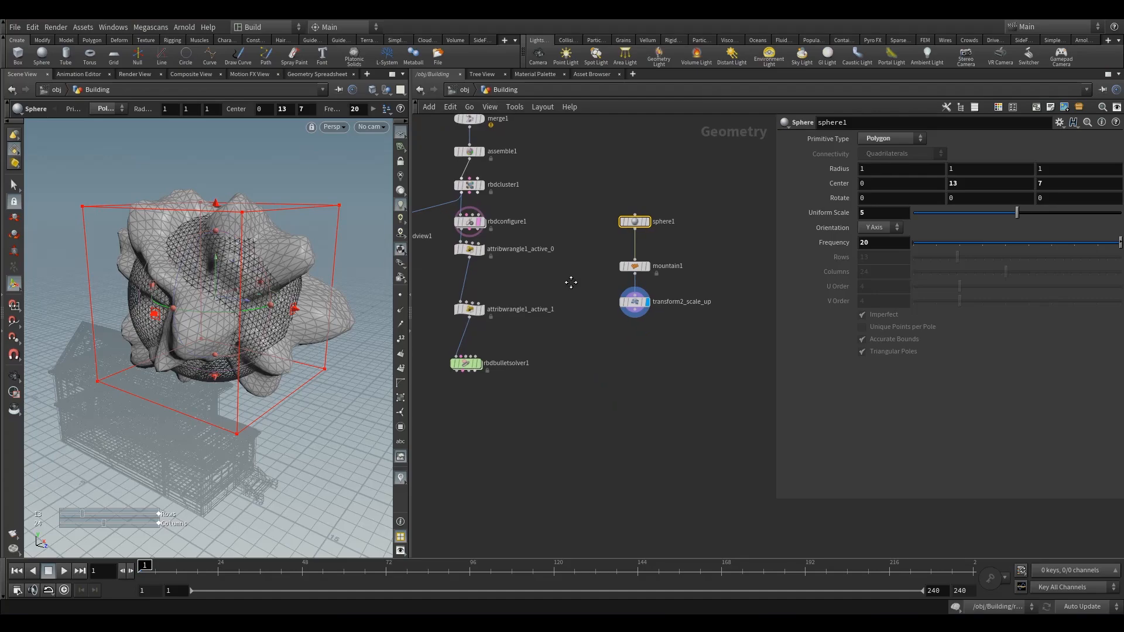
pyautogui.moveTo(502, 404); pyautogui.dragTo(435, 340)
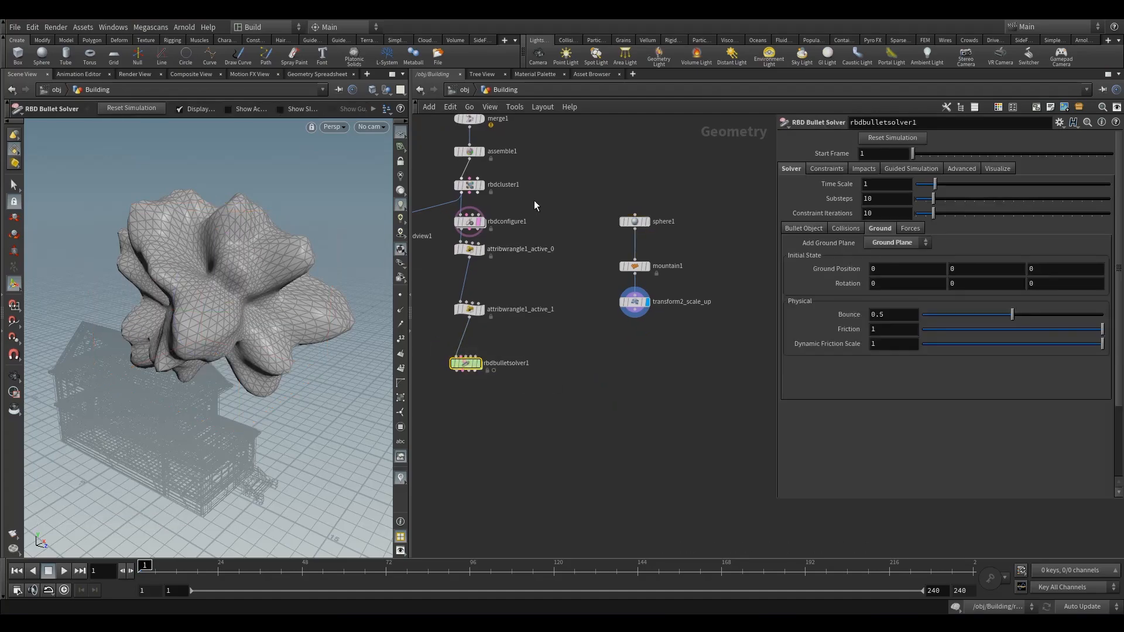
# Step: Examine the building's node network from the split and Voronoi fracture nodes down to the active wrangles and the noisy sphere chain
pyautogui.moveTo(497, 216); pyautogui.dragTo(515, 311, button='middle')
pyautogui.scroll(4, 514, 311)
pyautogui.moveTo(559, 211); pyautogui.dragTo(567, 382, button='middle')
pyautogui.scroll(-4, 547, 293)
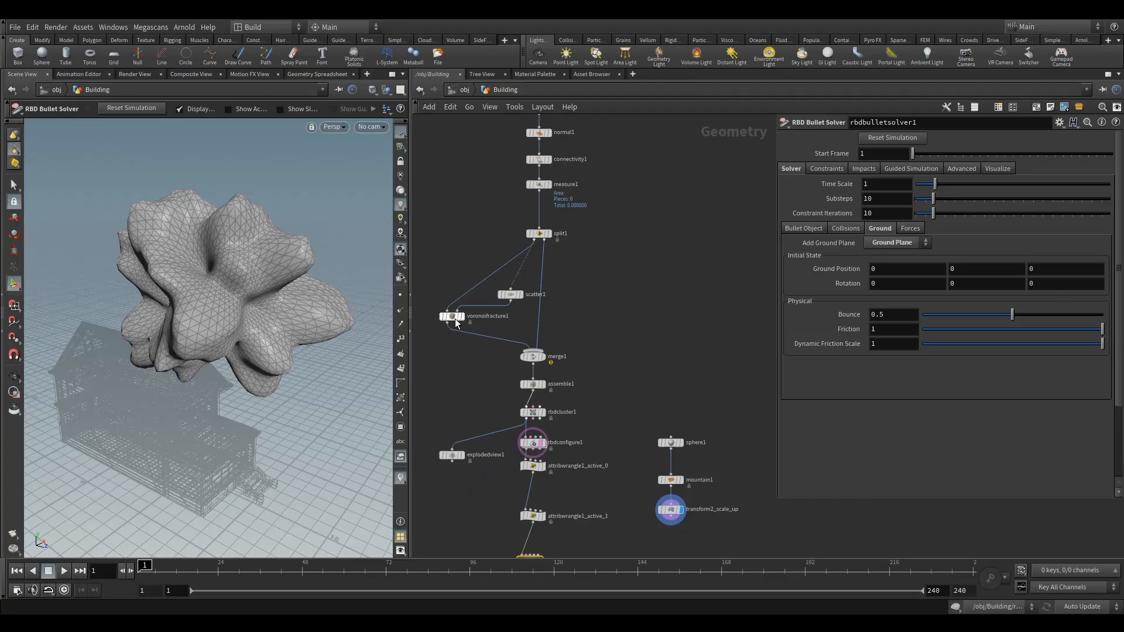
pyautogui.moveTo(490, 155); pyautogui.dragTo(497, 345, button='middle')
pyautogui.scroll(4, 590, 323)
pyautogui.scroll(-3, 590, 319)
pyautogui.moveTo(629, 509); pyautogui.dragTo(624, 147, button='middle')
pyautogui.moveTo(662, 389); pyautogui.dragTo(672, 230, button='middle')
pyautogui.scroll(4, 580, 306)
# Step: Insert a Group Create node between attribwrangle1_active_0 and attribwrangle1_active_1, spacing the second wrangle further down the network
pyautogui.moveTo(489, 315); pyautogui.dragTo(491, 418)
pyautogui.moveTo(571, 306); pyautogui.dragTo(578, 483, button='middle')
pyautogui.press('Tab')
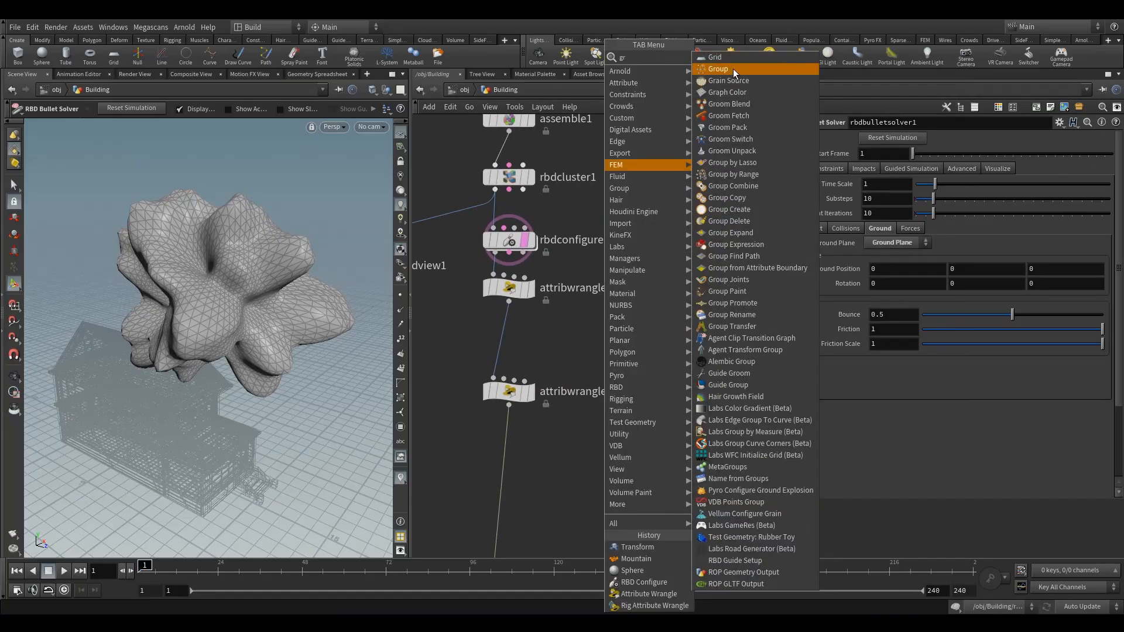
pyautogui.click(733, 70)
pyautogui.click(509, 343)
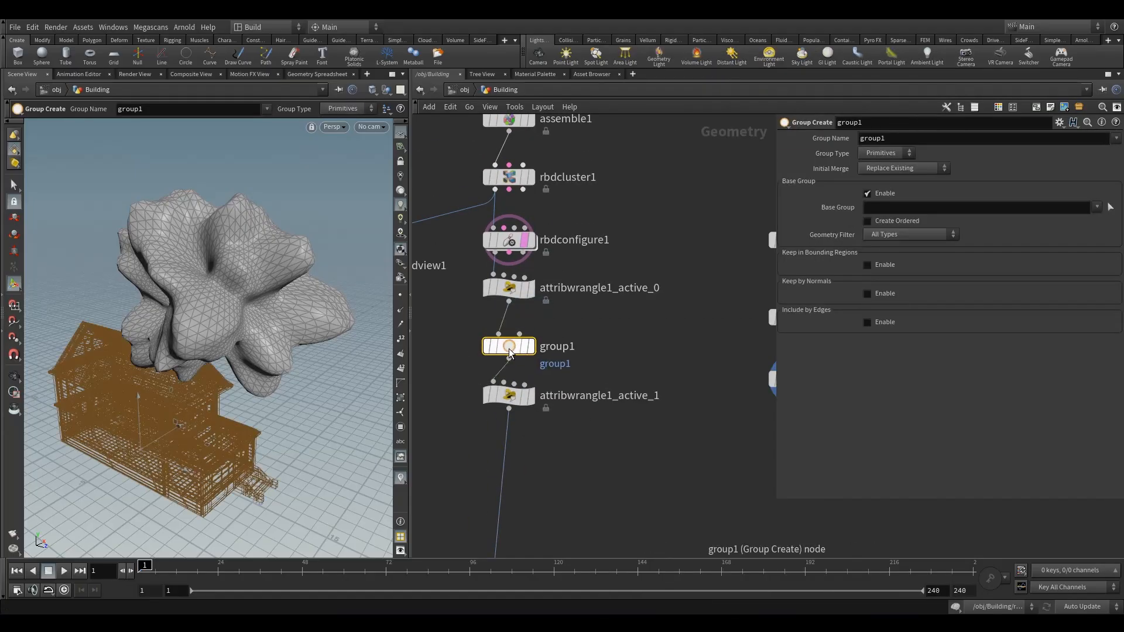
pyautogui.moveTo(514, 402); pyautogui.dragTo(515, 467)
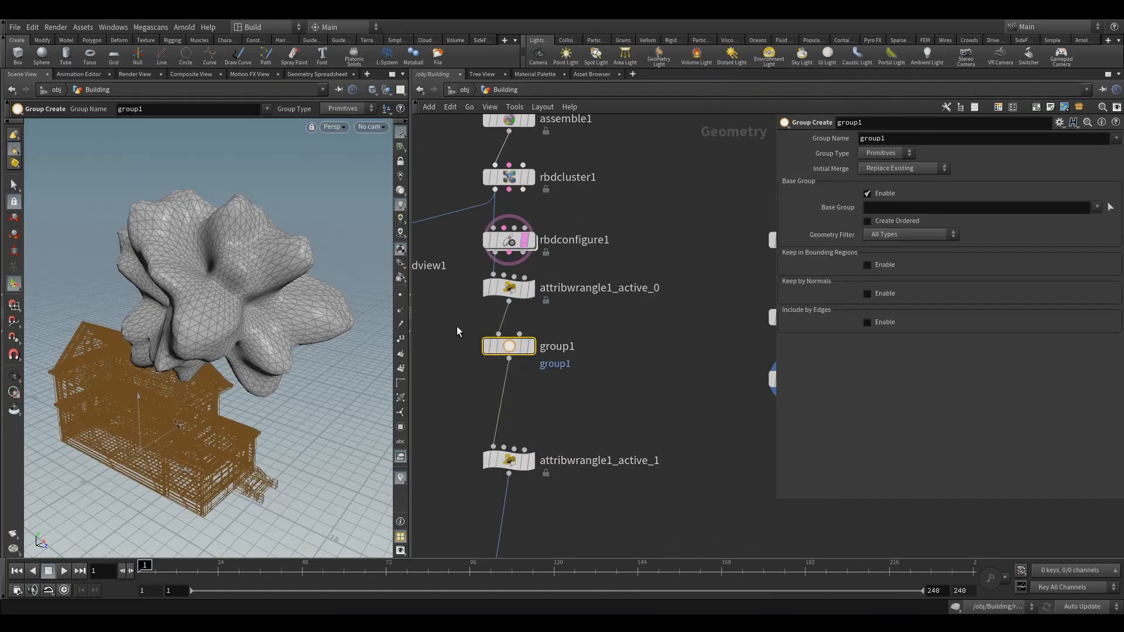
# Step: Make group1 a Points group named active, with transform2_scale_up wired into its second input
pyautogui.click(887, 154)
pyautogui.moveTo(686, 359); pyautogui.dragTo(597, 338, button='middle')
pyautogui.moveTo(706, 371); pyautogui.dragTo(460, 312)
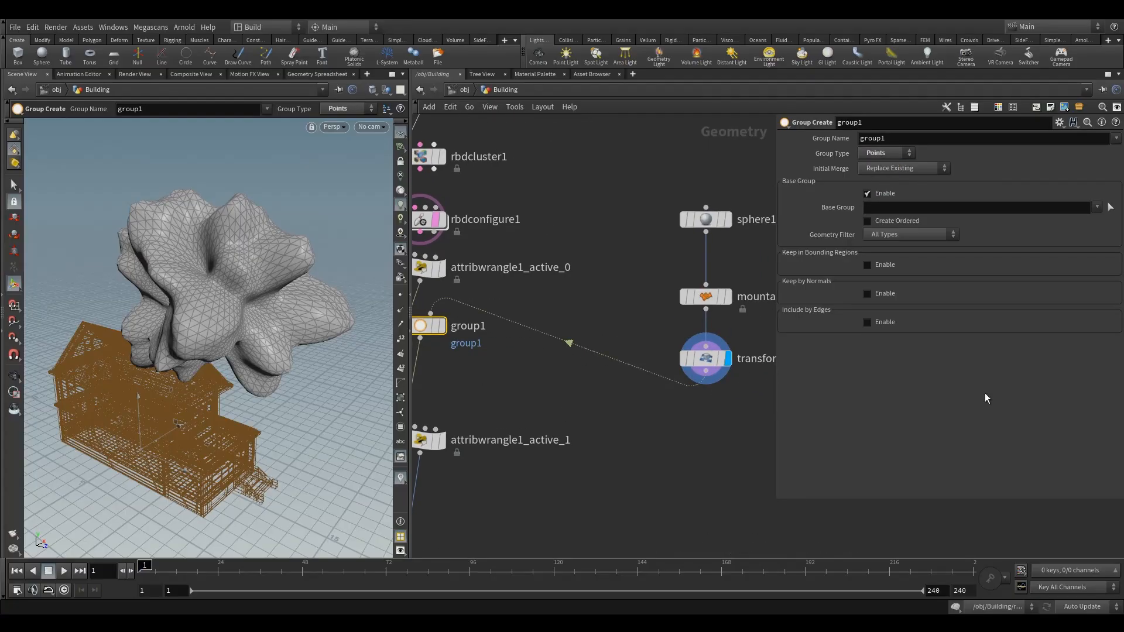
pyautogui.click(907, 137)
pyautogui.write('active')
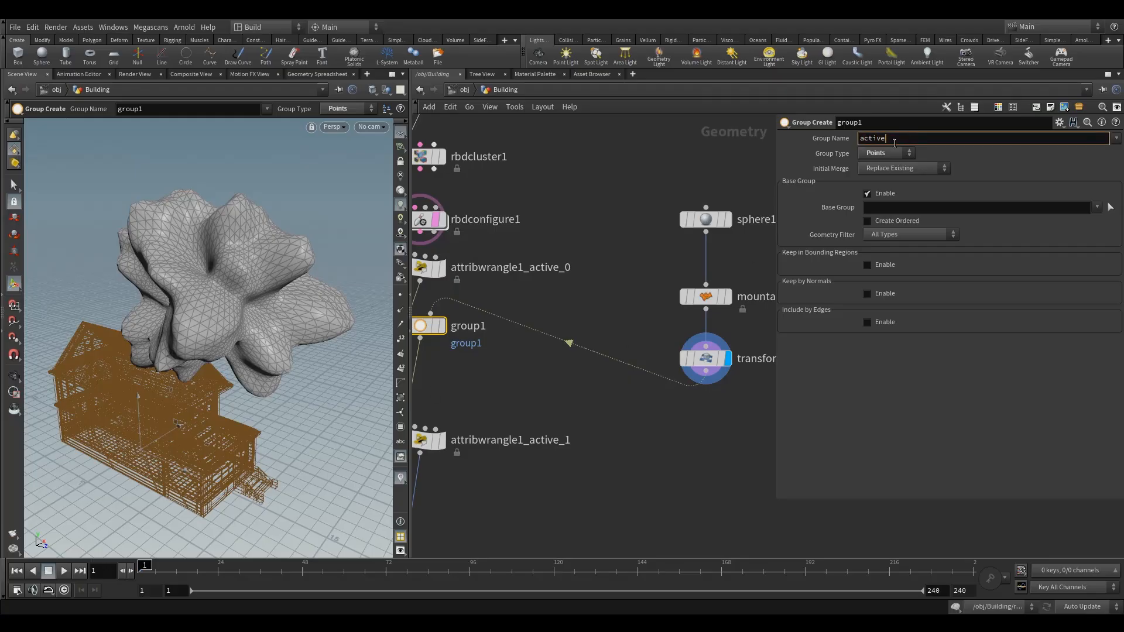
pyautogui.press('Return')
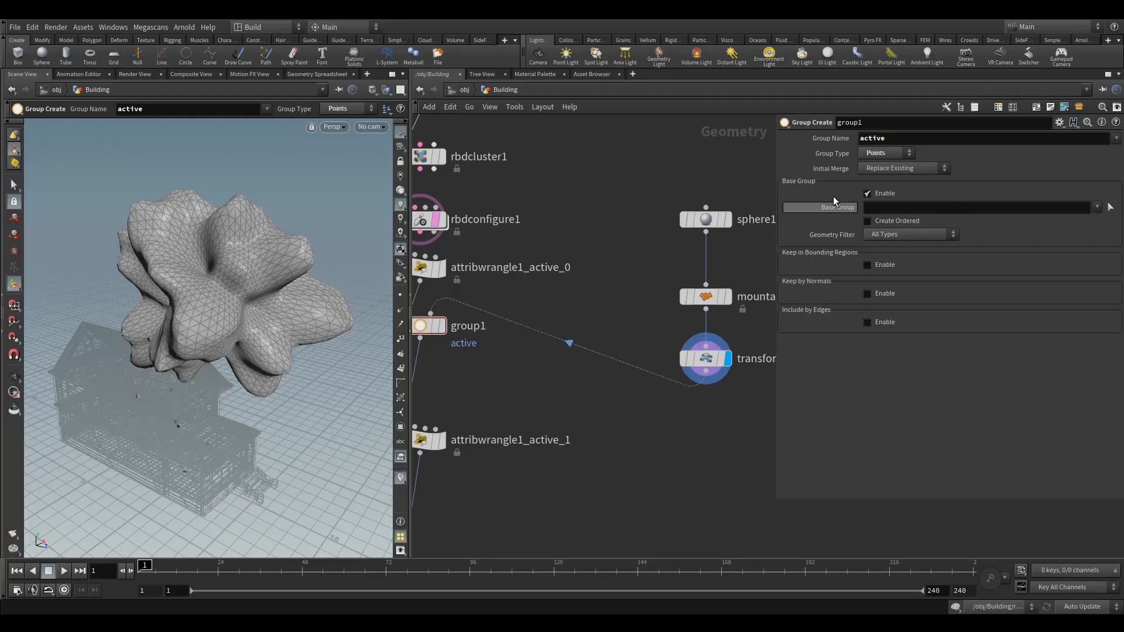
# Step: Enable Keep in Bounding Regions on group1 with the bounding type Bounding Object (points or vertices only)
pyautogui.click(877, 266)
pyautogui.click(913, 279)
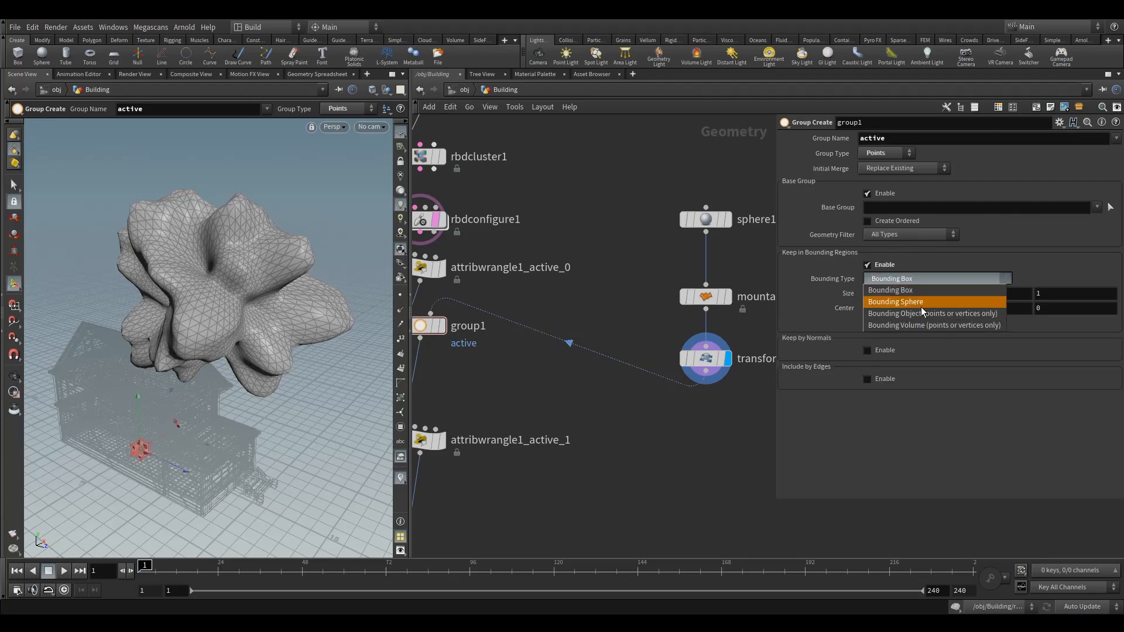
pyautogui.click(920, 303)
pyautogui.keyDown('alt'); pyautogui.moveTo(250, 359); pyautogui.dragTo(221, 374, button='right'); pyautogui.keyUp('alt')
pyautogui.keyDown('alt'); pyautogui.moveTo(221, 373); pyautogui.dragTo(233, 321); pyautogui.keyUp('alt')
pyautogui.moveTo(516, 384); pyautogui.dragTo(620, 317, button='middle')
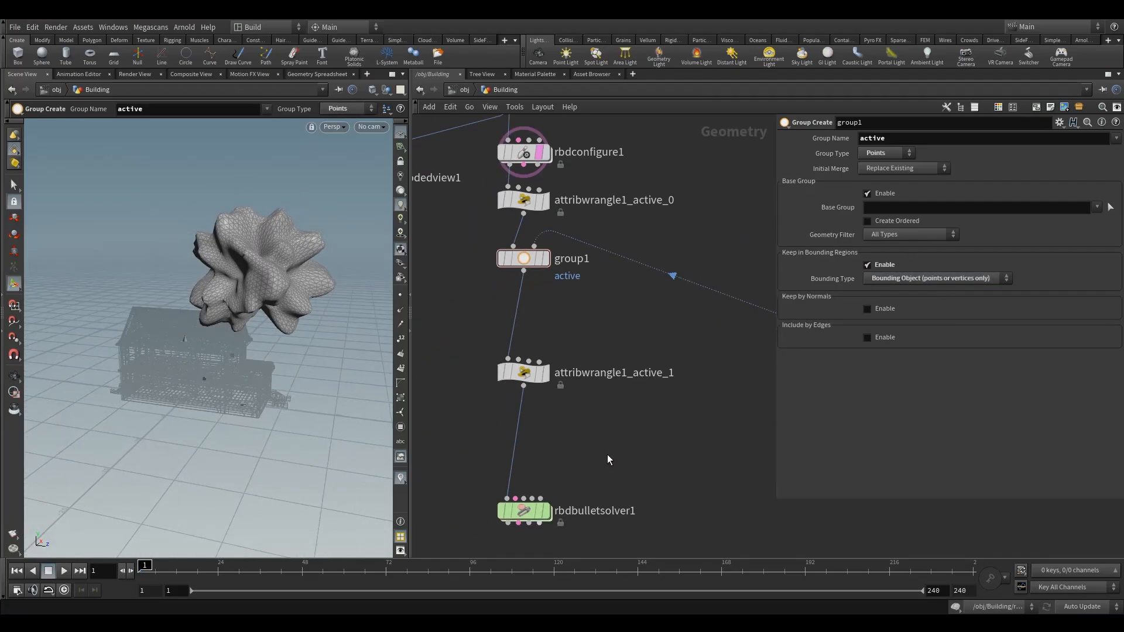
# Step: Tidy the network by lowering attribwrangle1_active_1 and moving the sphere1, mountain1 and transform2_scale_up chain up beside group1
pyautogui.click(523, 372)
pyautogui.moveTo(523, 373); pyautogui.dragTo(523, 404)
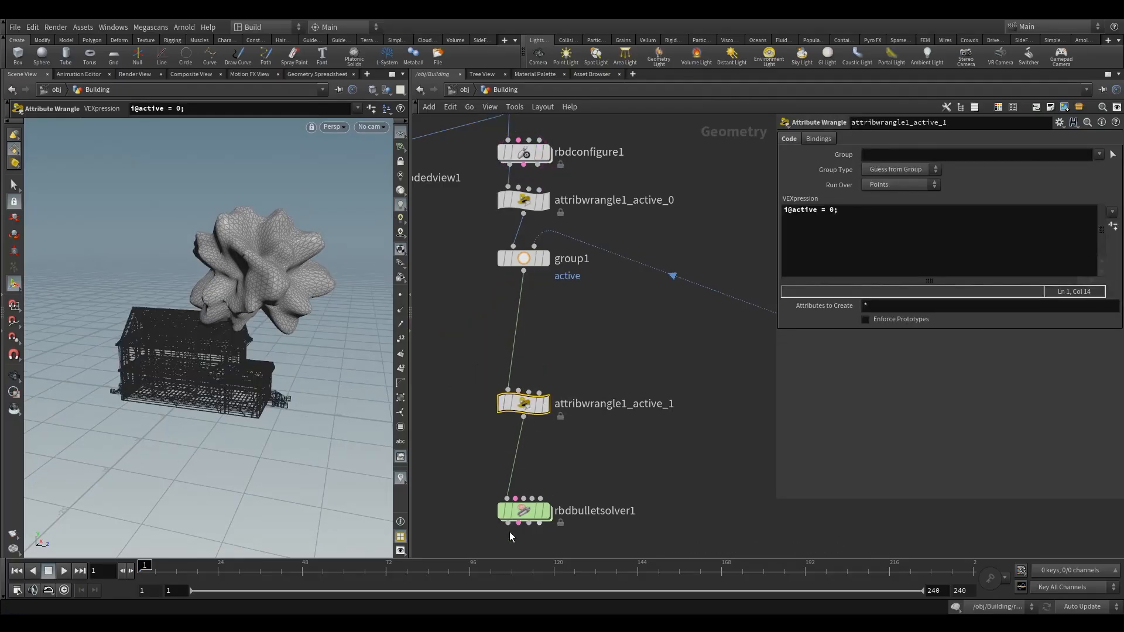
pyautogui.click(523, 260)
pyautogui.scroll(-3, 550, 318)
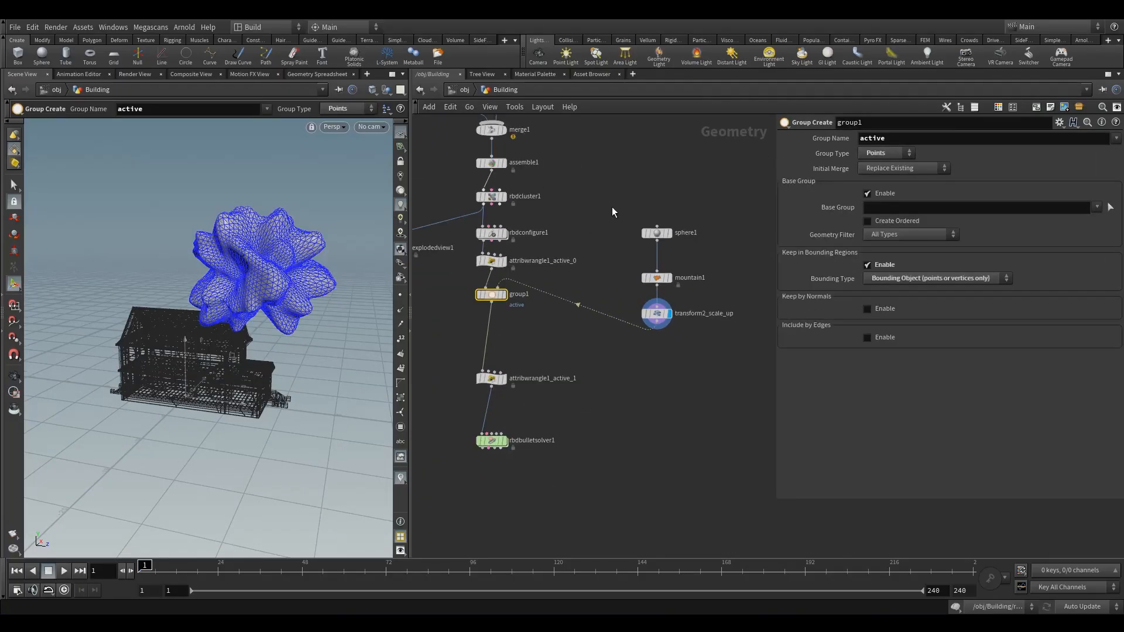
pyautogui.moveTo(615, 220); pyautogui.dragTo(682, 333)
pyautogui.moveTo(657, 233); pyautogui.dragTo(710, 313)
pyautogui.moveTo(656, 242); pyautogui.dragTo(675, 308)
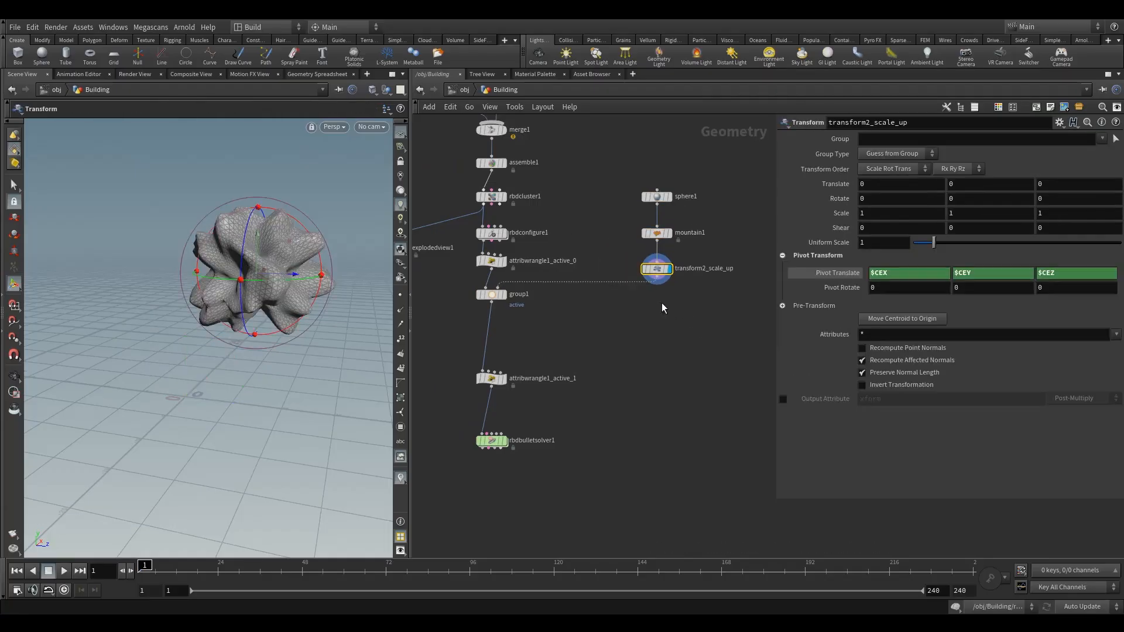
pyautogui.moveTo(450, 276); pyautogui.dragTo(567, 341)
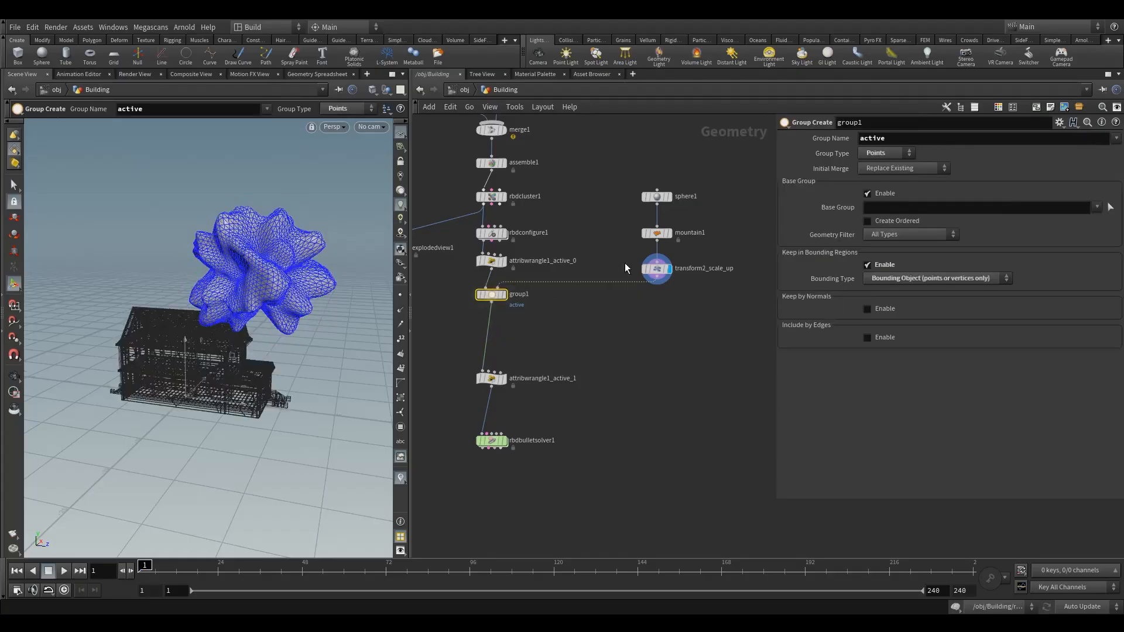
# Step: Keyframe transform2_scale_up's Uniform Scale at 1 on frame 1 and at 4 on frame 240, with attribwrangle1_active_0 shown as a template
pyautogui.moveTo(615, 260); pyautogui.dragTo(679, 287)
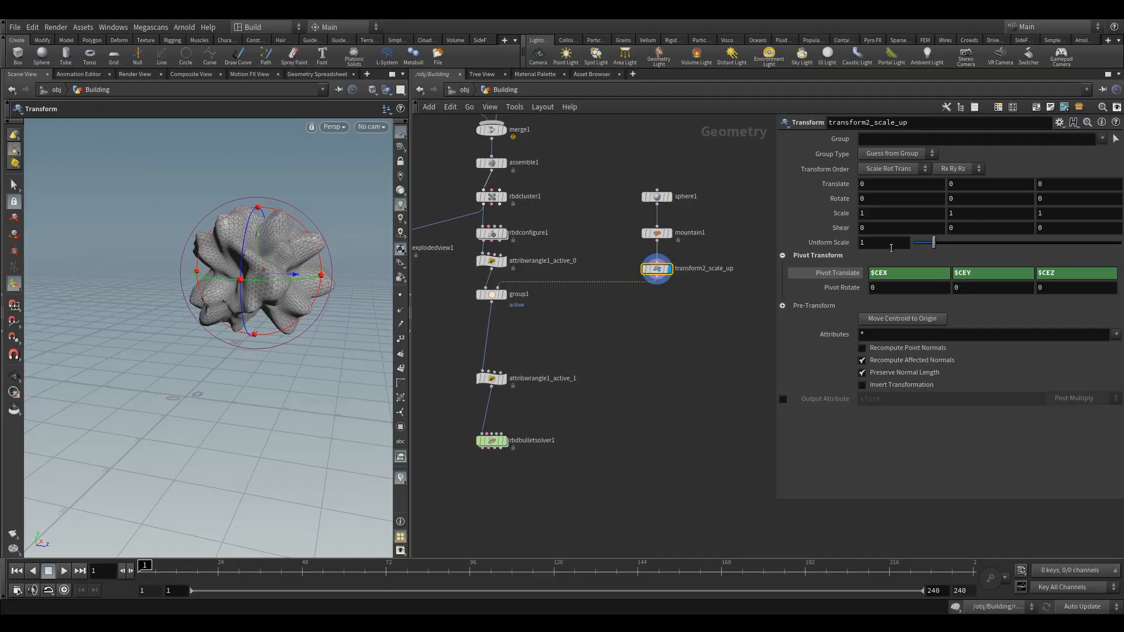
pyautogui.keyDown('alt'); pyautogui.click(891, 249); pyautogui.keyUp('alt')
pyautogui.moveTo(168, 570); pyautogui.dragTo(979, 576)
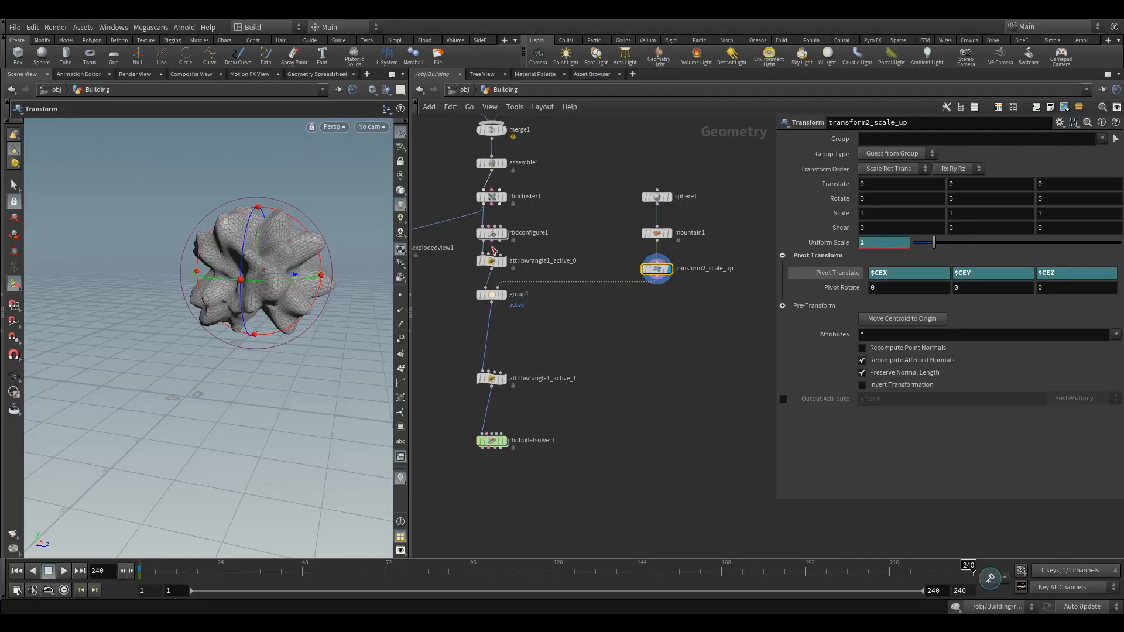
pyautogui.click(507, 277)
pyautogui.keyDown('alt'); pyautogui.moveTo(362, 336); pyautogui.dragTo(328, 342); pyautogui.keyUp('alt')
pyautogui.press('Return')
pyautogui.moveTo(895, 241); pyautogui.dragTo(946, 218, button='middle')
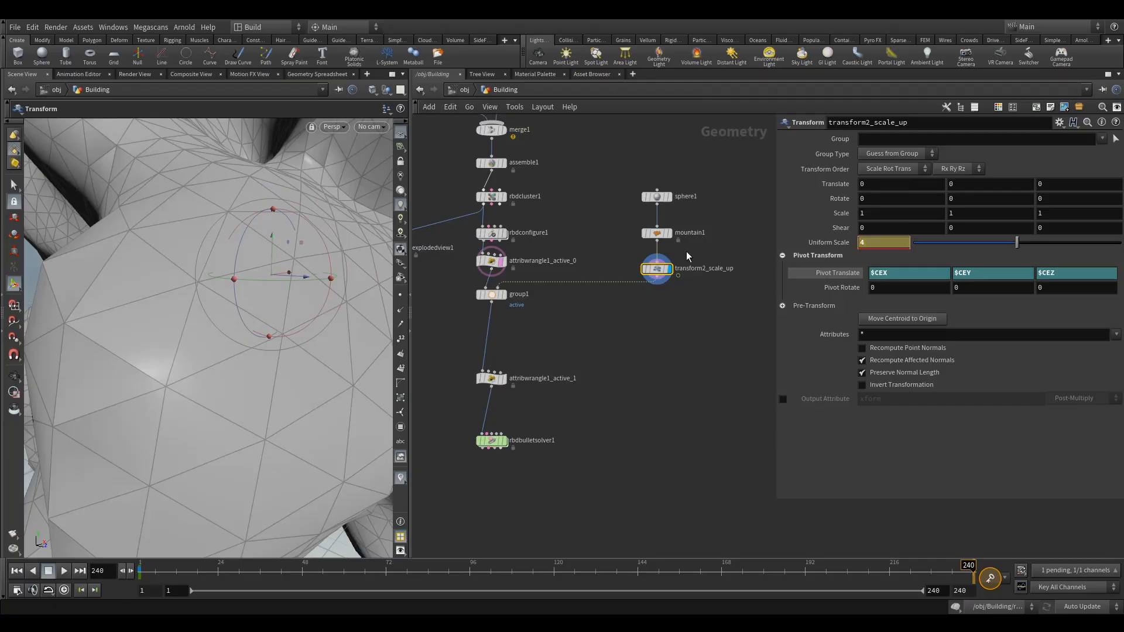
pyautogui.keyDown('alt'); pyautogui.click(894, 246); pyautogui.keyUp('alt')
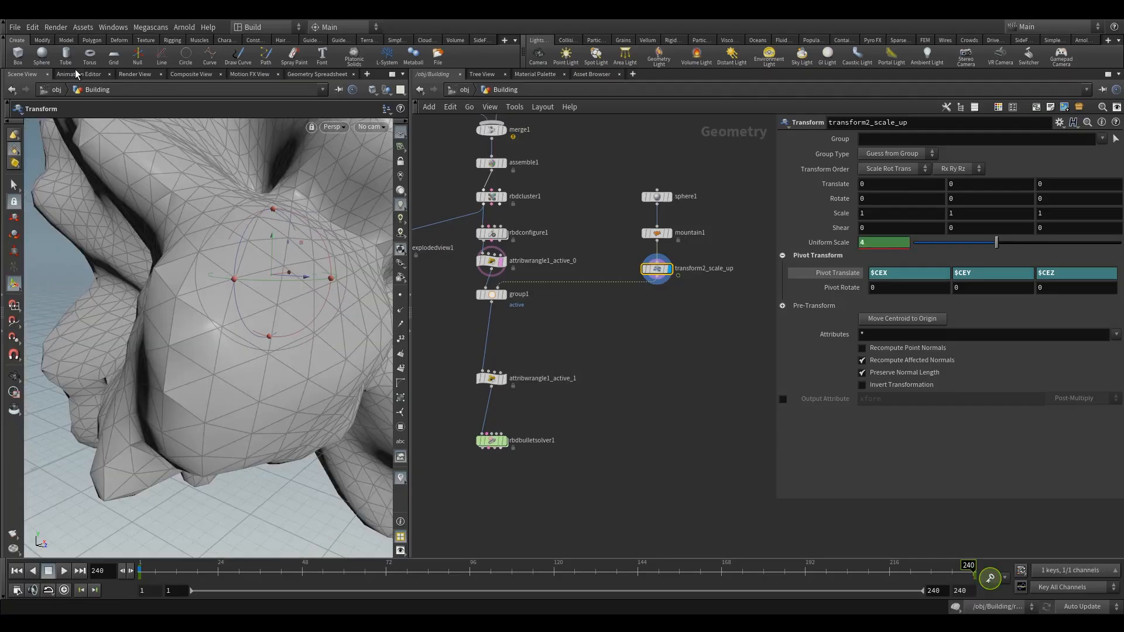
# Step: Play back the growing sphere, turn on real-time playback, and return to frame 1
pyautogui.moveTo(150, 569); pyautogui.dragTo(56, 552)
pyautogui.click(63, 571)
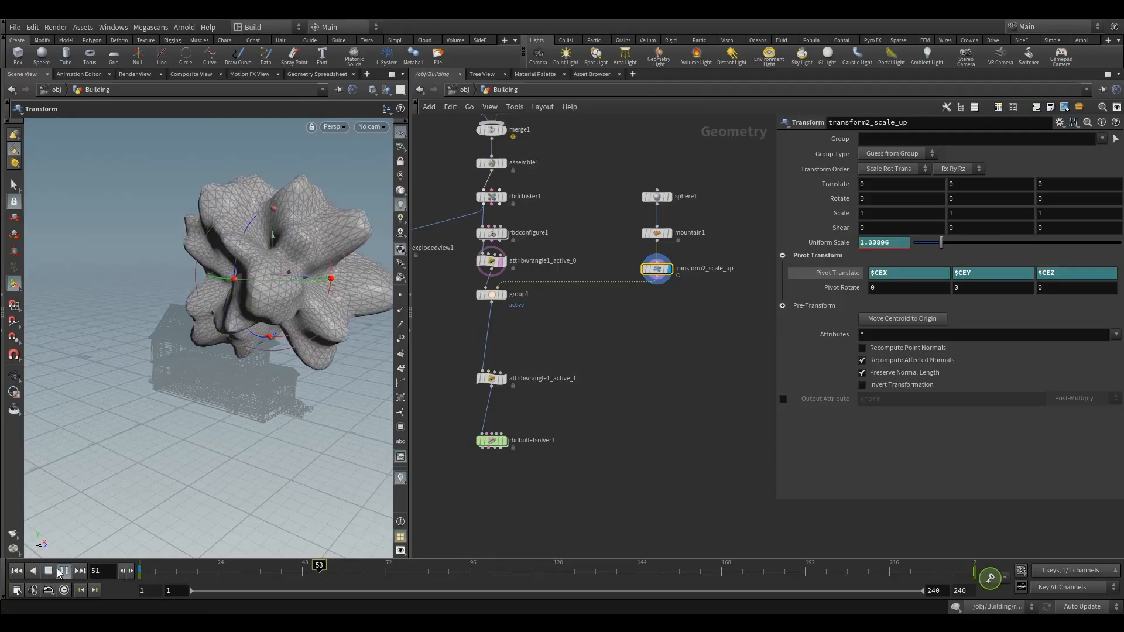
pyautogui.click(142, 572)
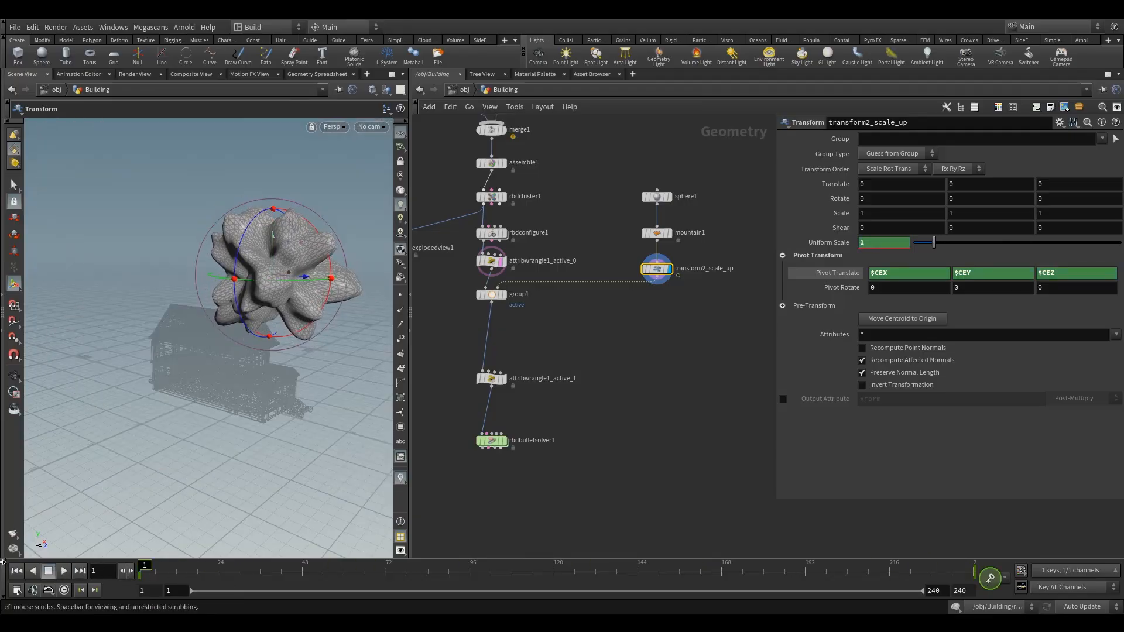
pyautogui.click(65, 590)
pyautogui.click(63, 571)
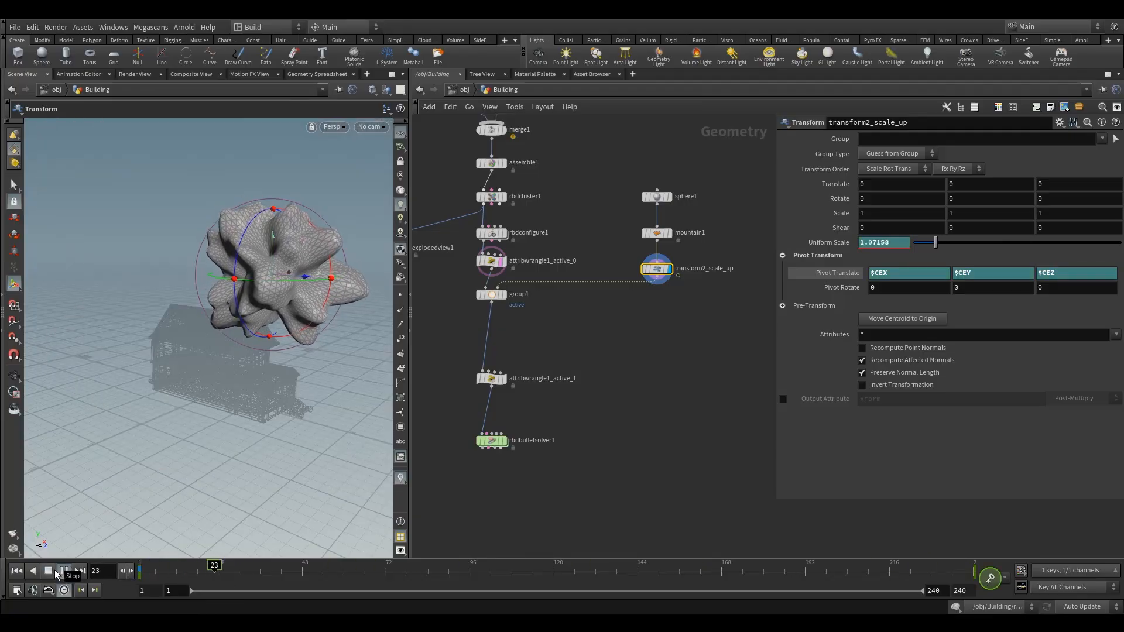
pyautogui.click(48, 571)
pyautogui.click(17, 573)
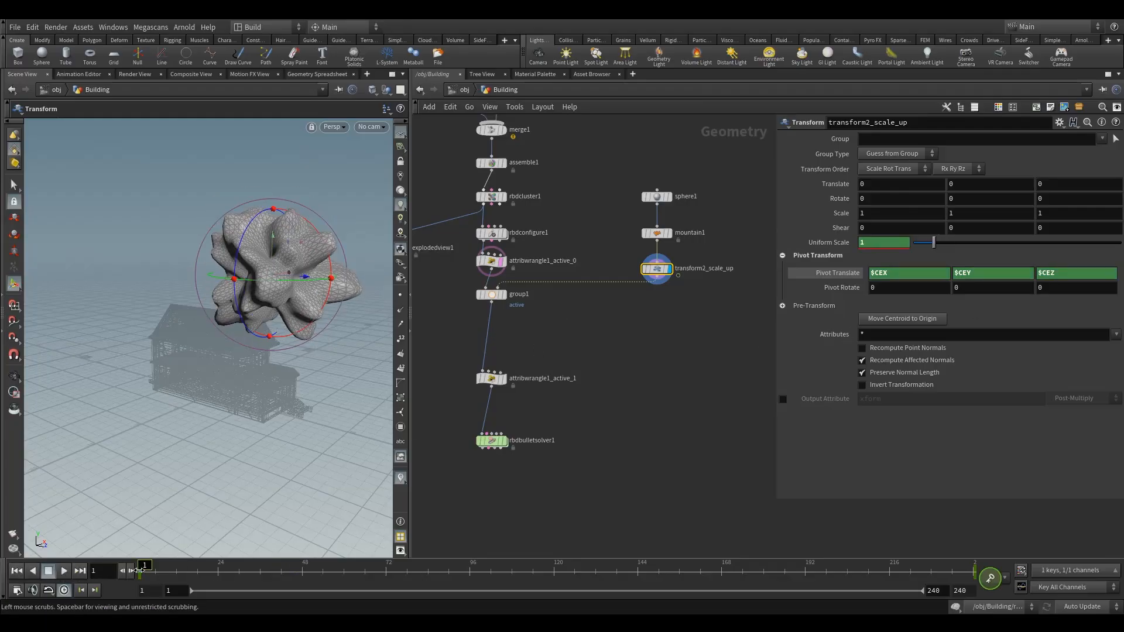
# Step: Change the interpolation of the whole Uniform Scale animation curve to easein()
pyautogui.click(78, 75)
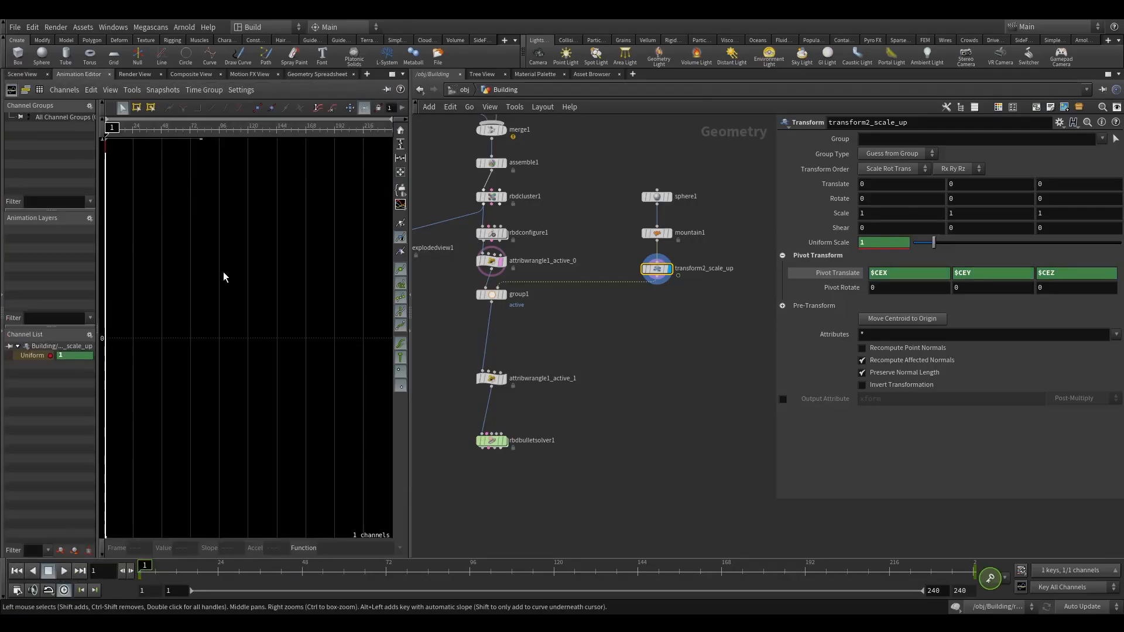
pyautogui.press('h')
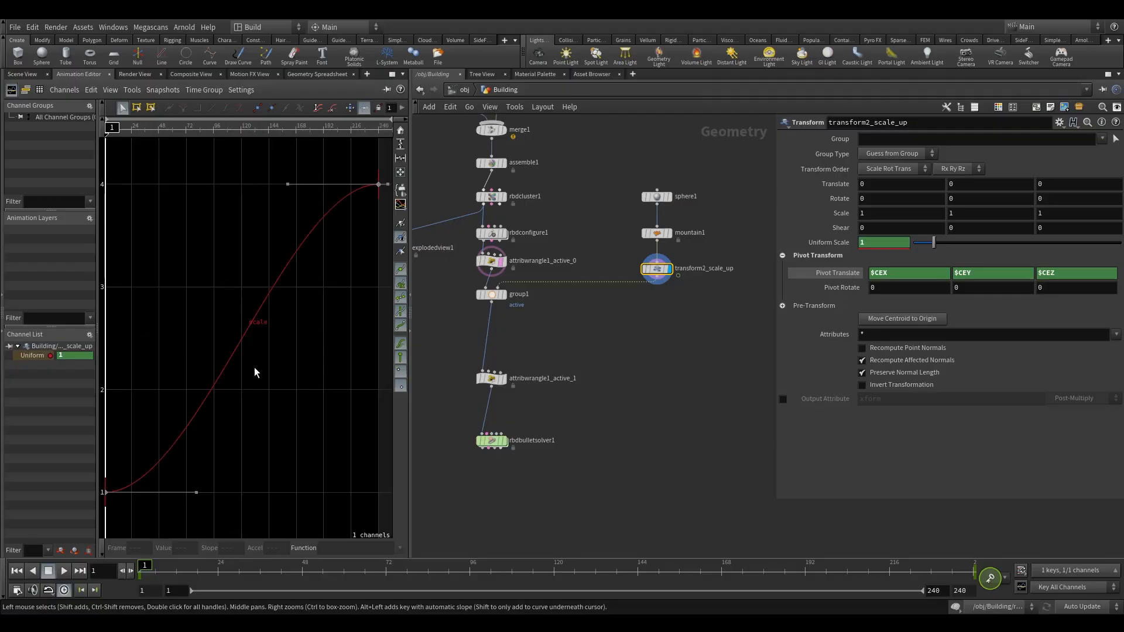
pyautogui.press('h')
pyautogui.moveTo(368, 497); pyautogui.dragTo(169, 260)
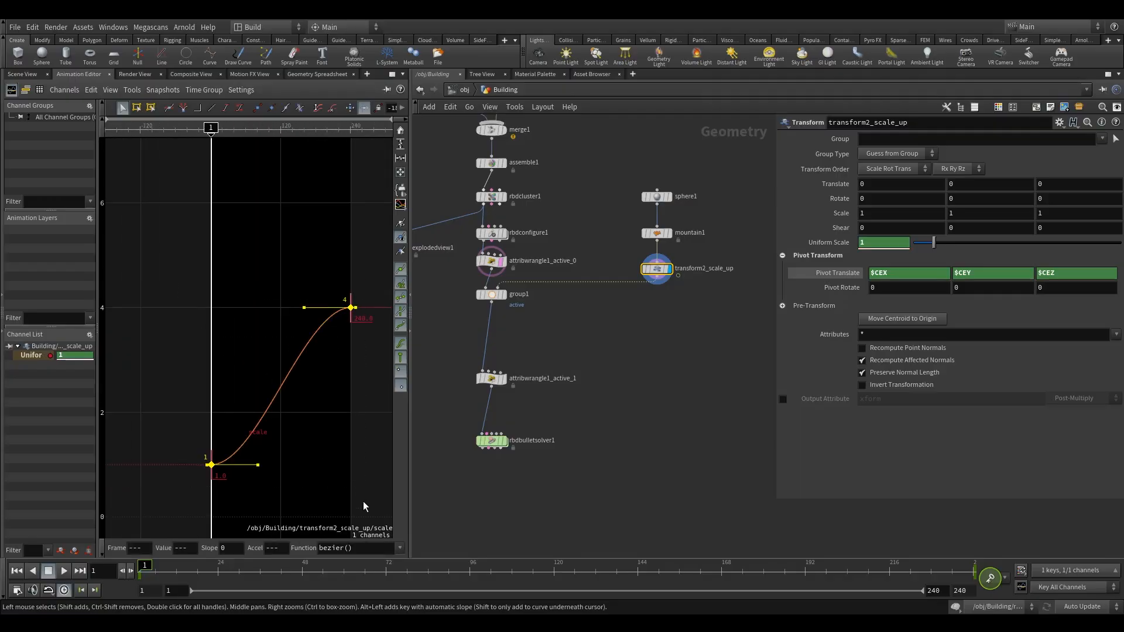
pyautogui.click(399, 549)
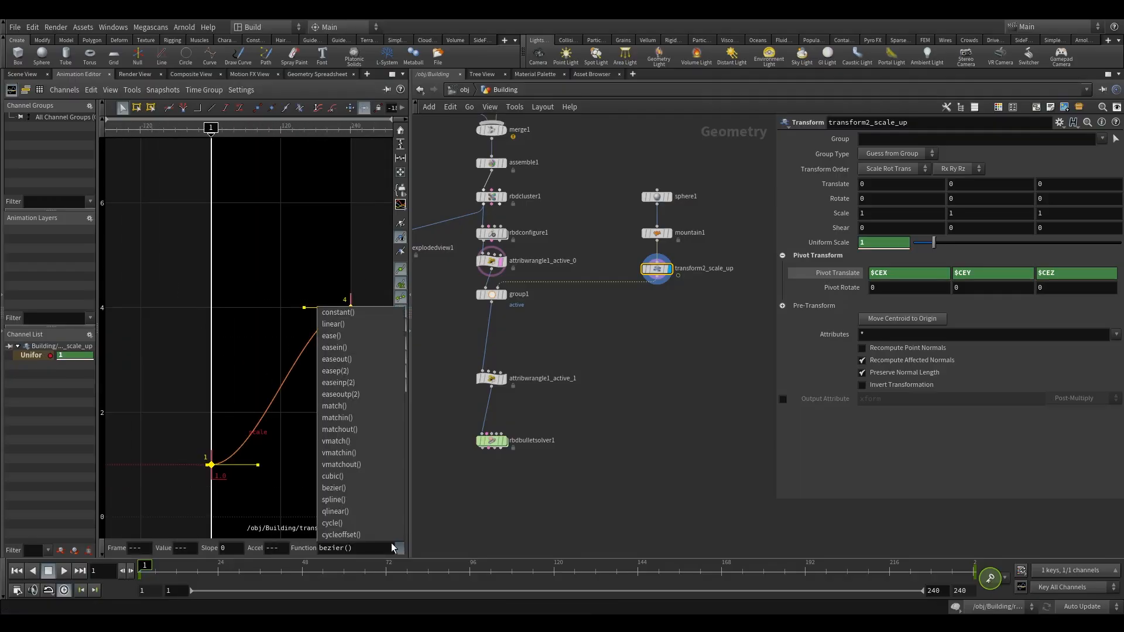
pyautogui.click(366, 347)
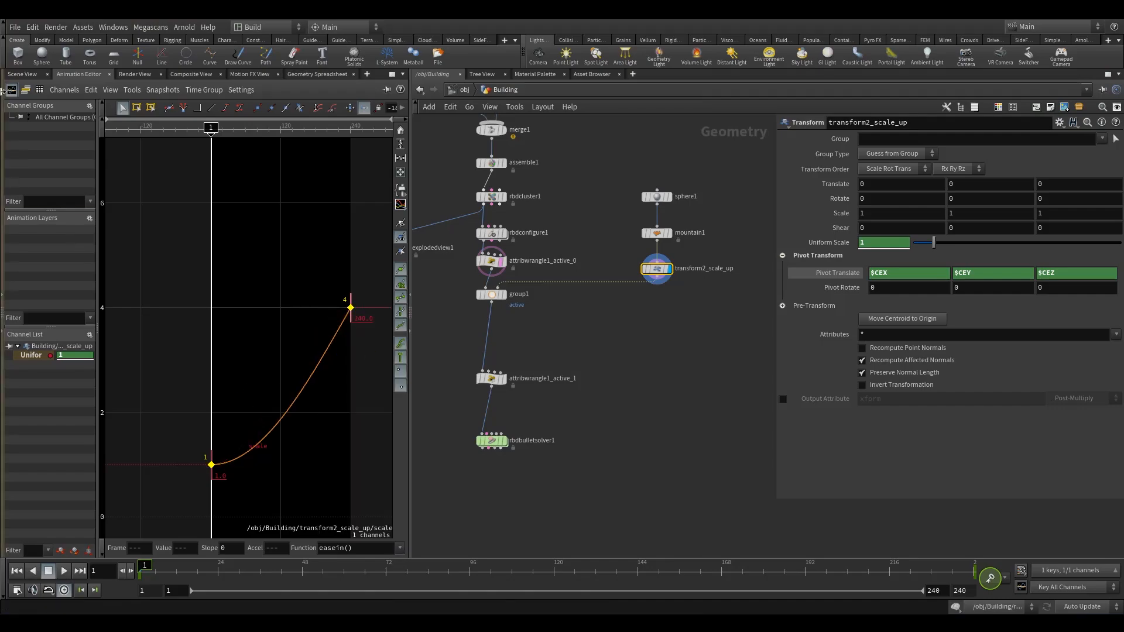
# Step: Preview the eased sphere growth in the scene view and return to frame 1
pyautogui.click(23, 75)
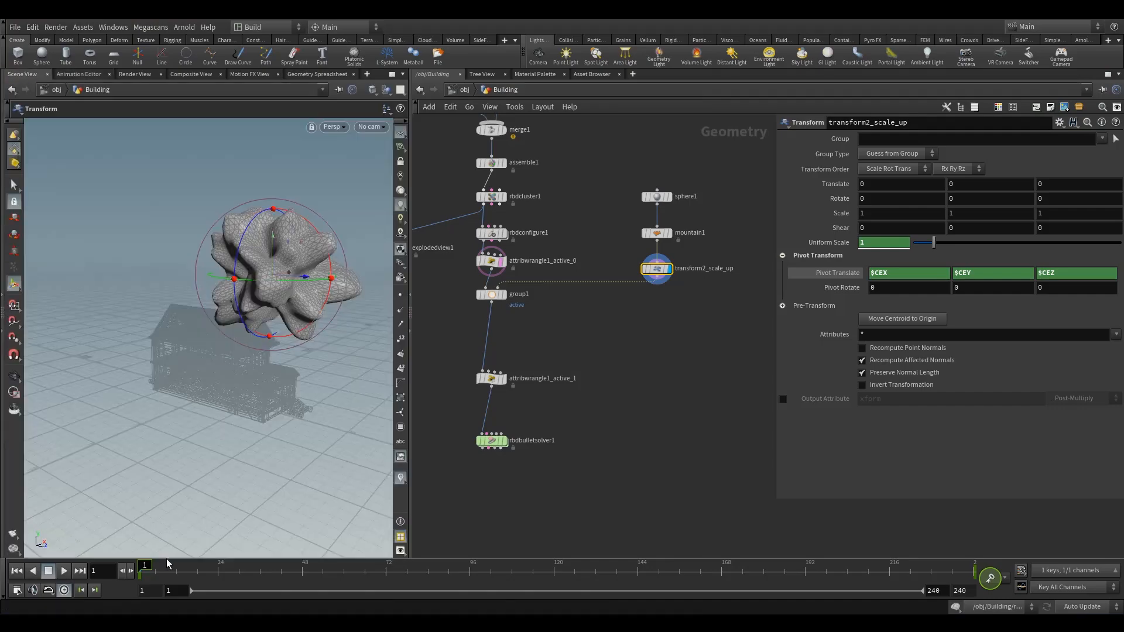
pyautogui.click(64, 571)
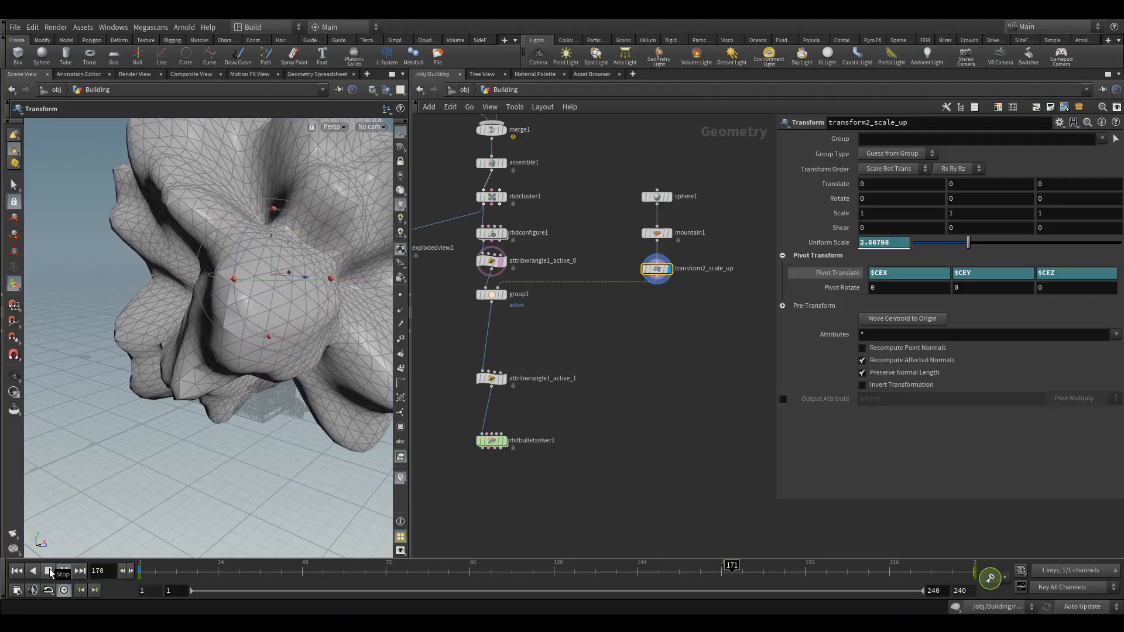
pyautogui.click(50, 572)
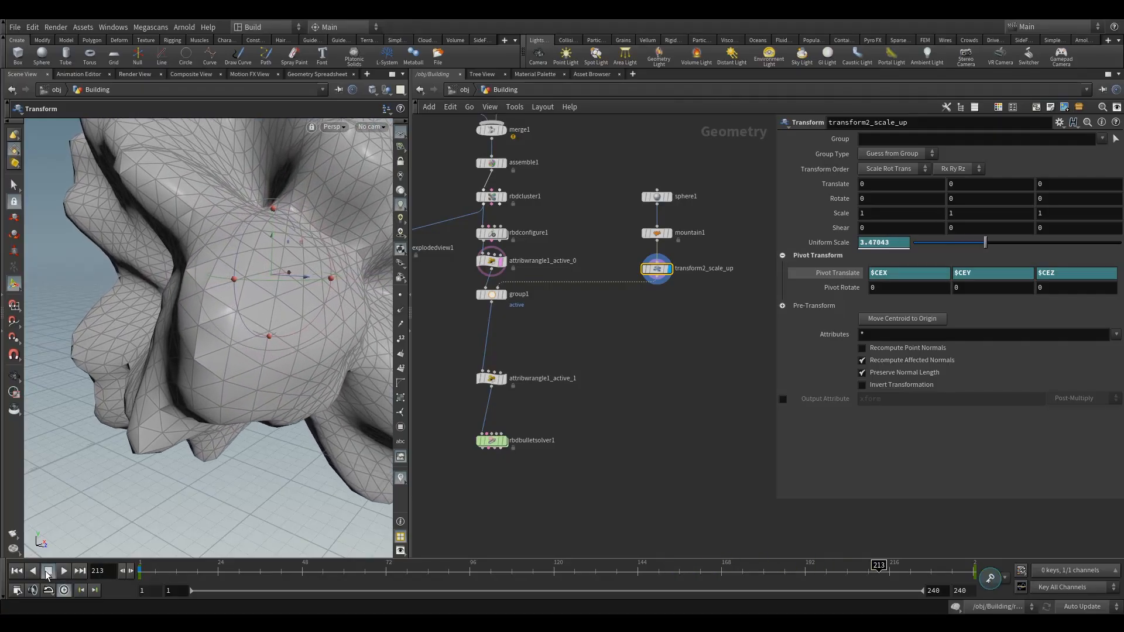
pyautogui.click(17, 571)
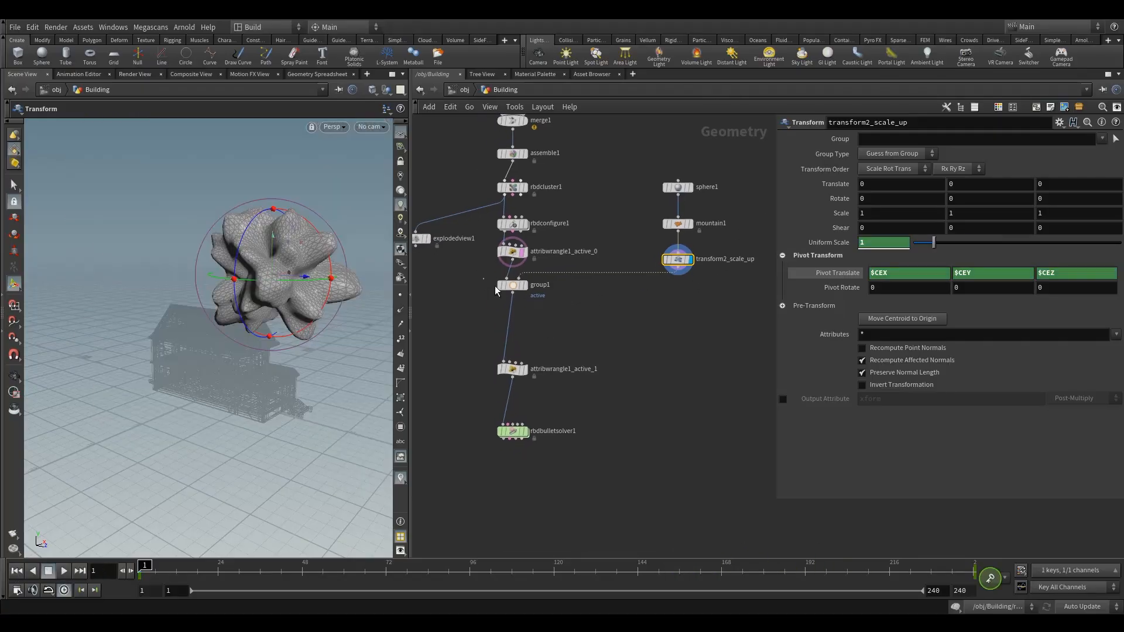
# Step: Restrict attribwrangle1_active_1 to the active point group created by group1
pyautogui.click(512, 285)
pyautogui.click(513, 263)
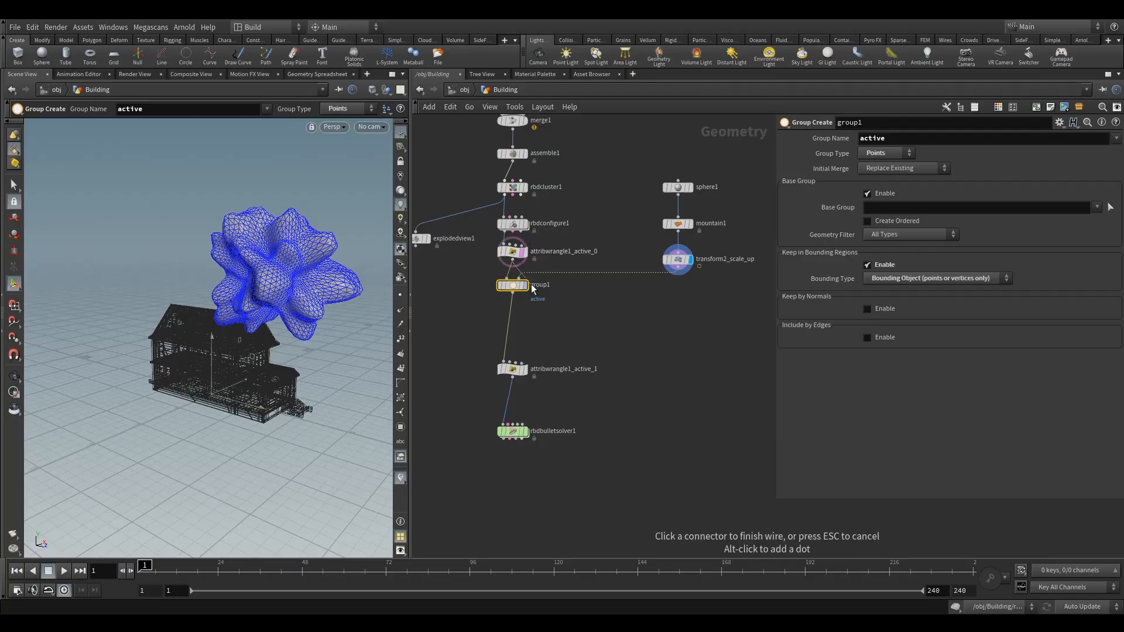
pyautogui.click(512, 369)
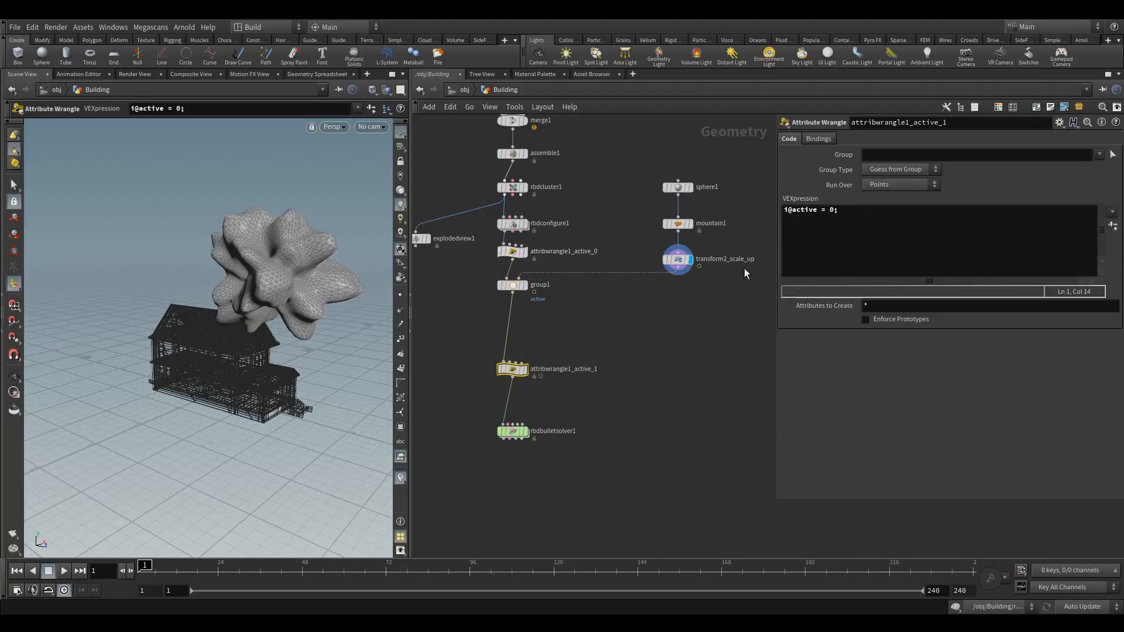
pyautogui.click(1100, 155)
pyautogui.click(1103, 168)
pyautogui.press('Escape')
# Step: Inspect the noisy sphere's position relative to the building from several angles
pyautogui.moveTo(381, 410); pyautogui.dragTo(156, 388)
pyautogui.moveTo(156, 387); pyautogui.dragTo(170, 437, button='right')
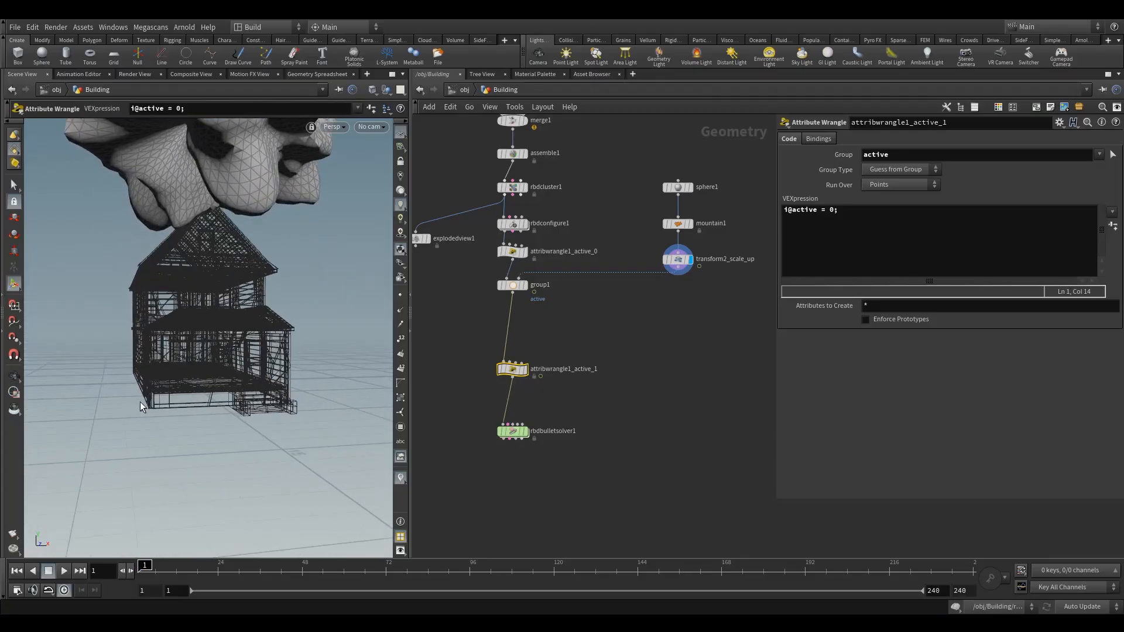
pyautogui.moveTo(177, 400); pyautogui.dragTo(172, 404)
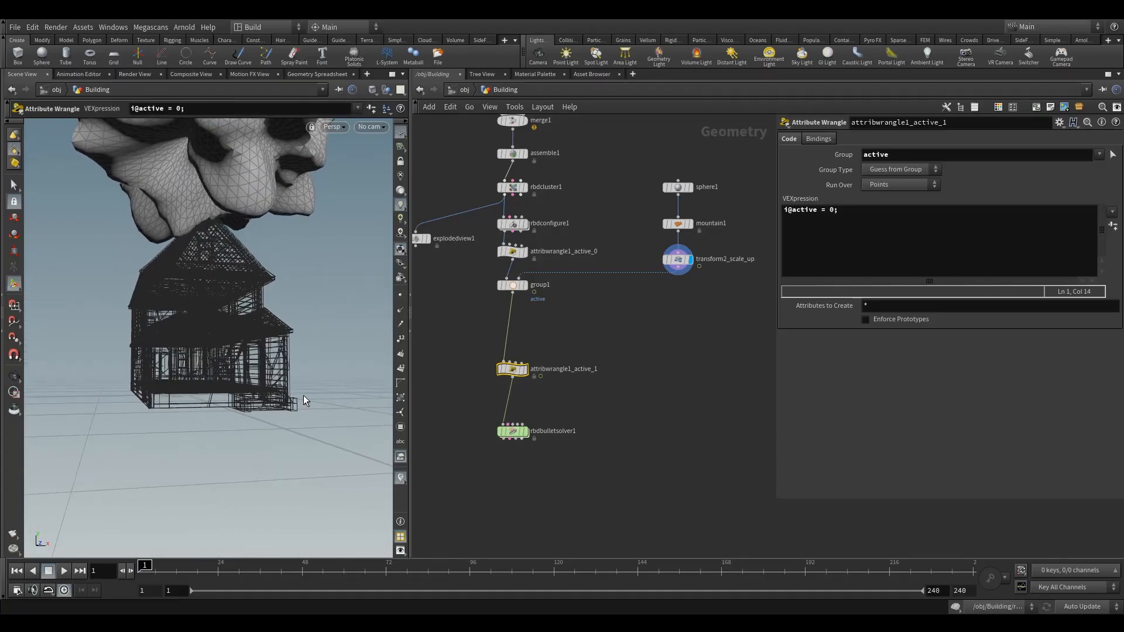
pyautogui.moveTo(516, 282)
pyautogui.moveTo(181, 405); pyautogui.dragTo(240, 230)
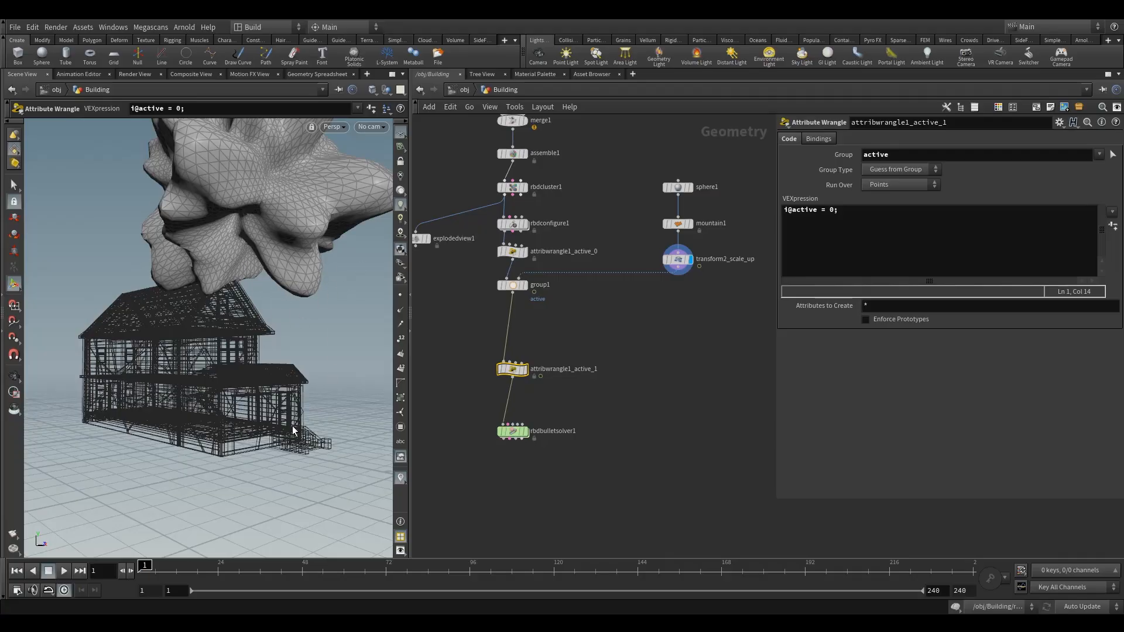
# Step: Add a Grid node beside the sphere chain with size 30 by 30 and 50 rows and 50 columns
pyautogui.keyDown('alt'); pyautogui.moveTo(250, 425); pyautogui.dragTo(226, 401); pyautogui.keyUp('alt')
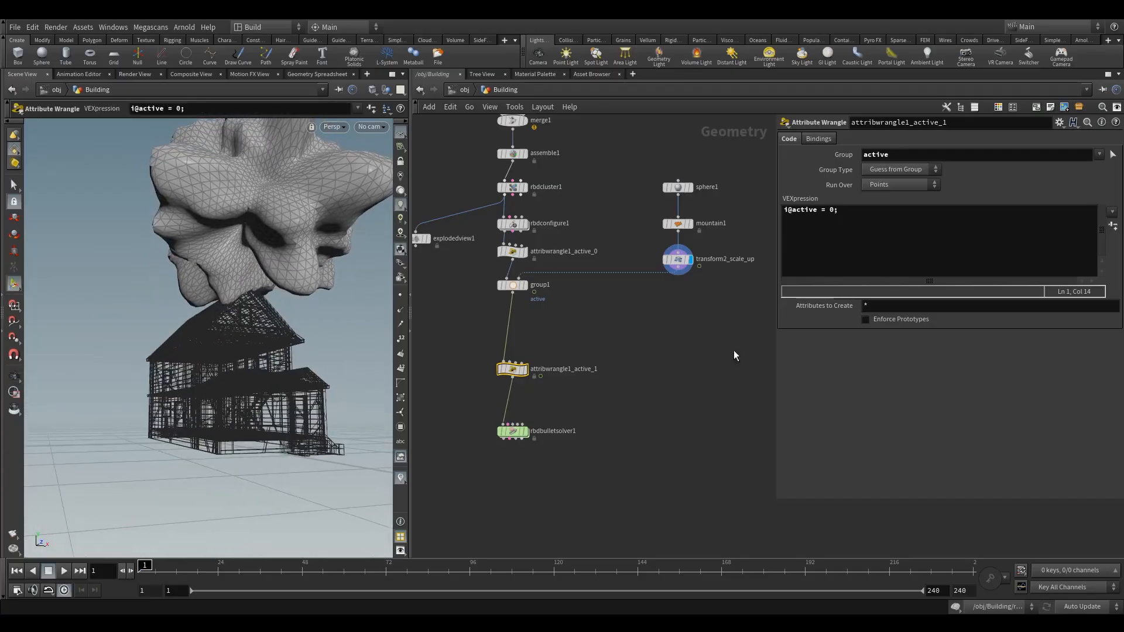
pyautogui.moveTo(738, 344); pyautogui.dragTo(654, 359, button='middle')
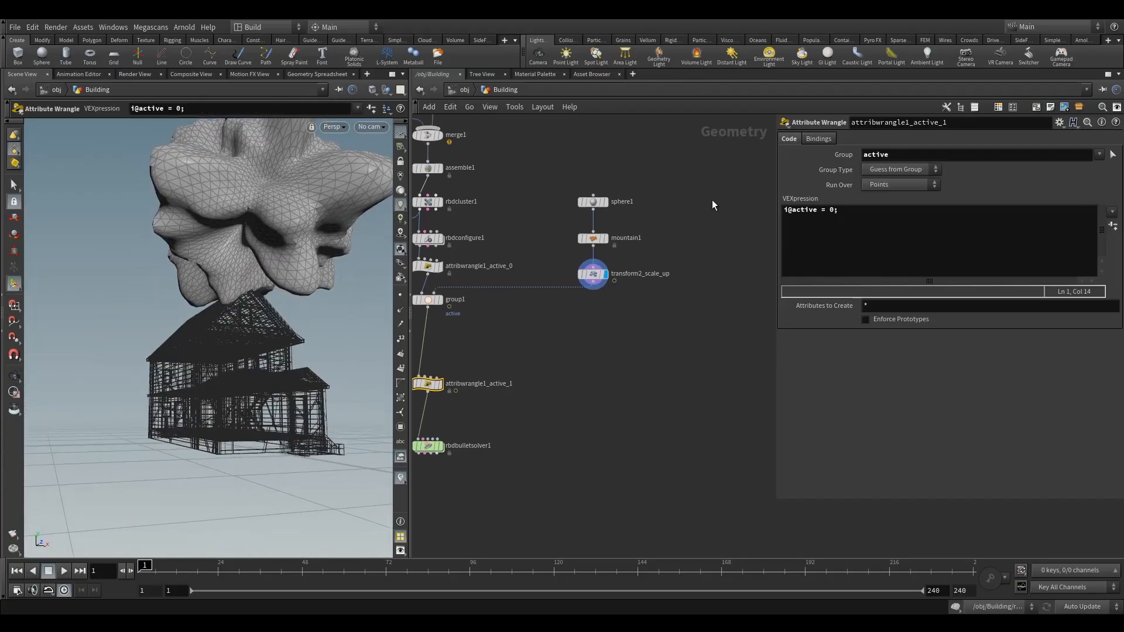
pyautogui.press('Tab')
pyautogui.write('ge')
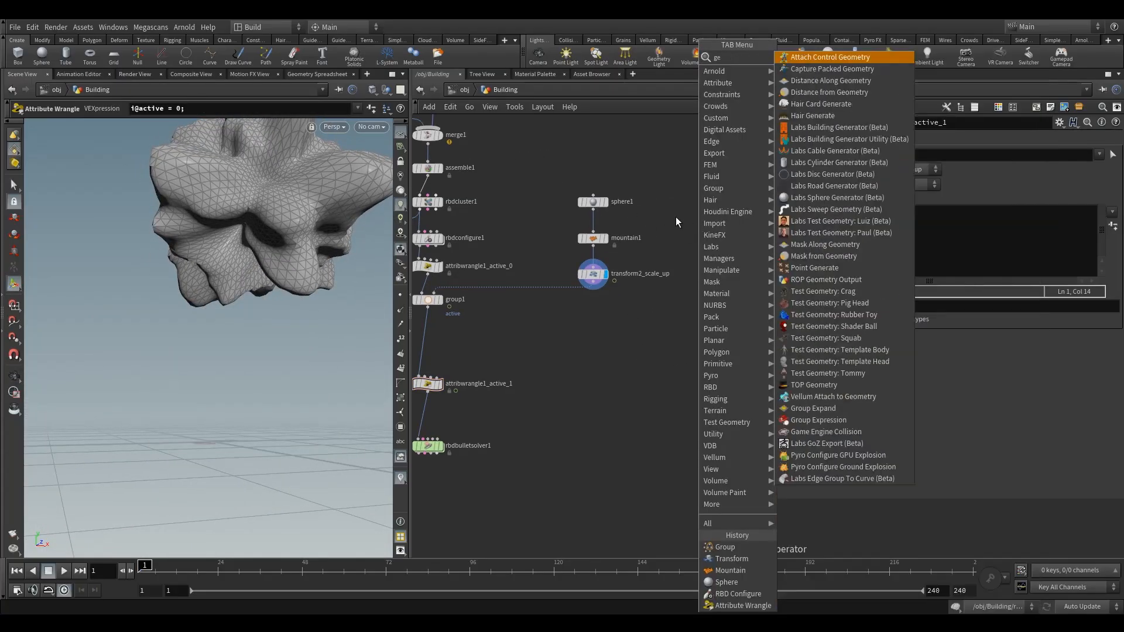
pyautogui.press('BackSpace')
pyautogui.write('ri')
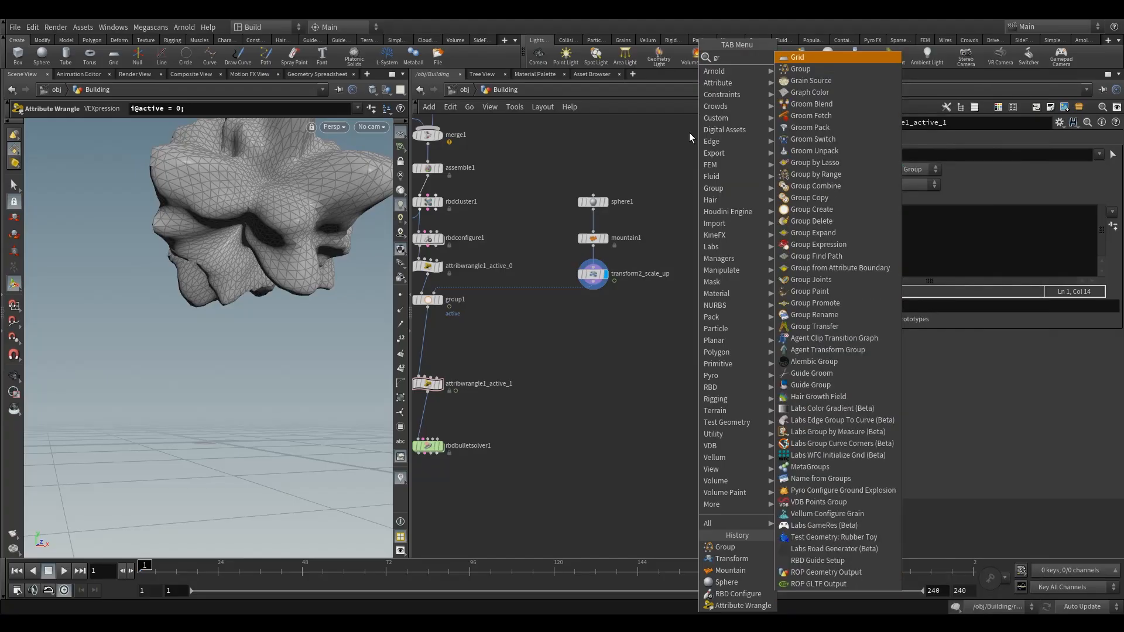
pyautogui.click(795, 57)
pyautogui.click(706, 203)
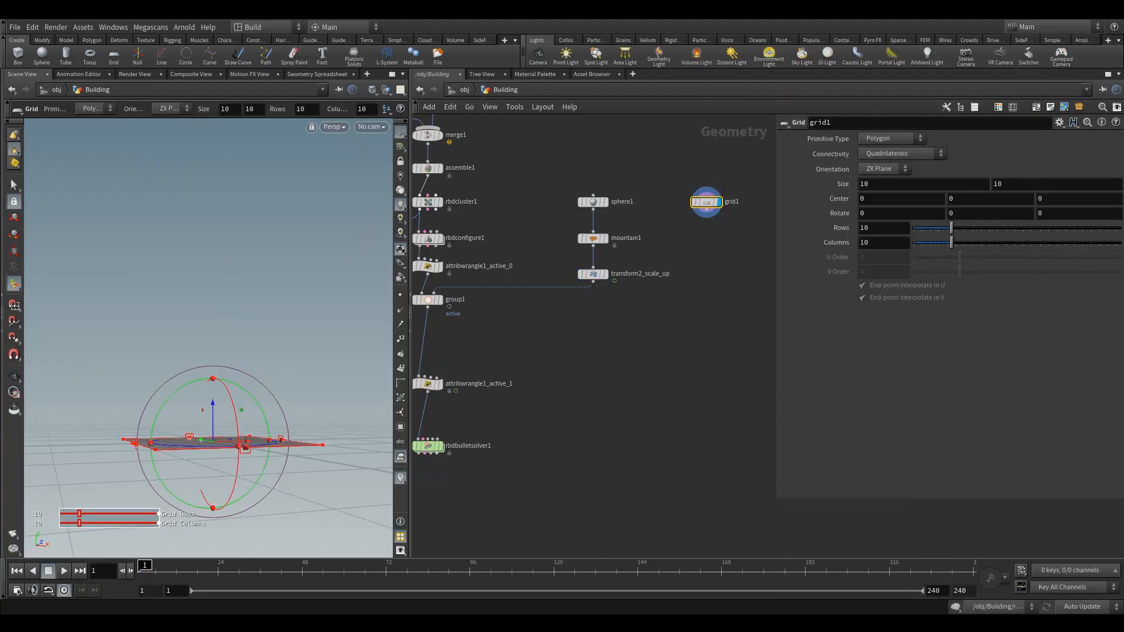
pyautogui.moveTo(845, 185); pyautogui.dragTo(993, 262, button='middle')
pyautogui.moveTo(949, 228); pyautogui.dragTo(1106, 257)
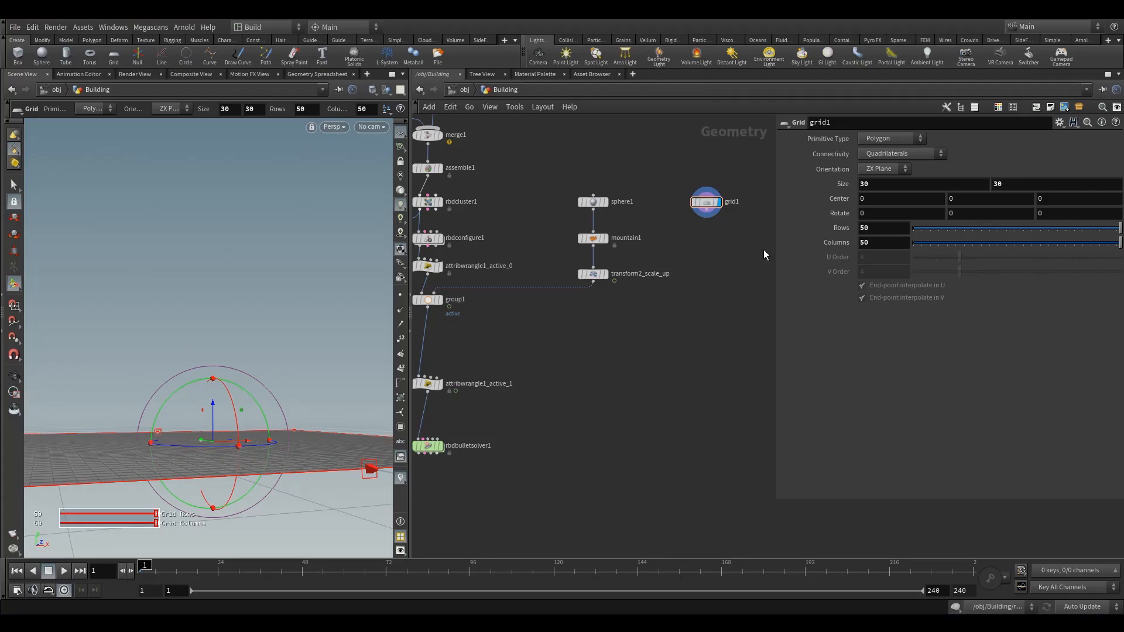
# Step: Add a Mountain node below grid1, connect it to the grid and display its result
pyautogui.press('Tab')
pyautogui.write('mo')
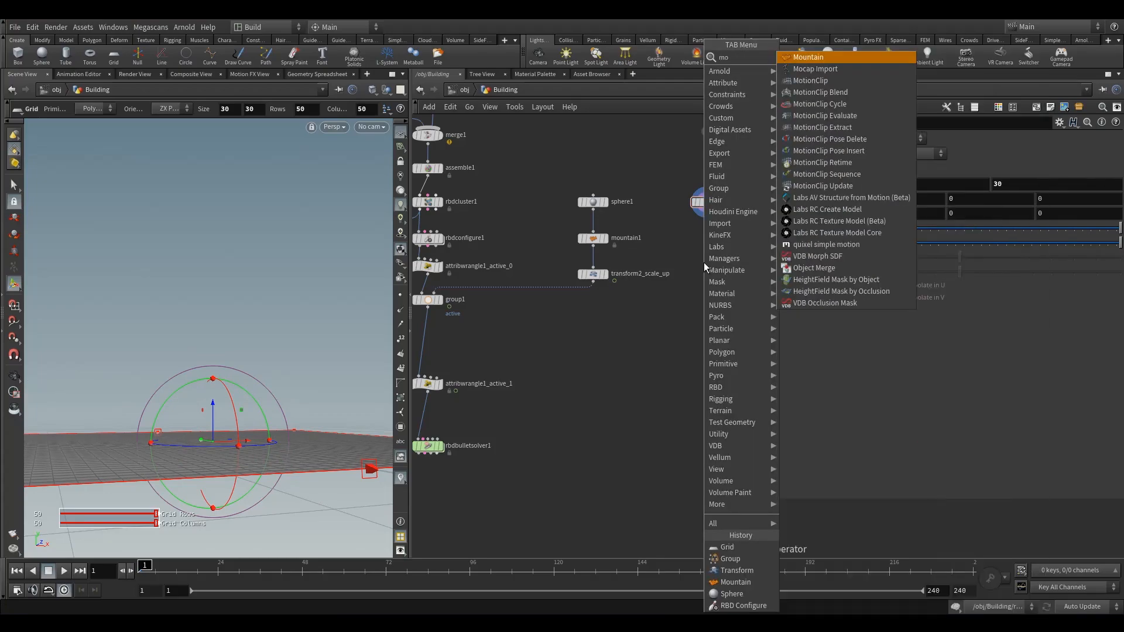
pyautogui.click(811, 57)
pyautogui.click(704, 257)
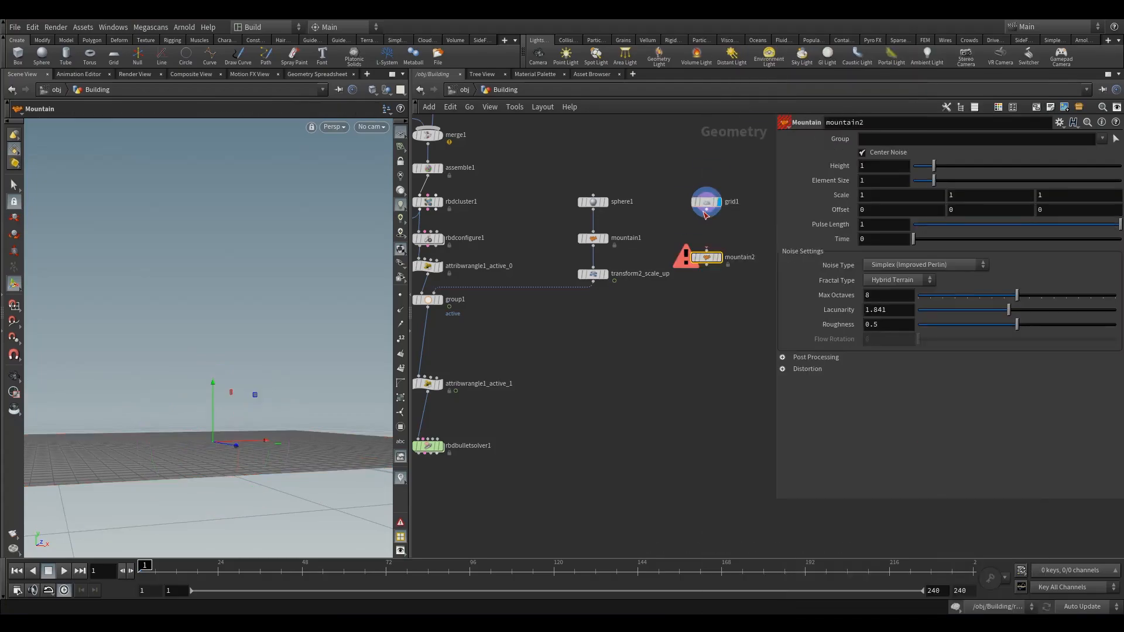
pyautogui.scroll(4, 705, 215)
pyautogui.moveTo(710, 208); pyautogui.dragTo(710, 293)
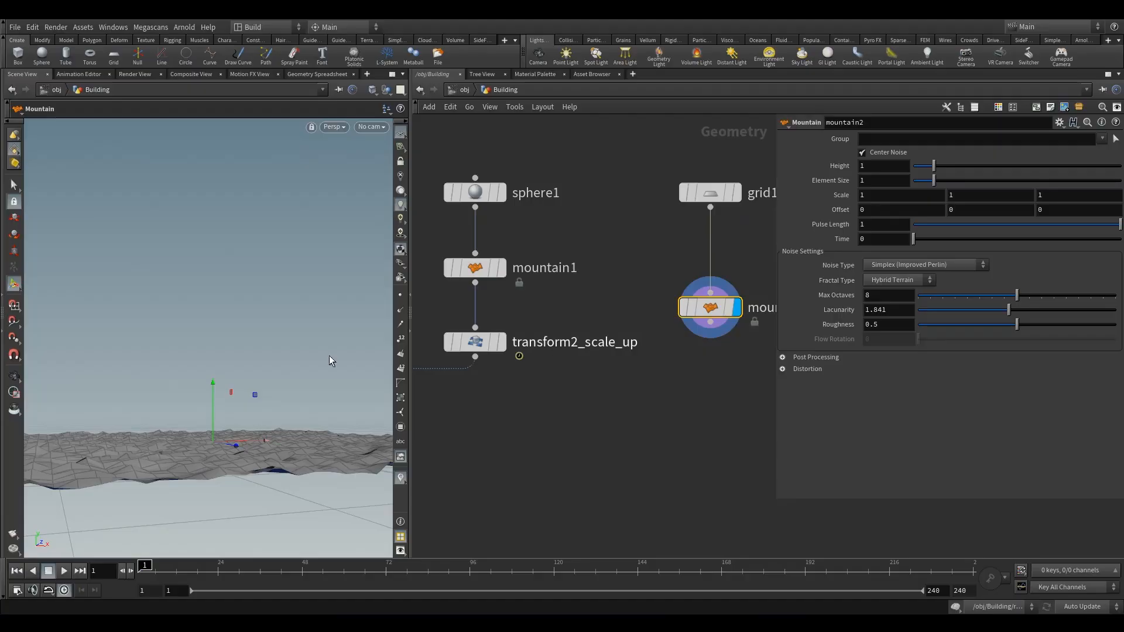
# Step: Set mountain2's Height to 2 and Element Size to 4, and align the node in line with mountain1
pyautogui.keyDown('alt'); pyautogui.moveTo(258, 353); pyautogui.dragTo(274, 379); pyautogui.keyUp('alt')
pyautogui.scroll(-3, 274, 380)
pyautogui.doubleClick(879, 164)
pyautogui.doubleClick(880, 182)
pyautogui.press('Return')
pyautogui.moveTo(227, 406)
pyautogui.keyDown('alt'); pyautogui.mouseDown()
pyautogui.moveTo(236, 379)
pyautogui.moveTo(262, 361)
pyautogui.moveTo(275, 375)
pyautogui.moveTo(299, 371)
pyautogui.moveTo(201, 410)
pyautogui.moveTo(218, 417)
pyautogui.mouseUp(); pyautogui.keyUp('alt')
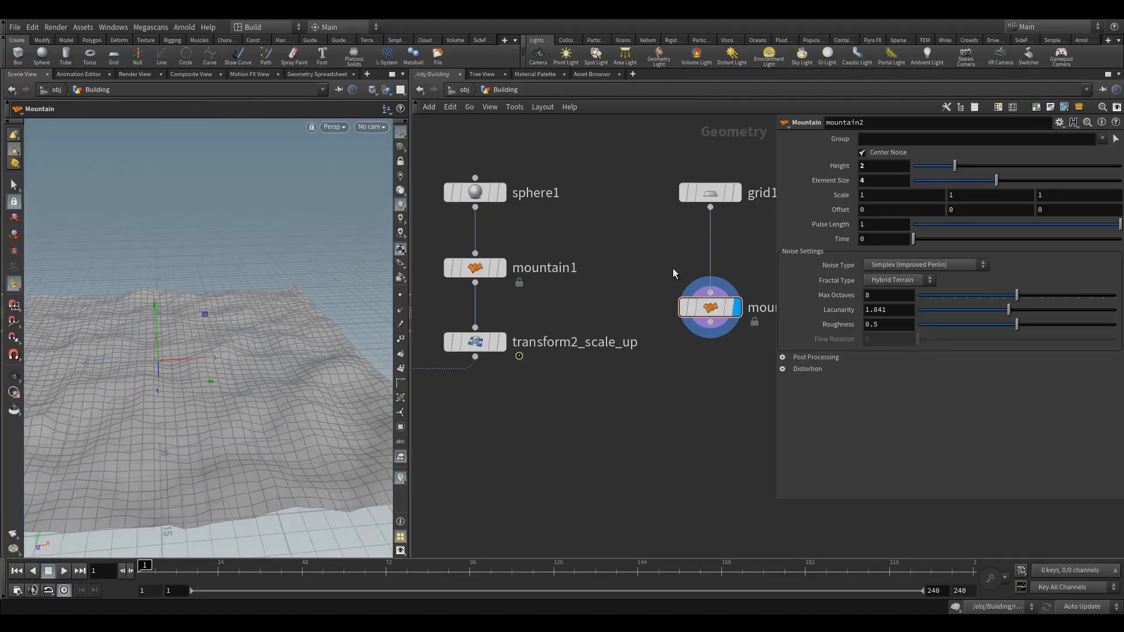
pyautogui.moveTo(722, 310); pyautogui.dragTo(722, 277)
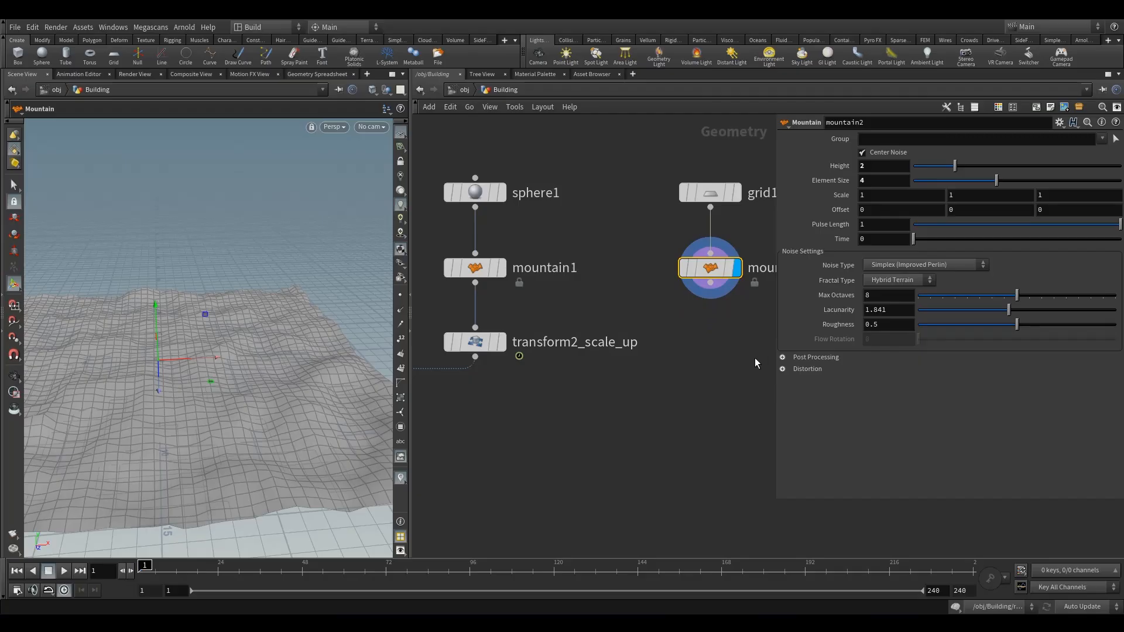
# Step: Add a Transform node below mountain2 and connect it to mountain2's output
pyautogui.moveTo(719, 343); pyautogui.dragTo(674, 343, button='middle')
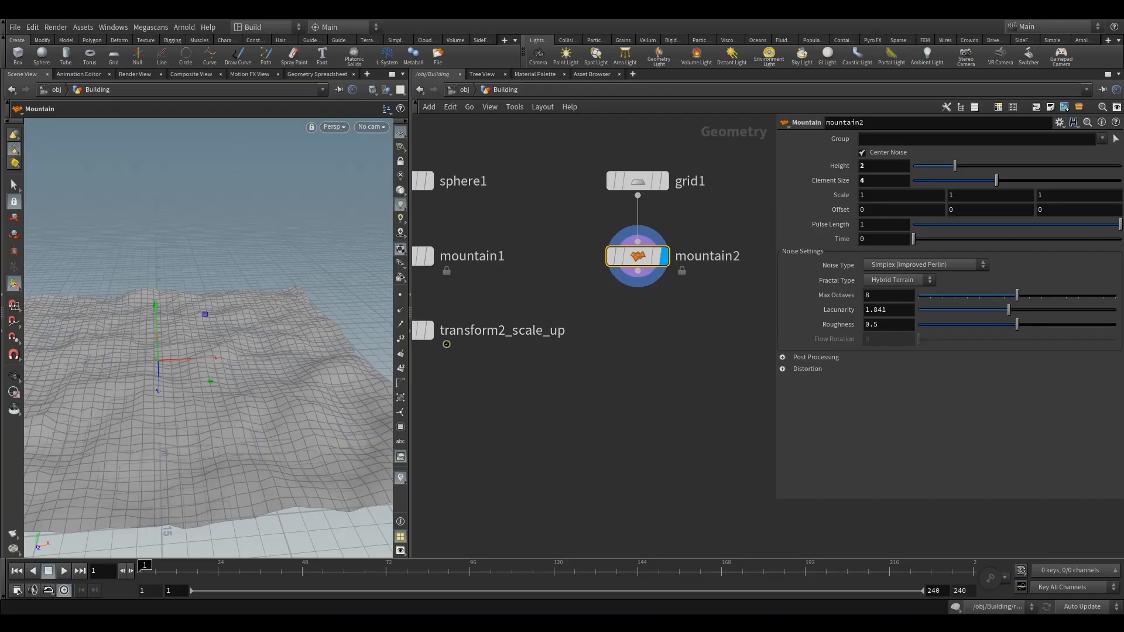
pyautogui.press('Tab')
pyautogui.write('tr')
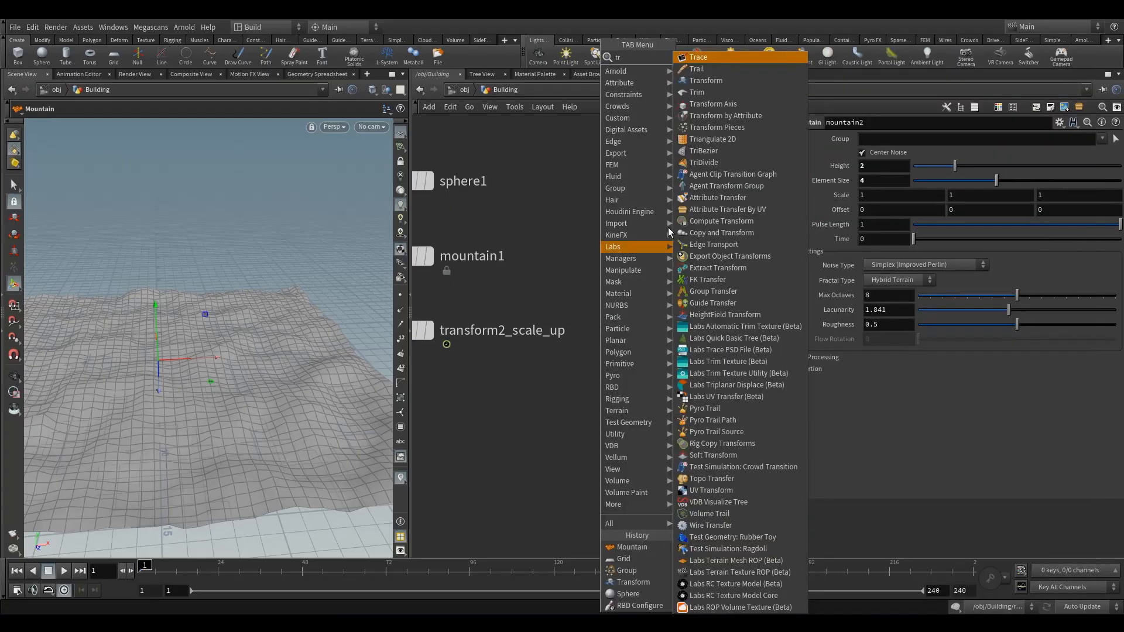
pyautogui.click(711, 79)
pyautogui.click(634, 335)
pyautogui.moveTo(637, 287); pyautogui.dragTo(634, 327)
# Step: Show attribwrangle1_active_0 as a template so the building appears together with the noisy grid
pyautogui.moveTo(544, 399); pyautogui.dragTo(612, 405, button='middle')
pyautogui.scroll(-5, 612, 405)
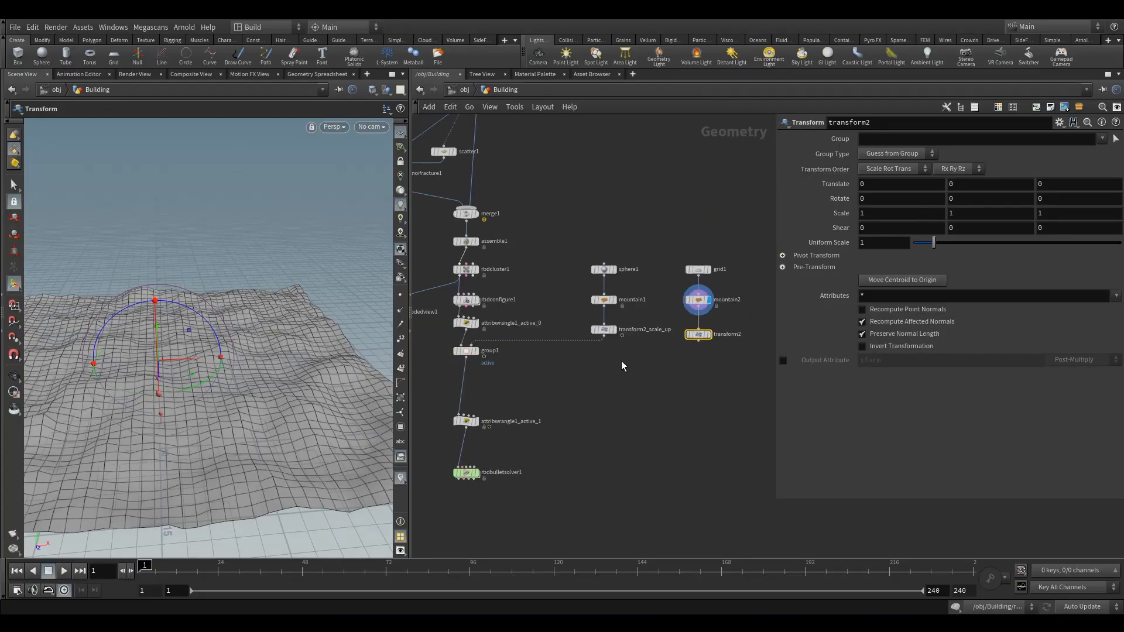
pyautogui.click(476, 335)
pyautogui.click(480, 338)
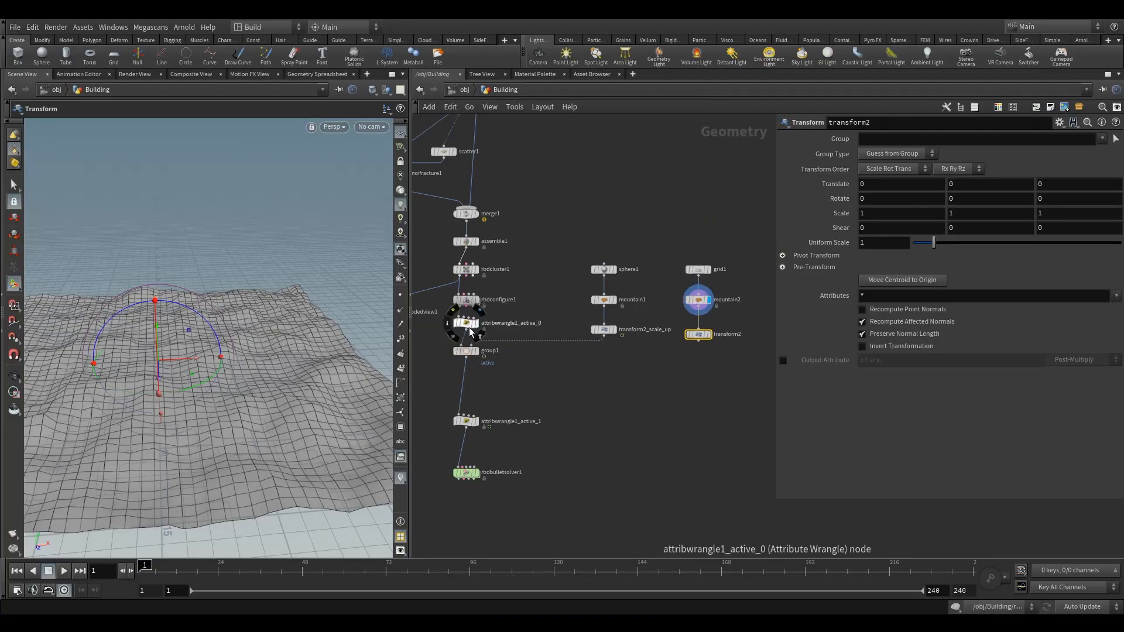
pyautogui.click(481, 338)
pyautogui.press('Escape')
pyautogui.moveTo(251, 364)
pyautogui.mouseDown()
pyautogui.moveTo(213, 342)
pyautogui.moveTo(247, 370)
pyautogui.mouseUp()
# Step: Raise the noisy grid by setting transform2's Y translation to 1, and display the transform's result
pyautogui.click(679, 332)
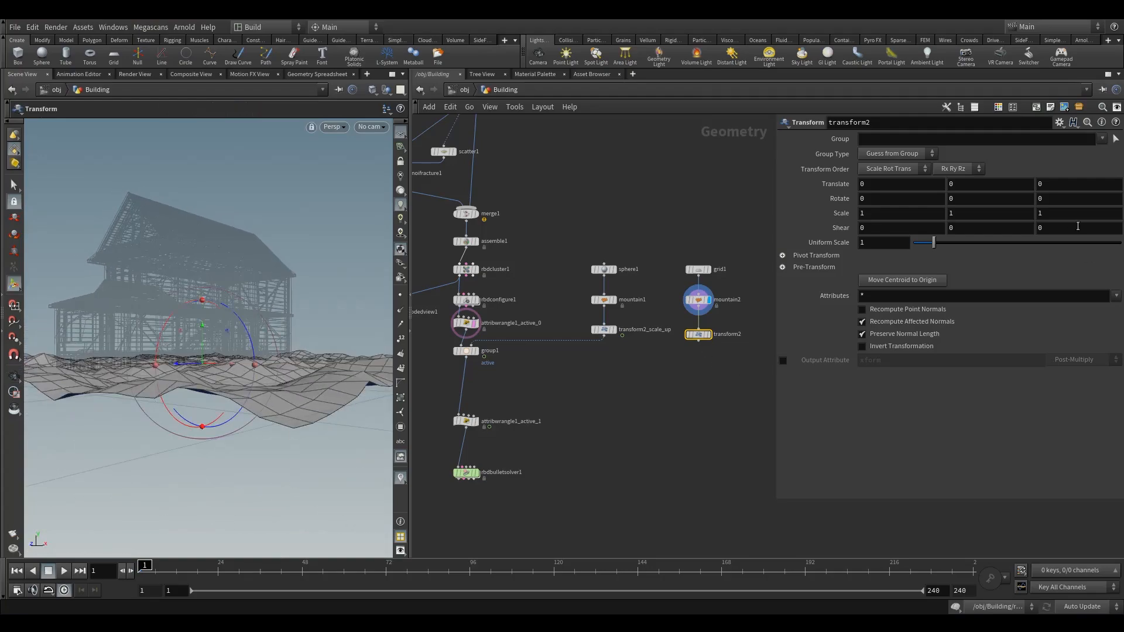
pyautogui.click(976, 189)
pyautogui.press('Return')
pyautogui.click(707, 334)
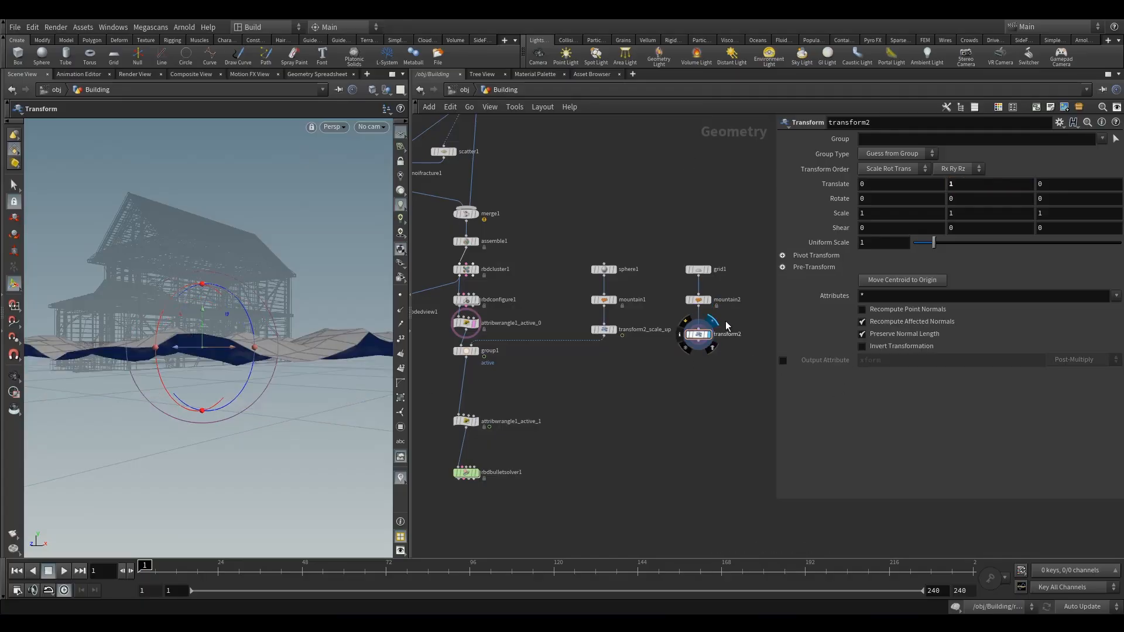
pyautogui.press('Escape')
pyautogui.moveTo(193, 328); pyautogui.dragTo(268, 371)
pyautogui.scroll(-6, 240, 374)
pyautogui.moveTo(268, 371); pyautogui.dragTo(476, 357, button='right')
pyautogui.press('Return')
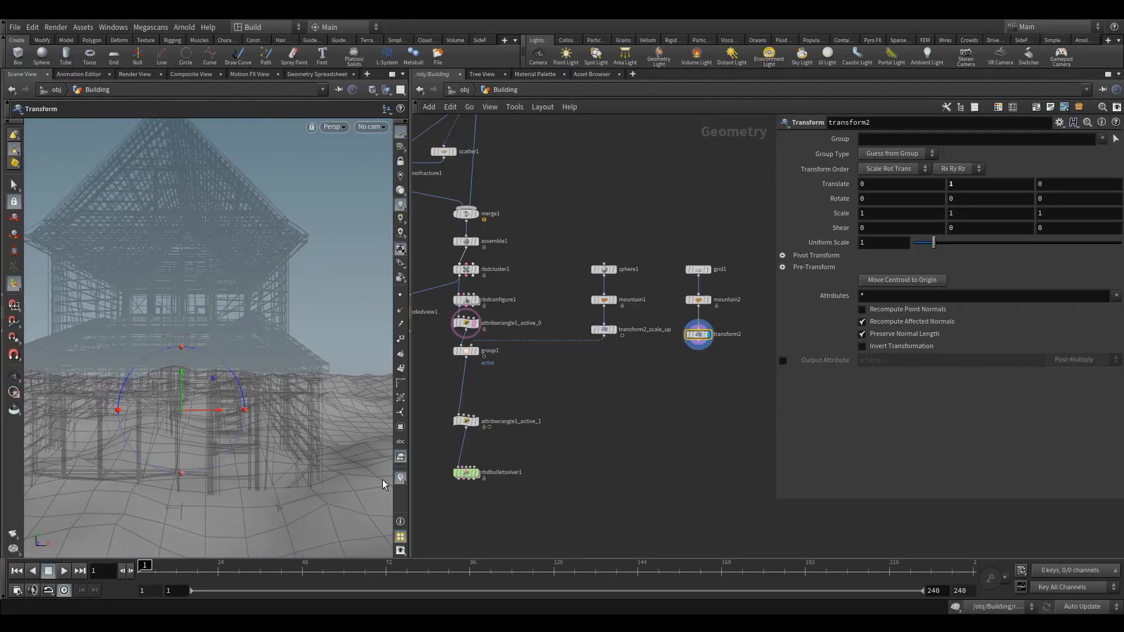
# Step: Add an Extrude Volume node below transform2 and connect it to the transform's output
pyautogui.moveTo(707, 371); pyautogui.dragTo(665, 340, button='middle')
pyautogui.press('Tab')
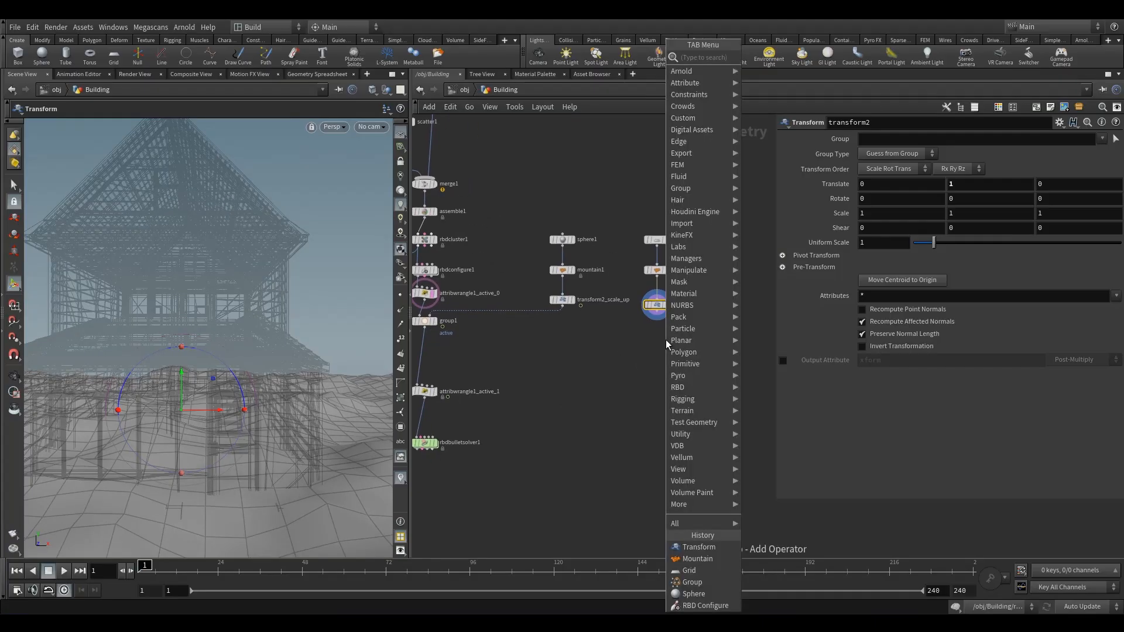
pyautogui.write('extr')
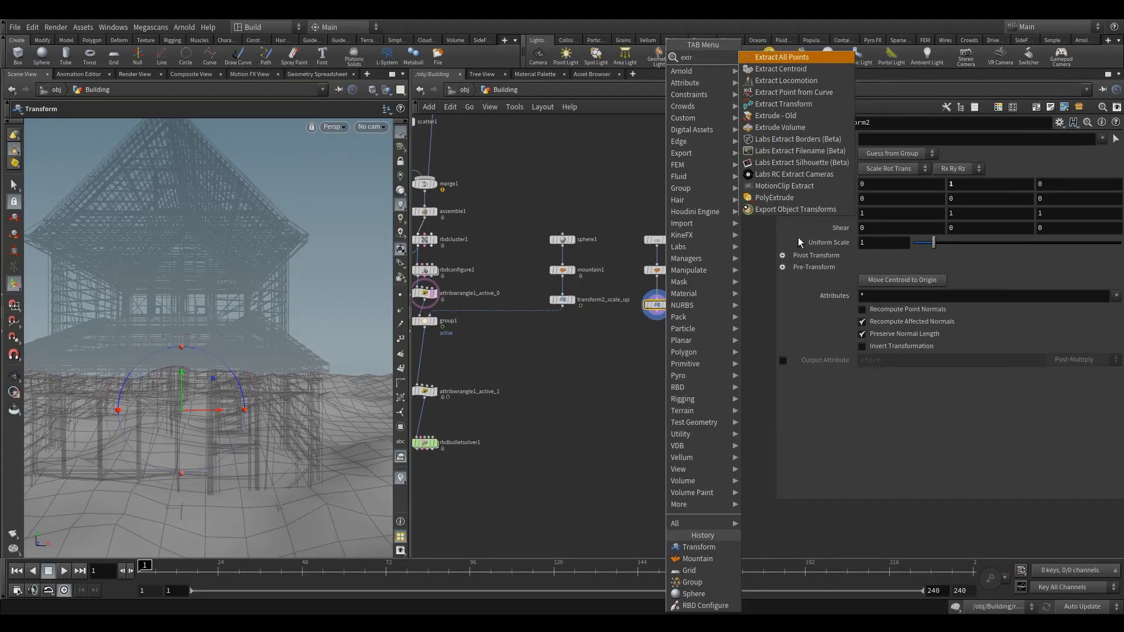
pyautogui.click(799, 129)
pyautogui.click(657, 354)
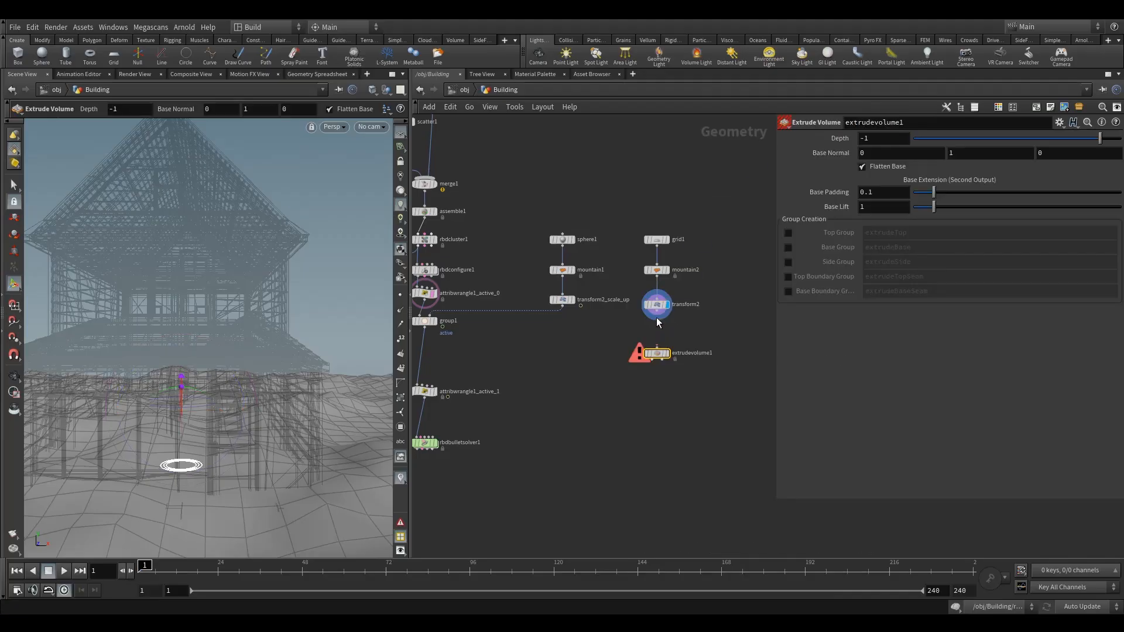
pyautogui.moveTo(657, 319); pyautogui.dragTo(661, 358)
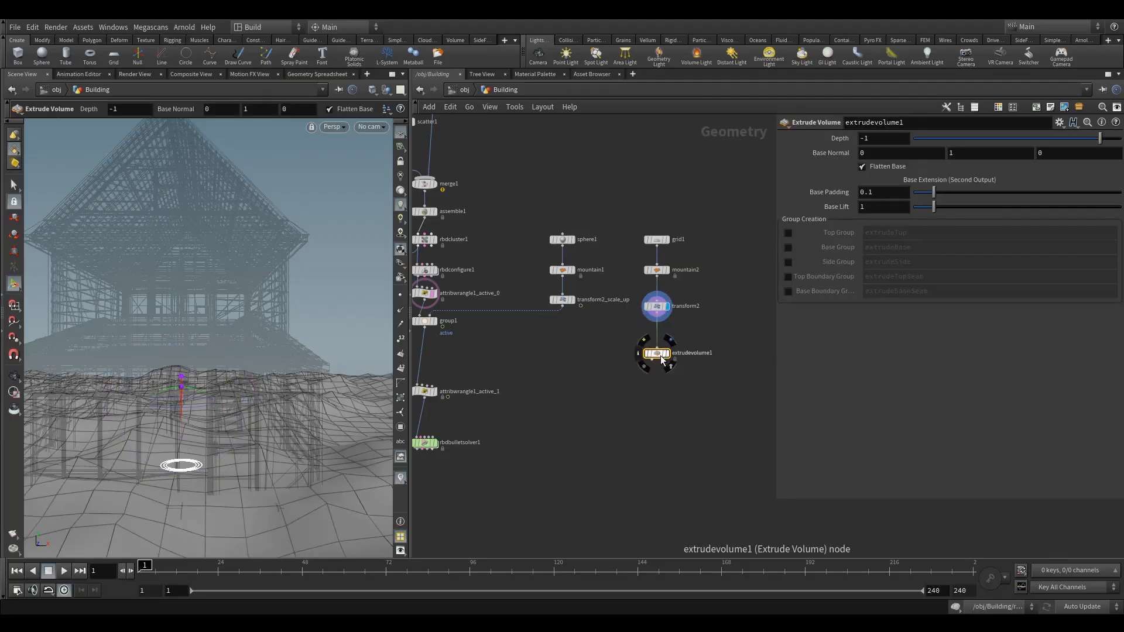
# Step: Rename the grid's transform2 node to transform2_move_up
pyautogui.doubleClick(702, 307)
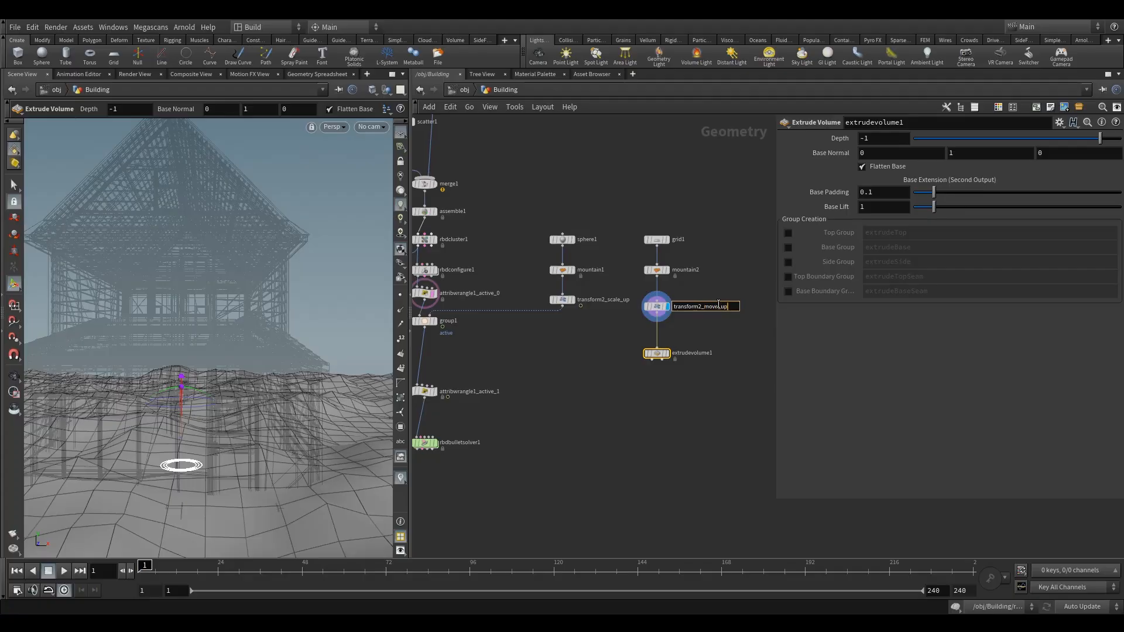
pyautogui.write('_move_up')
pyautogui.press('Return')
# Step: Display extrudevolume1 and inspect the thickened ground volume around the base of the building
pyautogui.moveTo(668, 347)
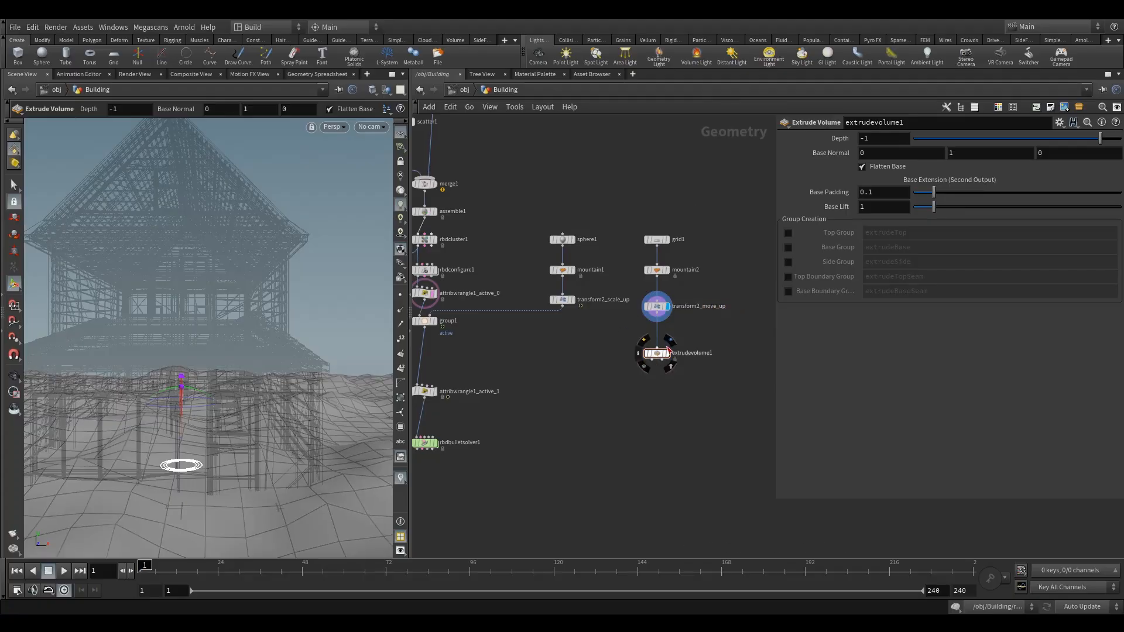
pyautogui.moveTo(668, 346); pyautogui.dragTo(764, 342)
pyautogui.moveTo(660, 310); pyautogui.dragTo(639, 364)
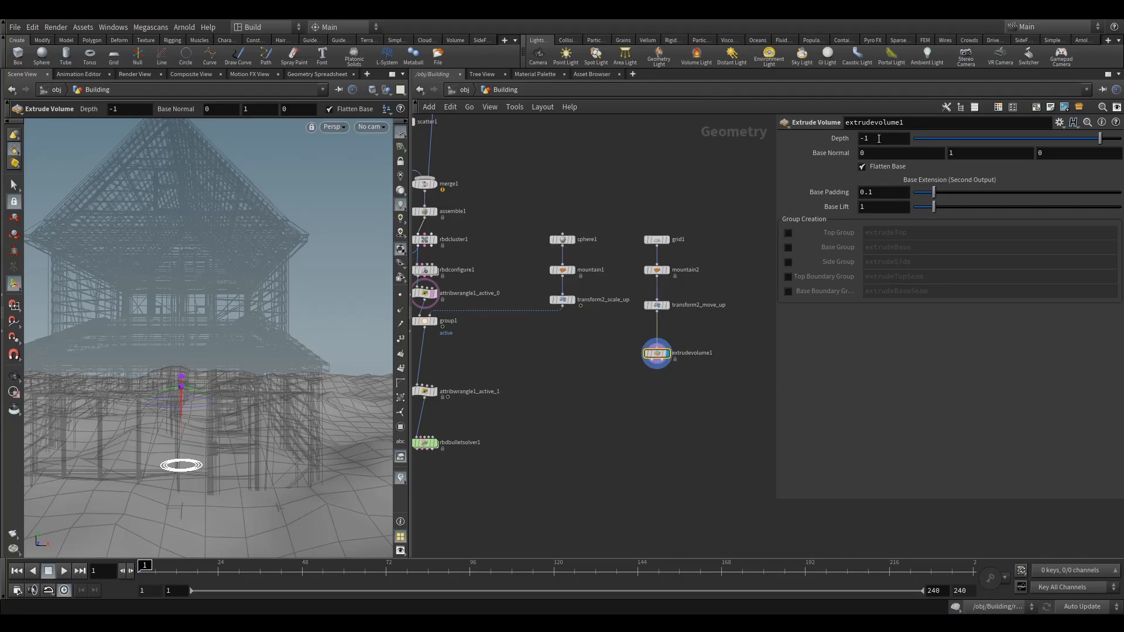
pyautogui.keyDown('alt'); pyautogui.moveTo(250, 418); pyautogui.dragTo(108, 462, button='right'); pyautogui.keyUp('alt')
pyautogui.keyDown('alt'); pyautogui.moveTo(108, 462); pyautogui.dragTo(221, 336); pyautogui.keyUp('alt')
pyautogui.keyDown('alt'); pyautogui.moveTo(221, 336); pyautogui.dragTo(206, 372, button='right'); pyautogui.keyUp('alt')
pyautogui.keyDown('alt'); pyautogui.moveTo(205, 371); pyautogui.dragTo(183, 362); pyautogui.keyUp('alt')
pyautogui.press('Return')
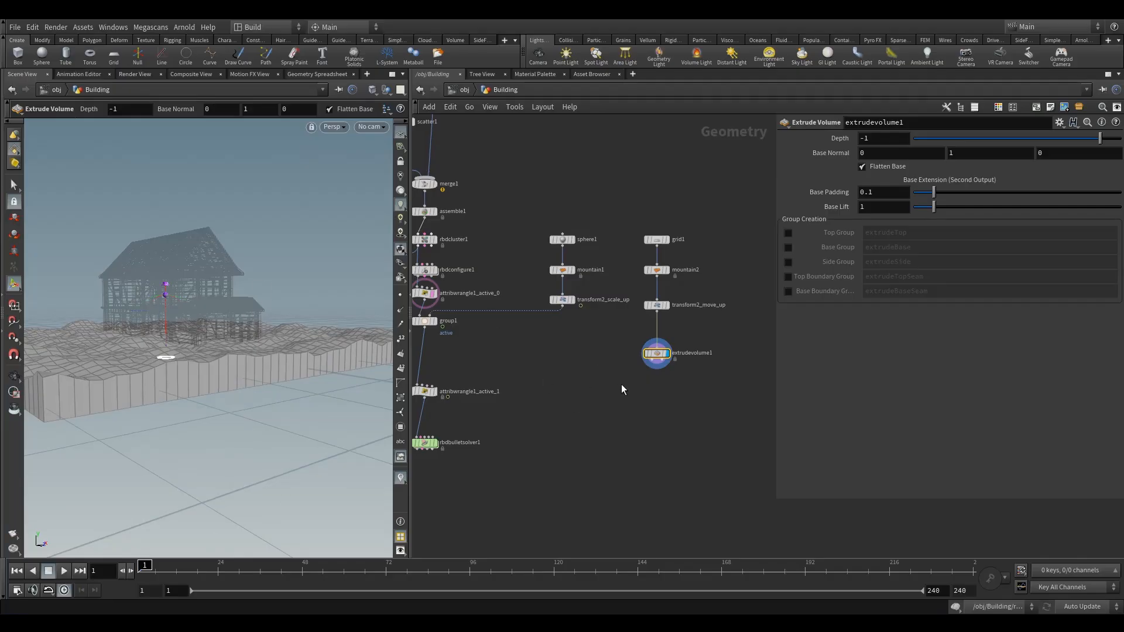
# Step: Turn off Flatten Base on extrudevolume1 to compare the underside, and turn it back on
pyautogui.keyDown('alt'); pyautogui.moveTo(288, 382); pyautogui.dragTo(283, 347); pyautogui.keyUp('alt')
pyautogui.click(898, 169)
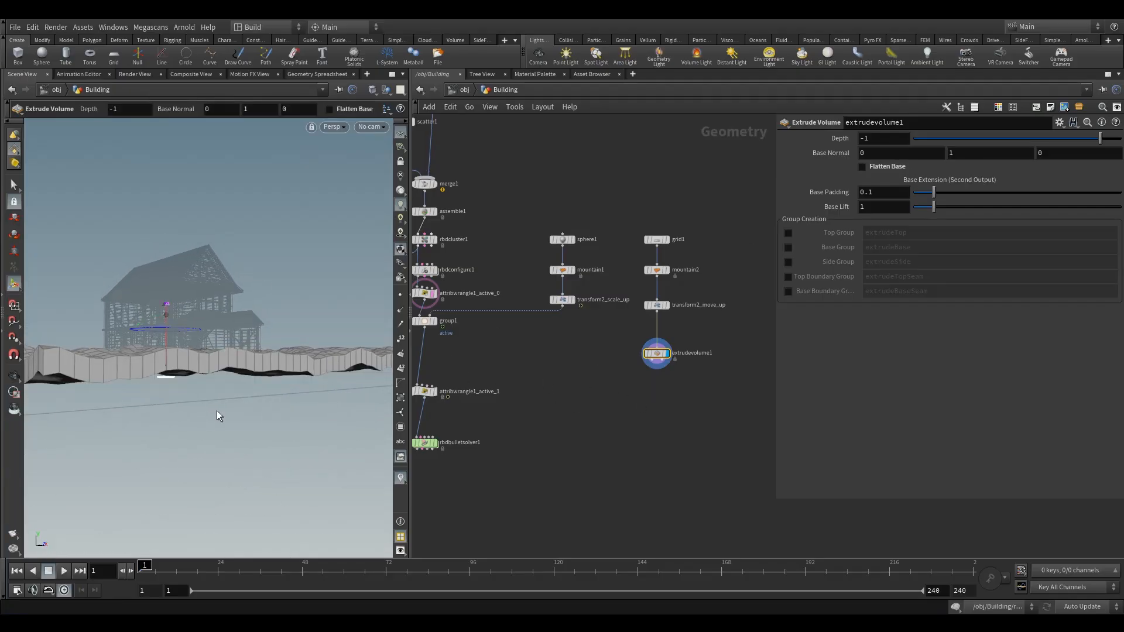
pyautogui.moveTo(210, 382)
pyautogui.keyDown('alt'); pyautogui.mouseDown()
pyautogui.moveTo(195, 364)
pyautogui.moveTo(199, 392)
pyautogui.mouseUp(); pyautogui.keyUp('alt')
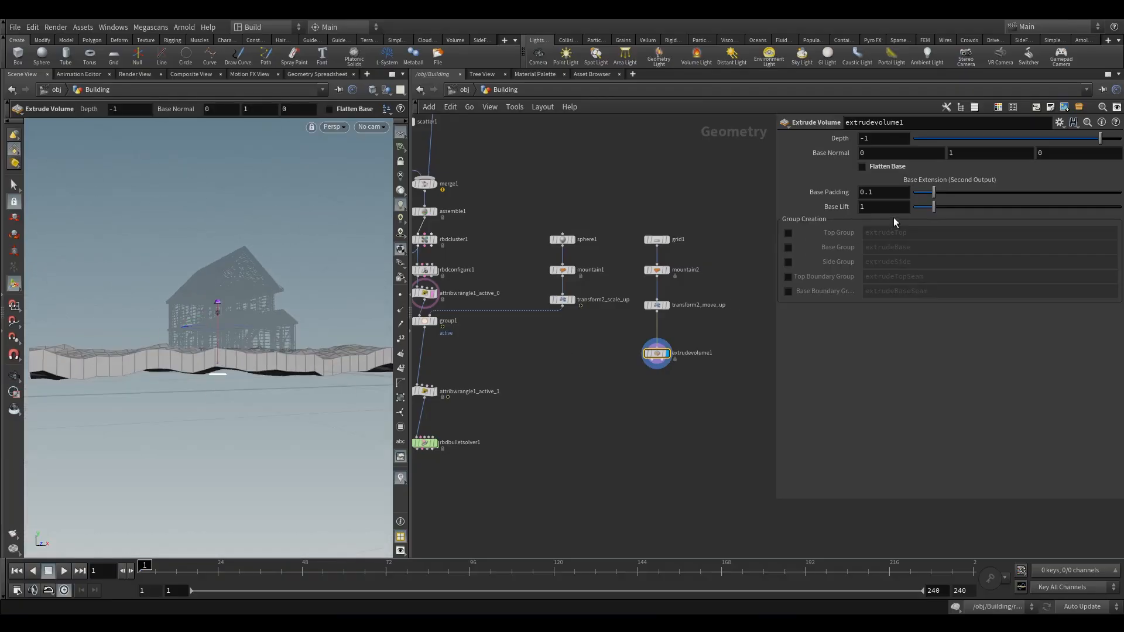
pyautogui.click(903, 167)
# Step: Insert a copy of group1 between group1 and attribwrangle1_active_1, with extrudevolume1 as its bounding object
pyautogui.moveTo(619, 358); pyautogui.dragTo(715, 374, button='middle')
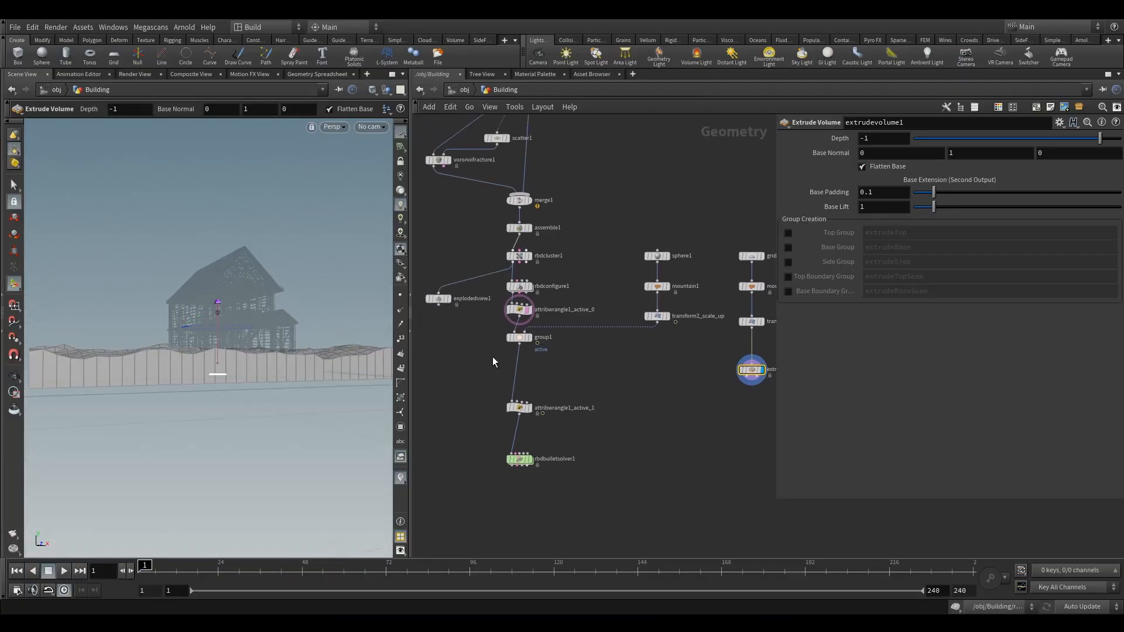
pyautogui.click(519, 338)
pyautogui.keyDown('alt'); pyautogui.moveTo(520, 338); pyautogui.dragTo(514, 374); pyautogui.keyUp('alt')
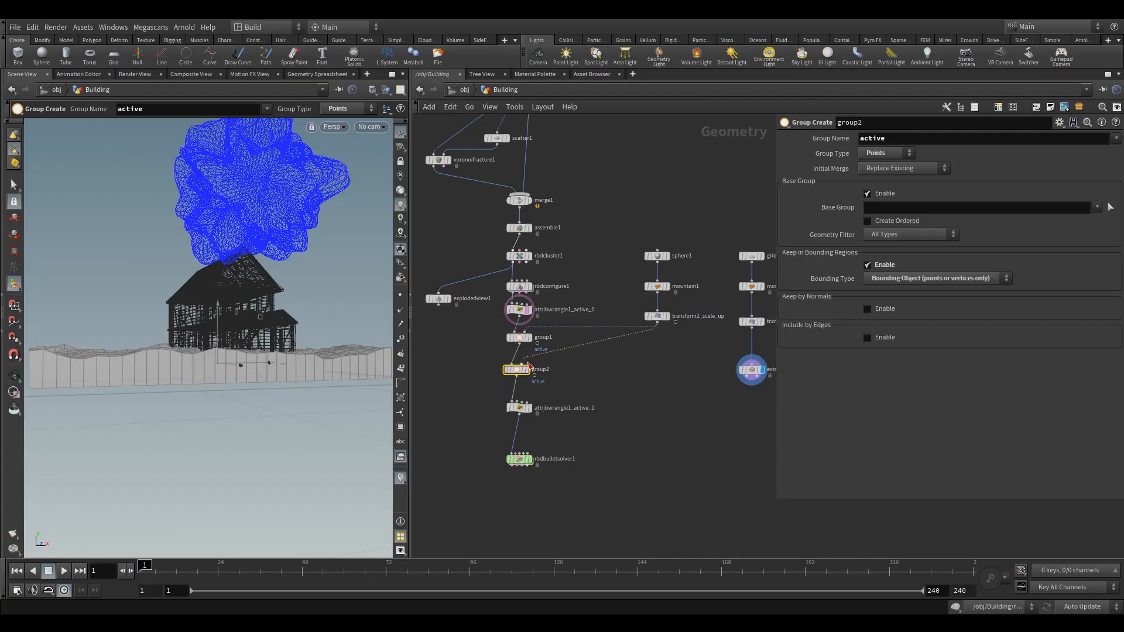
pyautogui.moveTo(599, 340); pyautogui.dragTo(744, 382)
pyautogui.moveTo(524, 371); pyautogui.dragTo(523, 376)
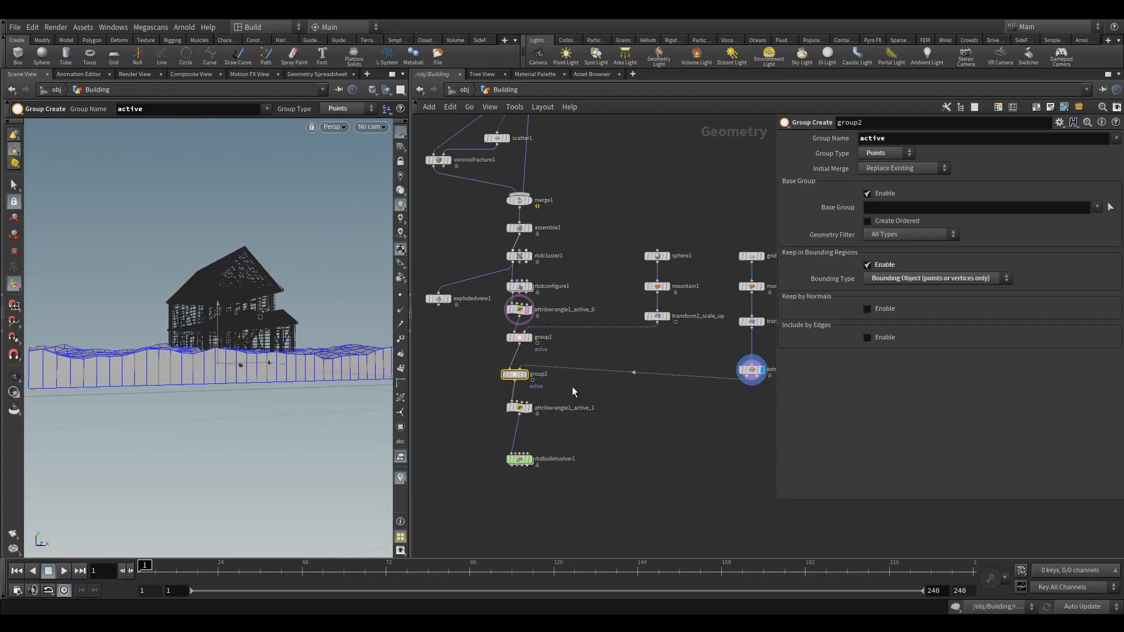
# Step: Set group2's Initial Merge to Subtract from Existing for the active group, and select extrudevolume1
pyautogui.click(905, 170)
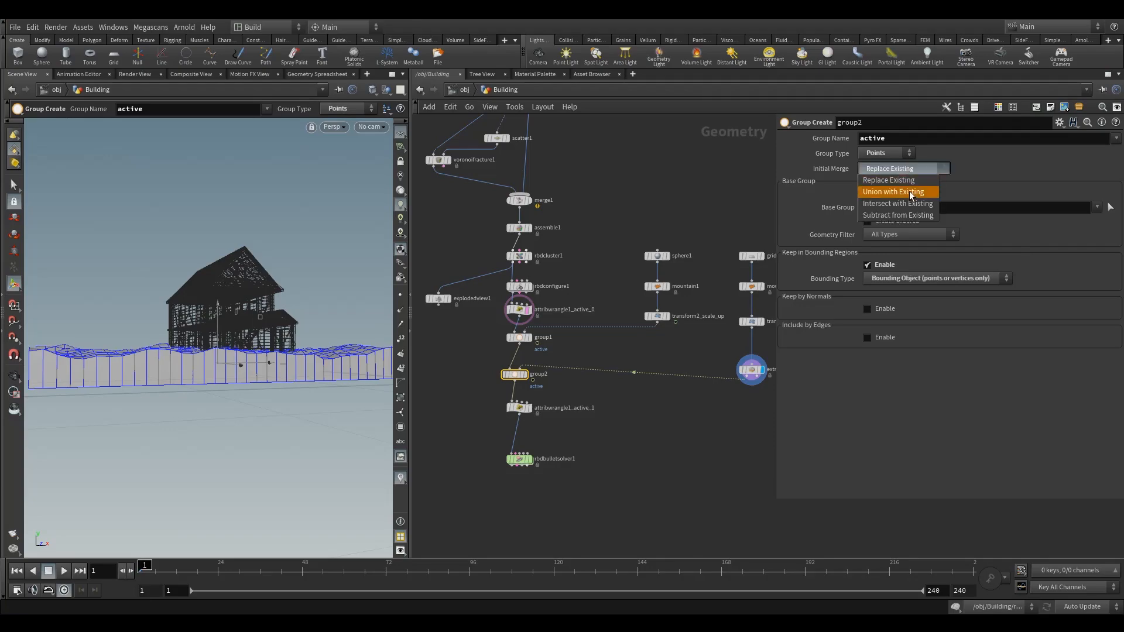
pyautogui.click(901, 217)
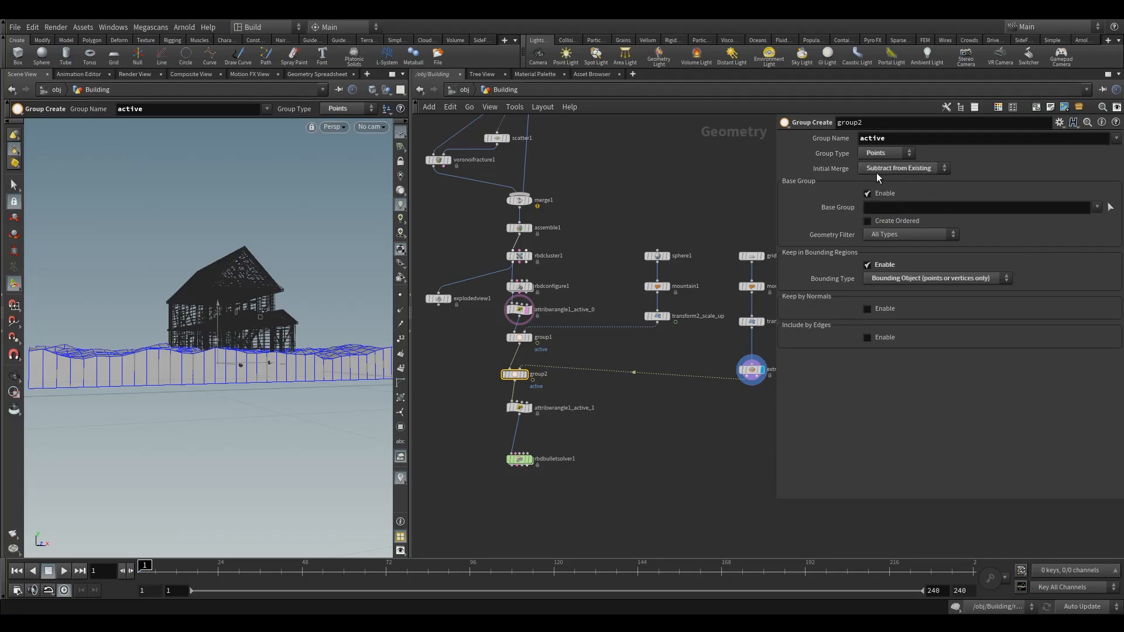
pyautogui.click(894, 140)
pyautogui.click(912, 141)
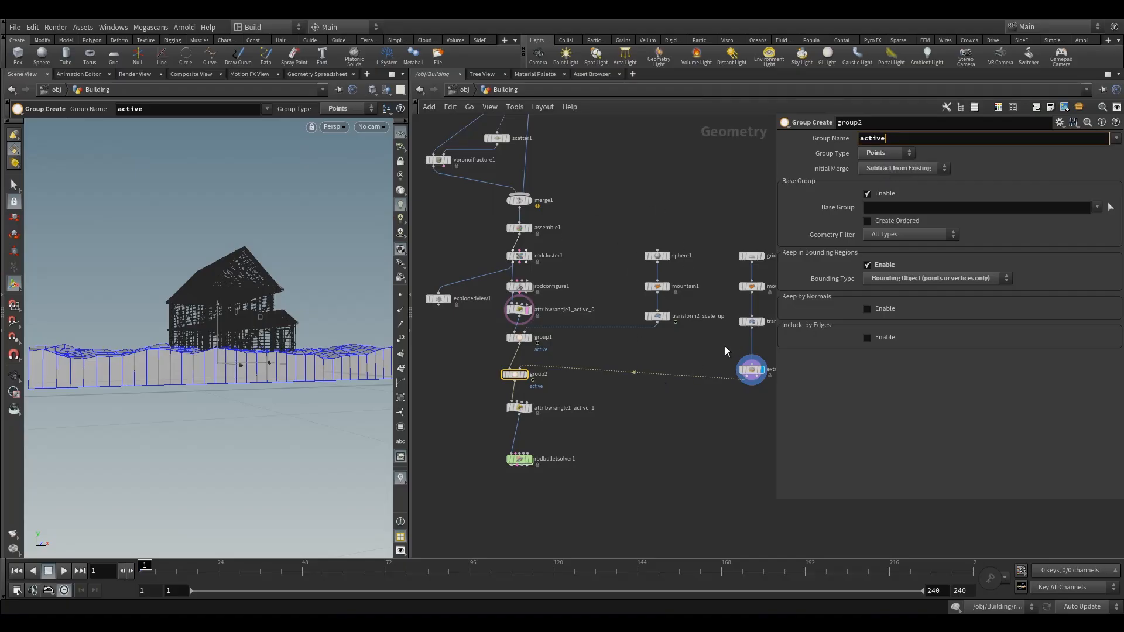
pyautogui.moveTo(715, 352); pyautogui.dragTo(755, 378)
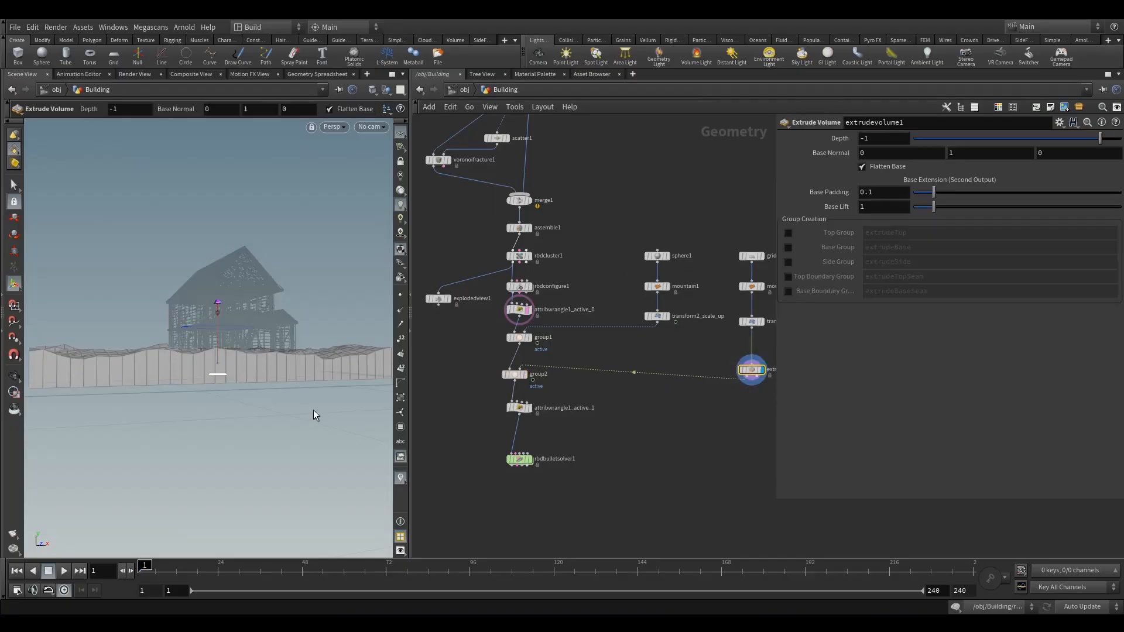
# Step: Straighten group2 in the node chain, display it to check its bounding object, and display attribwrangle1_active_1
pyautogui.moveTo(479, 370); pyautogui.dragTo(519, 408)
pyautogui.click(525, 360)
pyautogui.click(516, 374)
pyautogui.moveTo(522, 374); pyautogui.dragTo(527, 374)
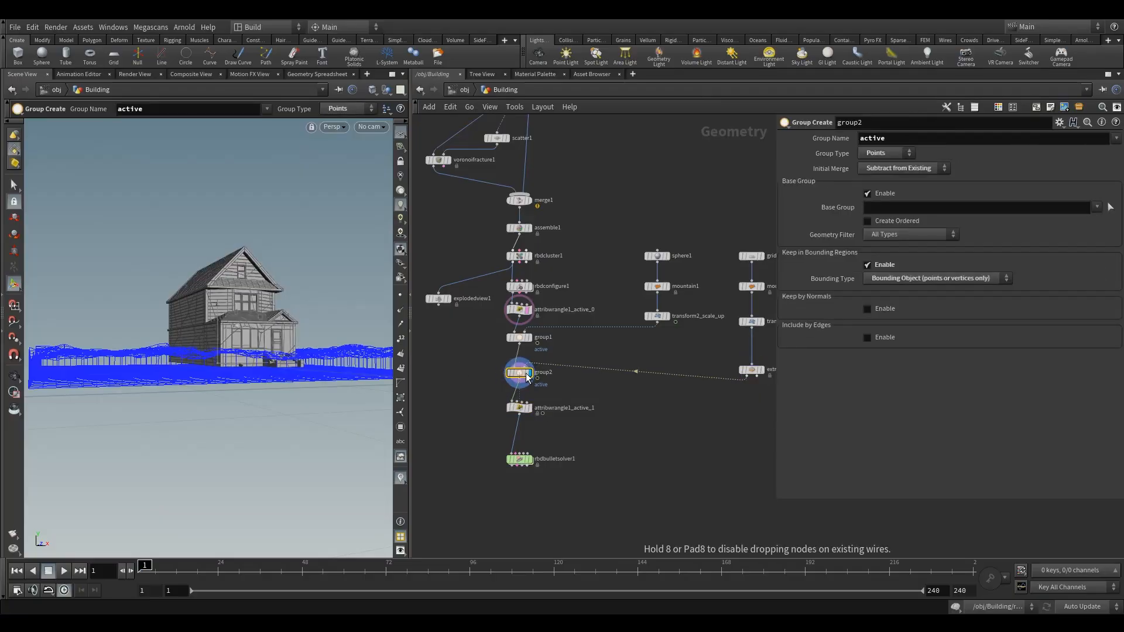
pyautogui.click(519, 408)
pyautogui.scroll(4, 517, 423)
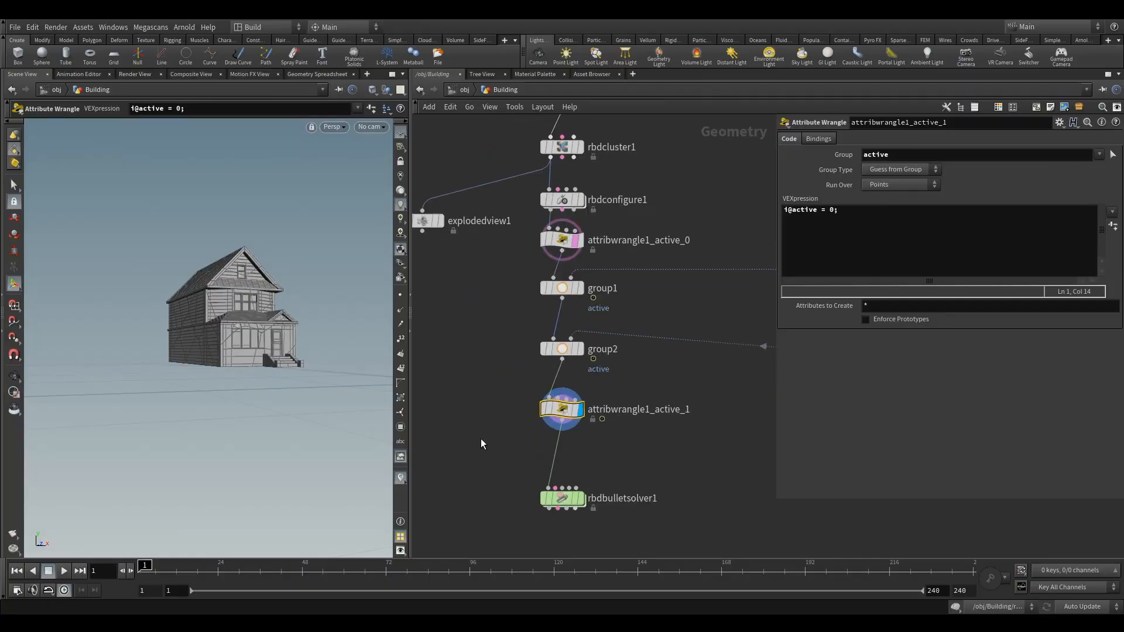
# Step: Add a Color node branching off attribwrangle1_active_1 and display it
pyautogui.press('Tab')
pyautogui.write('col')
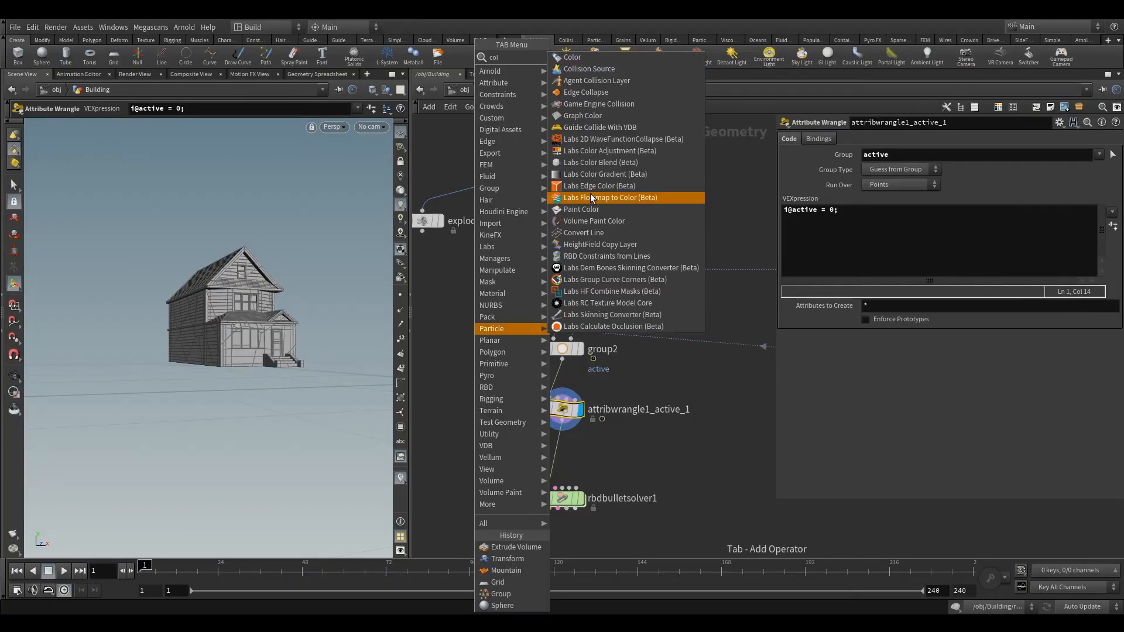
pyautogui.click(591, 60)
pyautogui.click(490, 455)
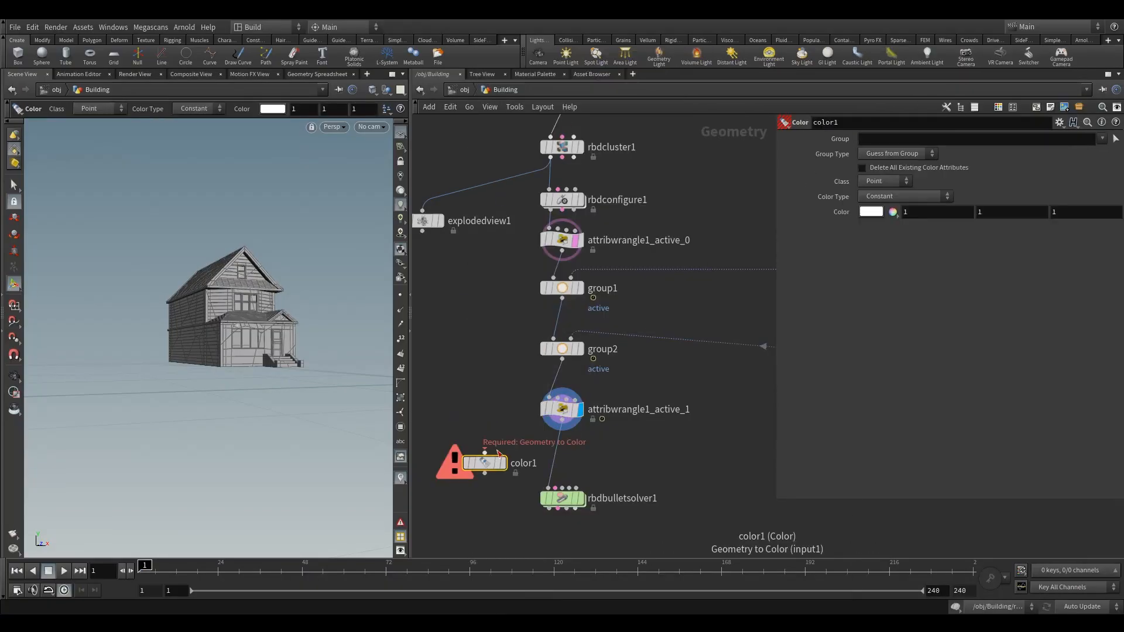
pyautogui.moveTo(490, 454); pyautogui.dragTo(562, 421)
pyautogui.click(513, 451)
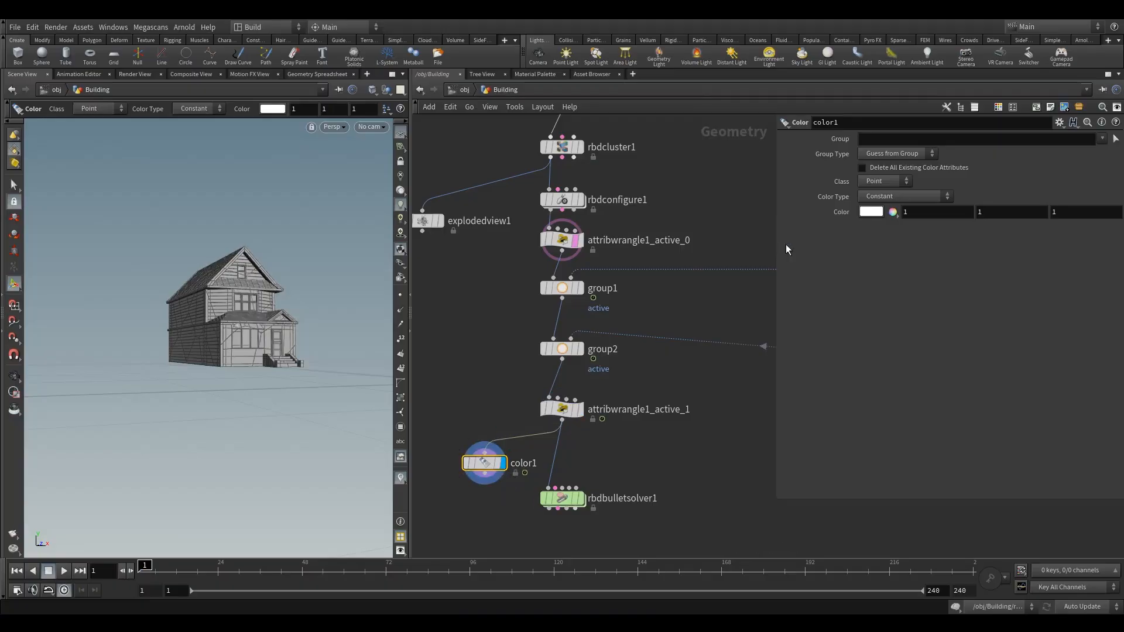
pyautogui.click(870, 211)
pyautogui.click(823, 132)
pyautogui.click(1031, 91)
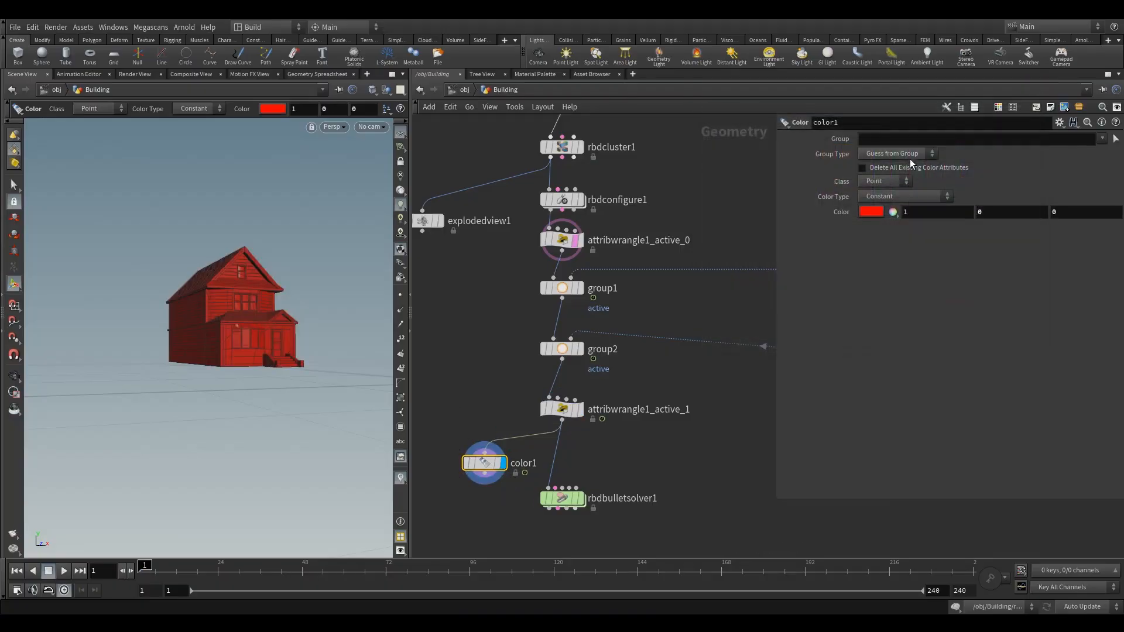
pyautogui.click(996, 143)
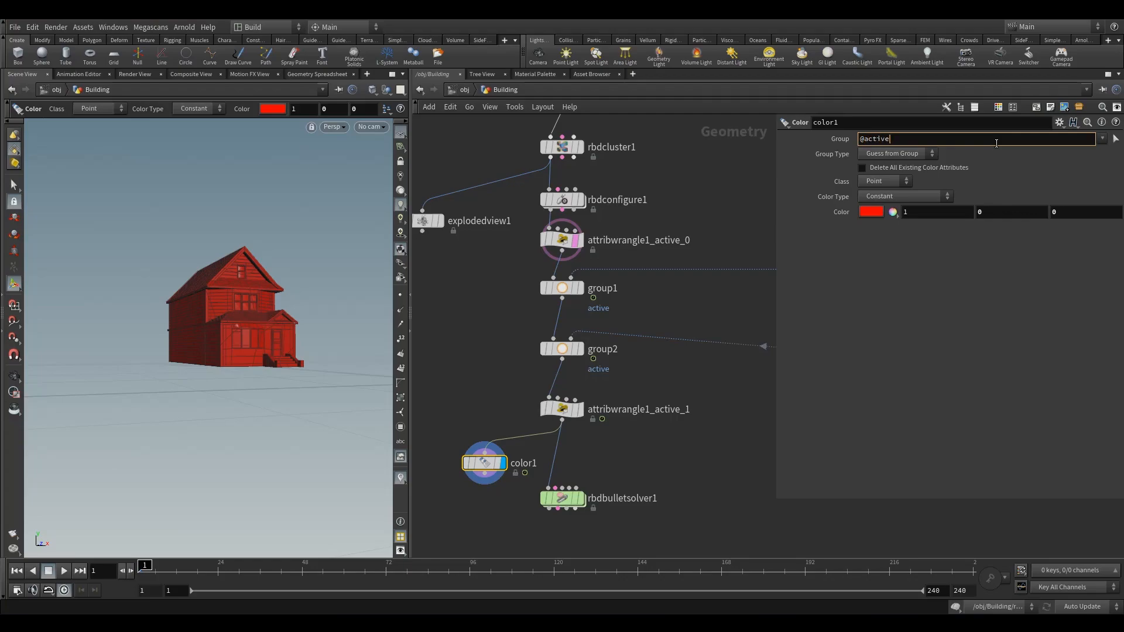
pyautogui.write('@active=1')
pyautogui.press('Return')
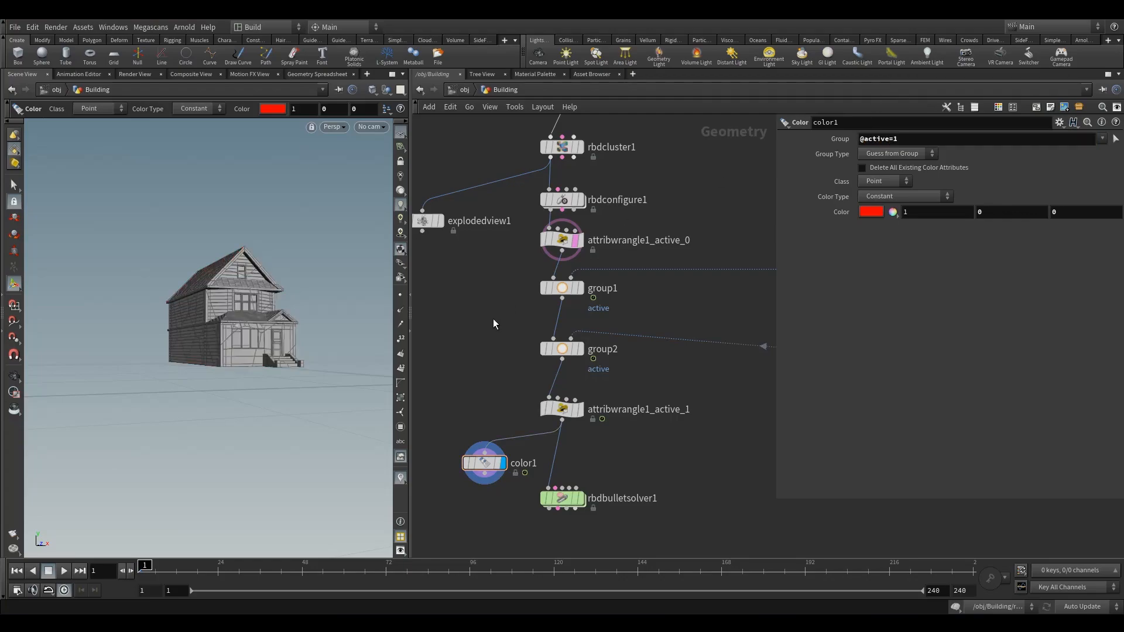
pyautogui.moveTo(147, 563)
pyautogui.mouseDown()
pyautogui.moveTo(307, 565)
pyautogui.moveTo(156, 566)
pyautogui.mouseUp()
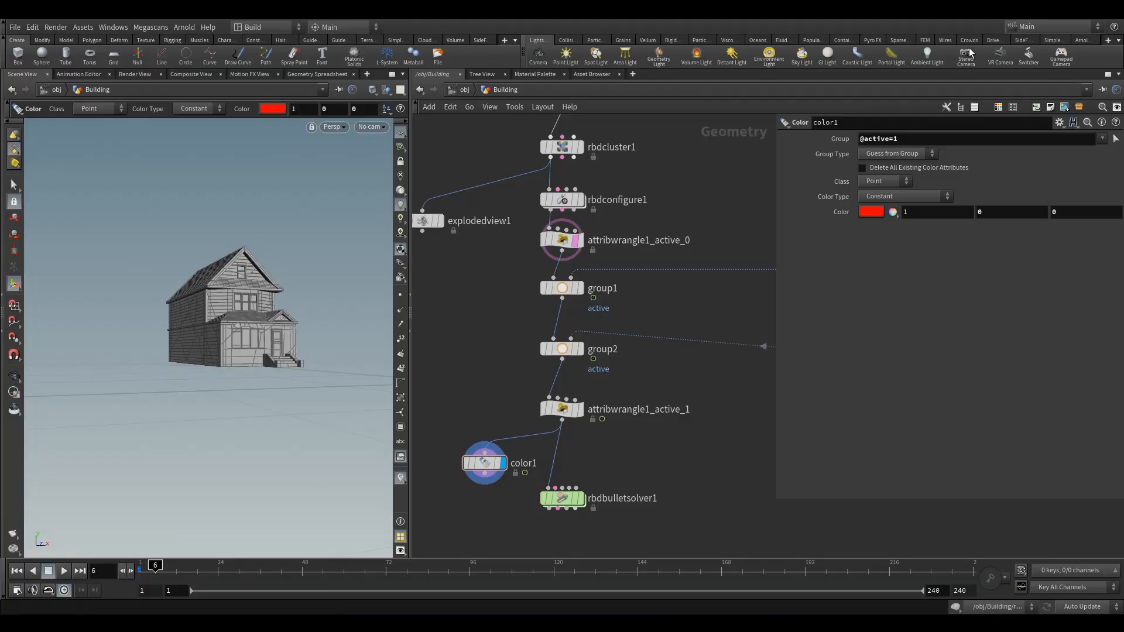
pyautogui.click(897, 156)
pyautogui.click(892, 193)
pyautogui.click(888, 138)
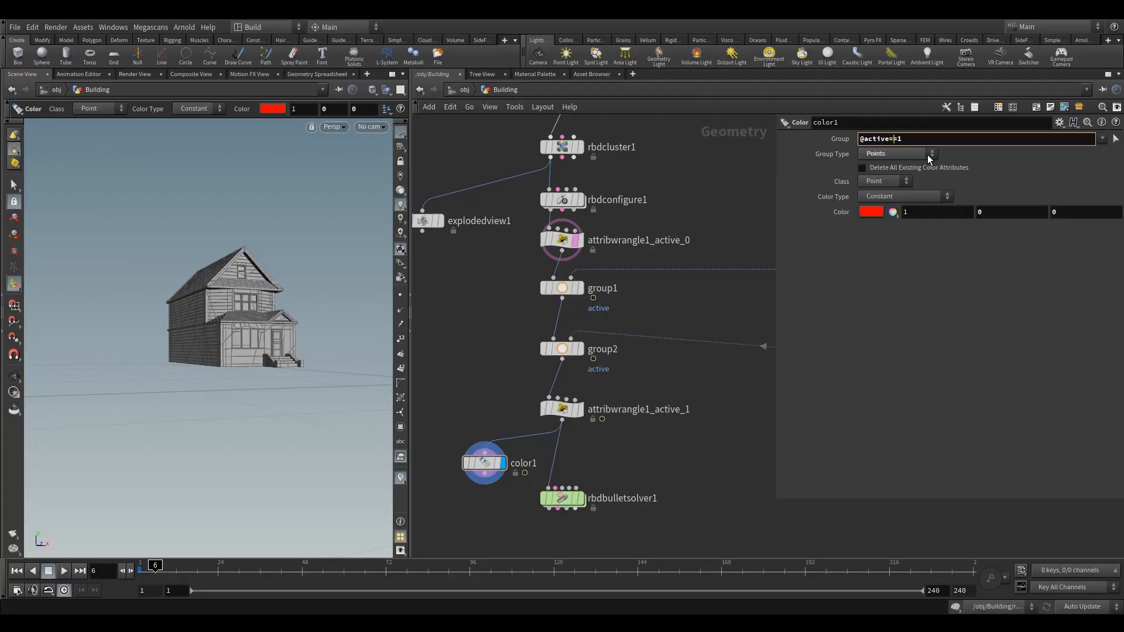
pyautogui.press('Return')
# Step: Scrub to frame 52 and examine the building from several angles for red active pieces
pyautogui.moveTo(189, 571); pyautogui.dragTo(316, 571)
pyautogui.moveTo(253, 301); pyautogui.dragTo(284, 315)
pyautogui.moveTo(256, 314); pyautogui.dragTo(353, 306, button='right')
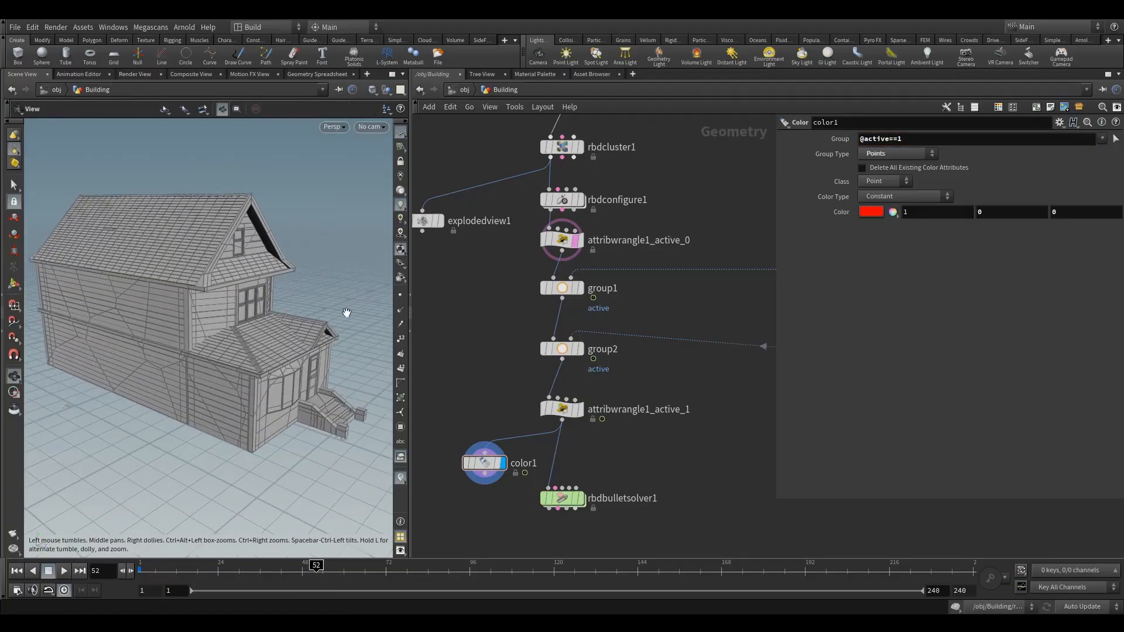
pyautogui.keyDown('alt'); pyautogui.moveTo(327, 368); pyautogui.dragTo(275, 329); pyautogui.keyUp('alt')
pyautogui.moveTo(448, 403); pyautogui.dragTo(517, 481)
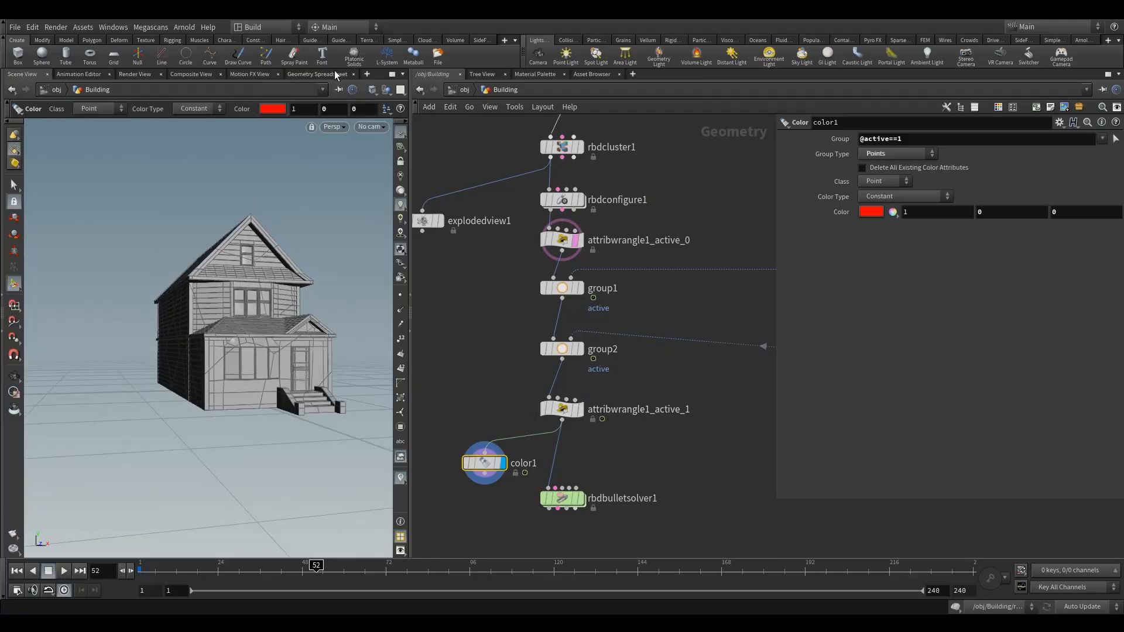
# Step: Sort color1's point attributes by active in the geometry spreadsheet, examine the values, and return to the 3D view
pyautogui.click(319, 75)
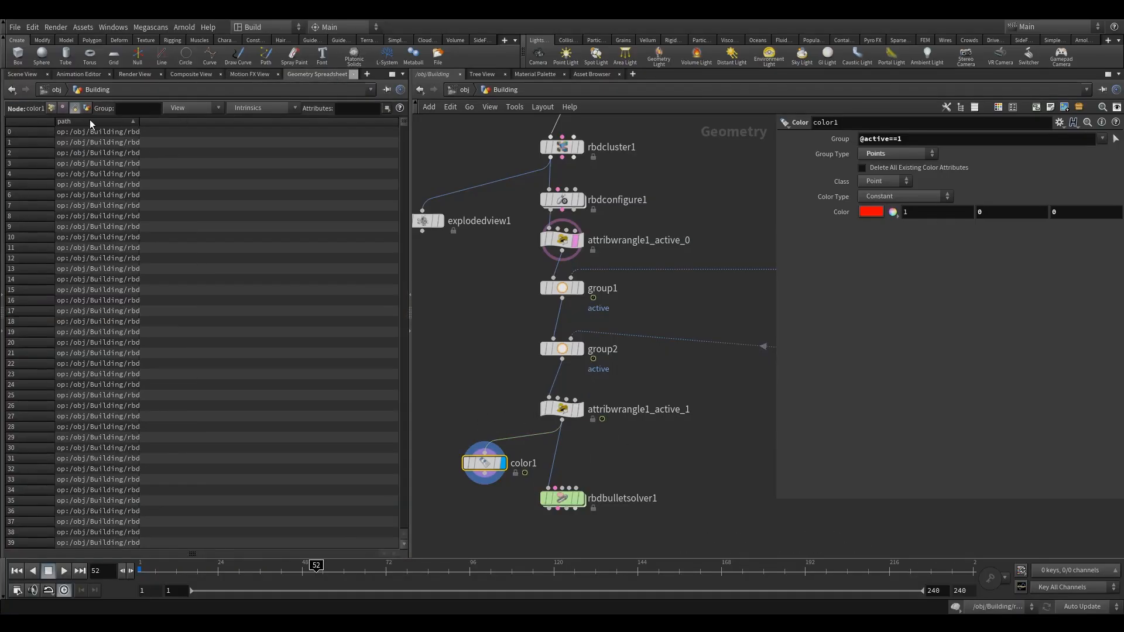
pyautogui.click(52, 108)
pyautogui.click(277, 122)
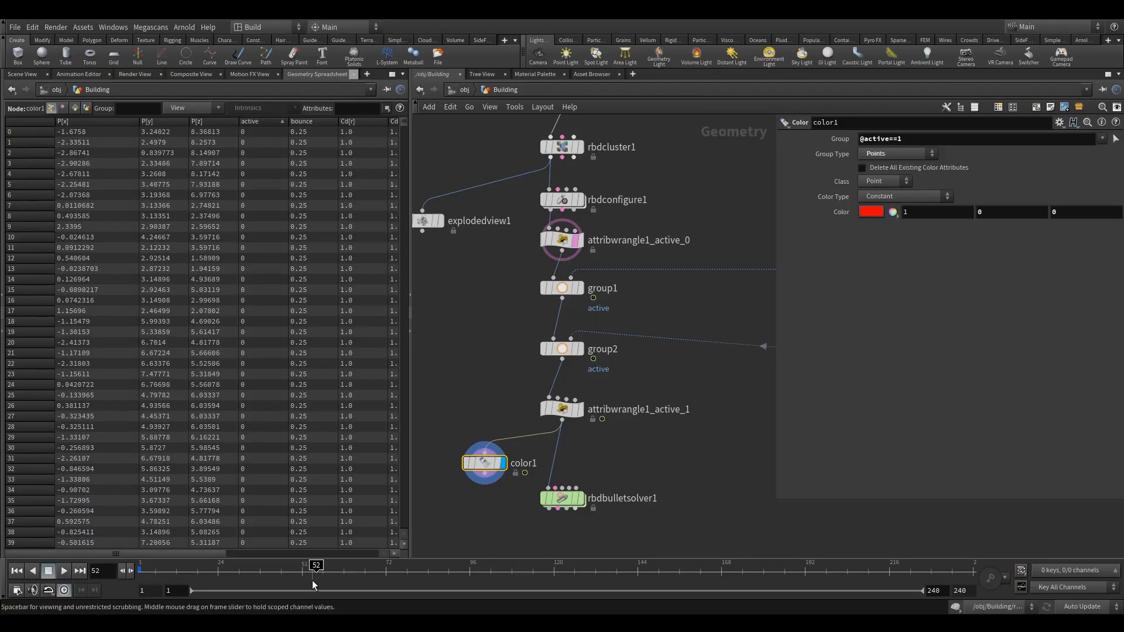
pyautogui.click(271, 123)
pyautogui.click(270, 123)
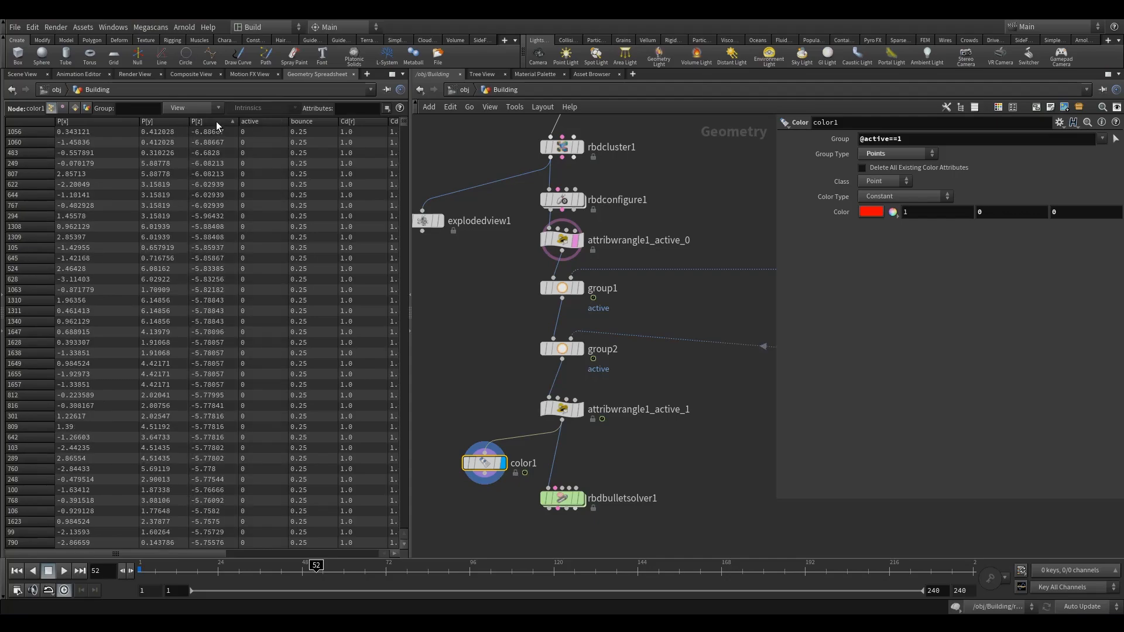
pyautogui.click(26, 74)
# Step: Inspect the settings of group1 and attribwrangle1_active_1, and reposition color1 beside the node chain
pyautogui.click(553, 288)
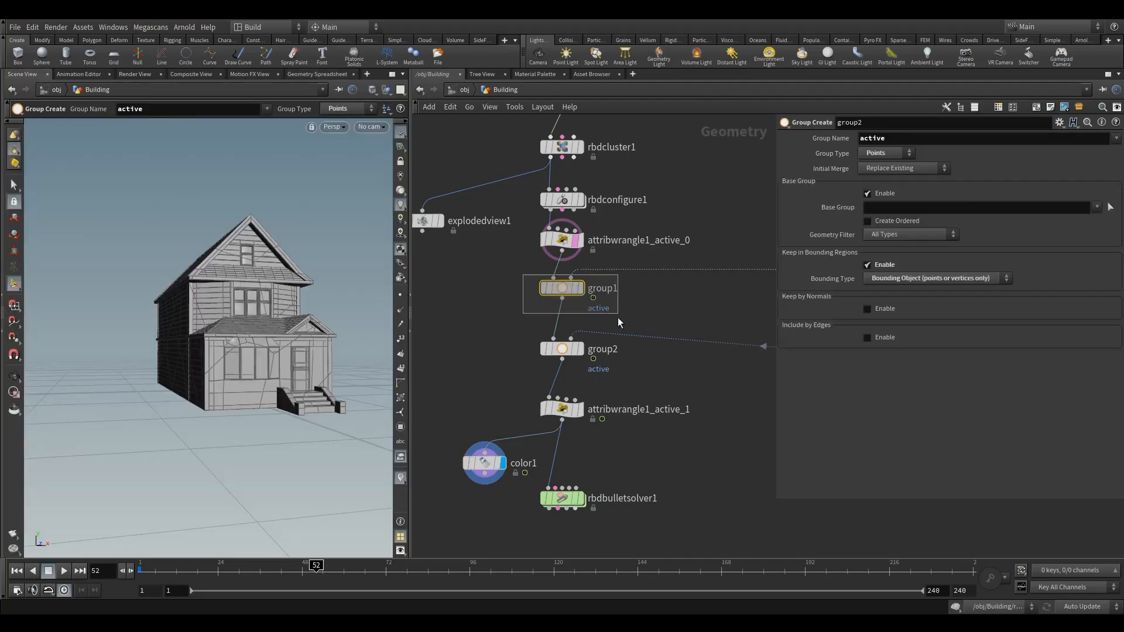
pyautogui.scroll(-3, 660, 308)
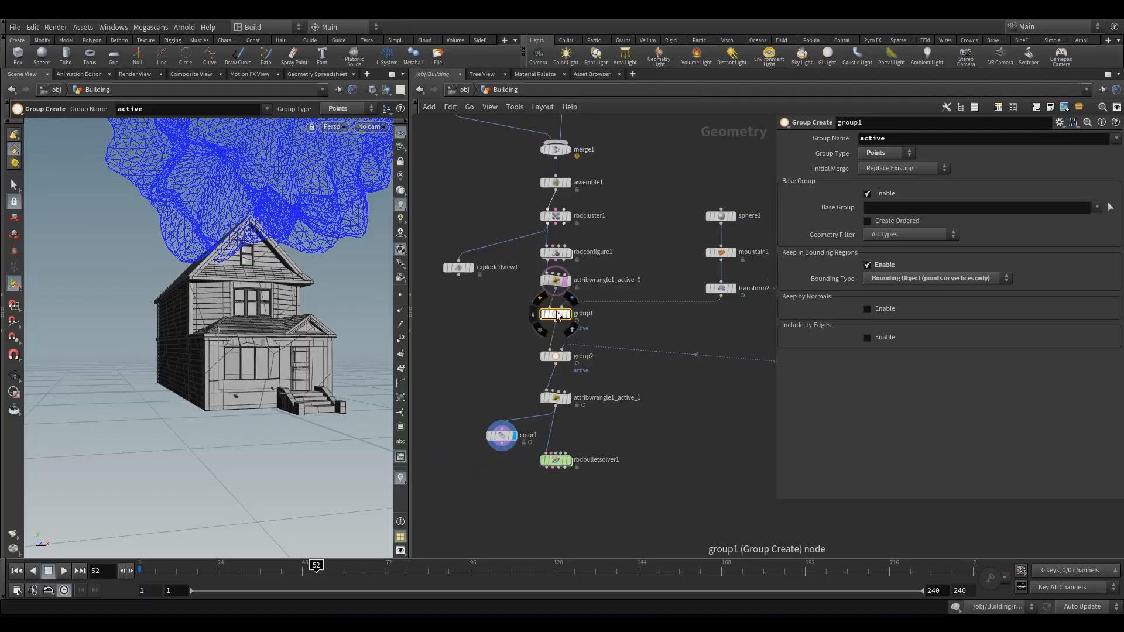
pyautogui.click(568, 315)
pyautogui.moveTo(502, 429); pyautogui.dragTo(476, 400)
pyautogui.click(478, 398)
pyautogui.moveTo(435, 362); pyautogui.dragTo(495, 439)
pyautogui.moveTo(526, 381); pyautogui.dragTo(589, 428)
pyautogui.moveTo(508, 357); pyautogui.dragTo(554, 407)
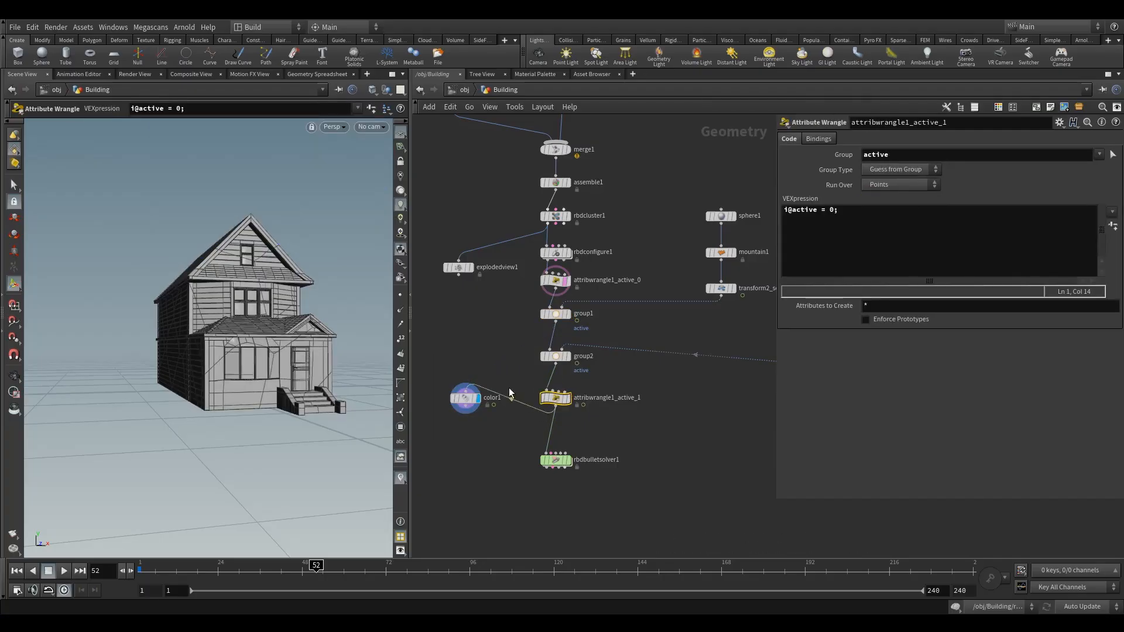
pyautogui.moveTo(479, 400); pyautogui.dragTo(487, 430)
# Step: Check the point active values at frame 84 and set attribwrangle1_active_1's VEX expression to i@active = 1;
pyautogui.moveTo(387, 574); pyautogui.dragTo(428, 572)
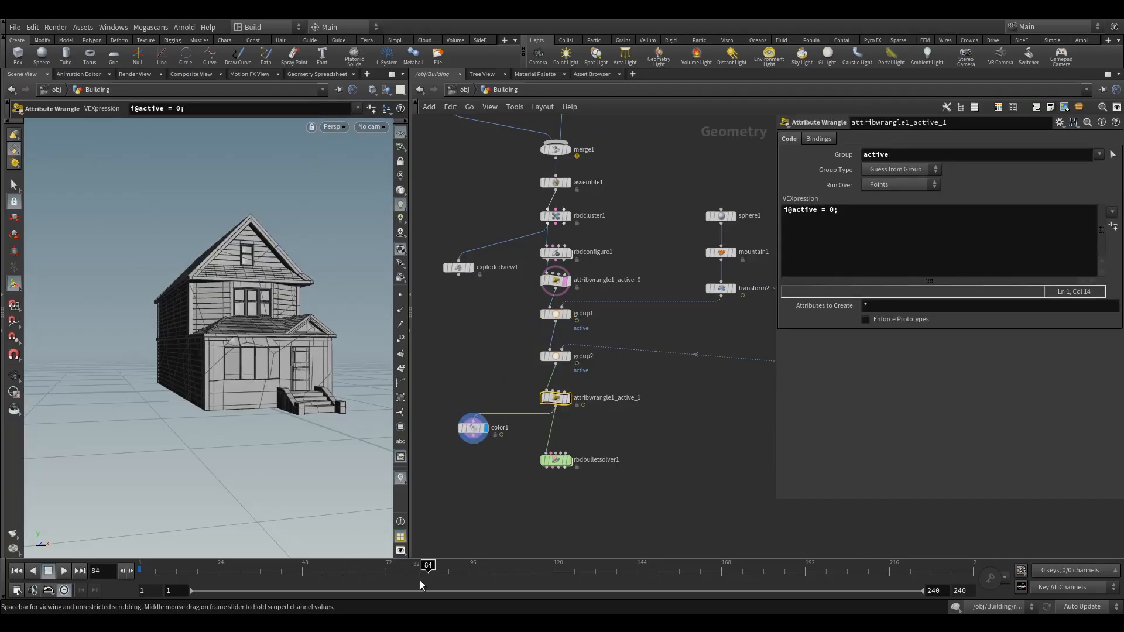
pyautogui.press('Escape')
pyautogui.moveTo(233, 278); pyautogui.dragTo(257, 246)
pyautogui.click(300, 74)
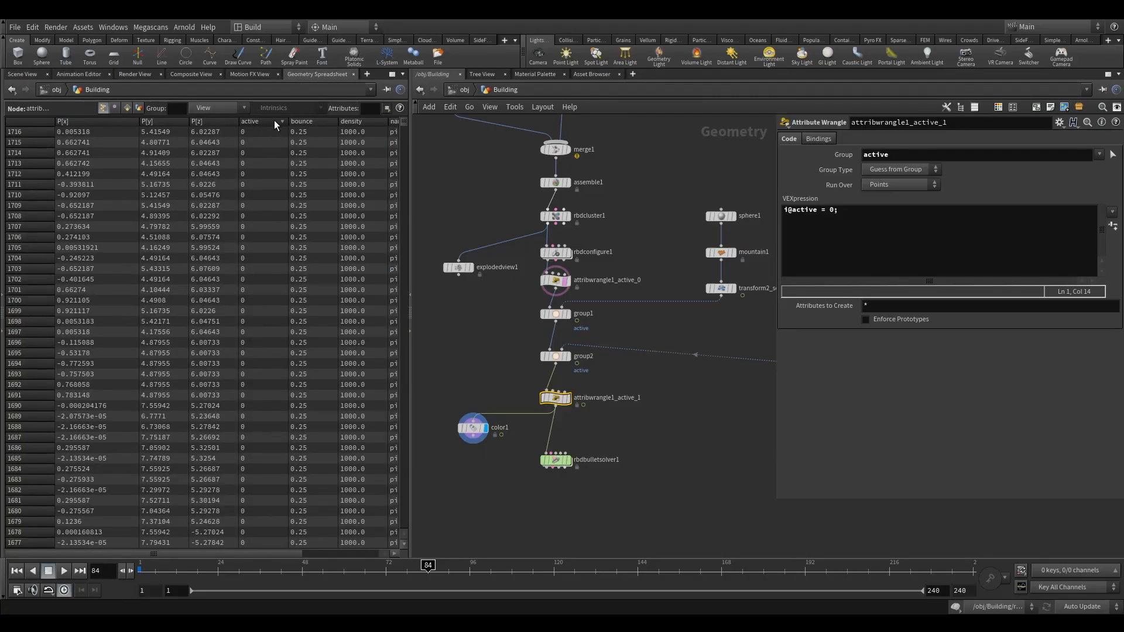
pyautogui.click(831, 216)
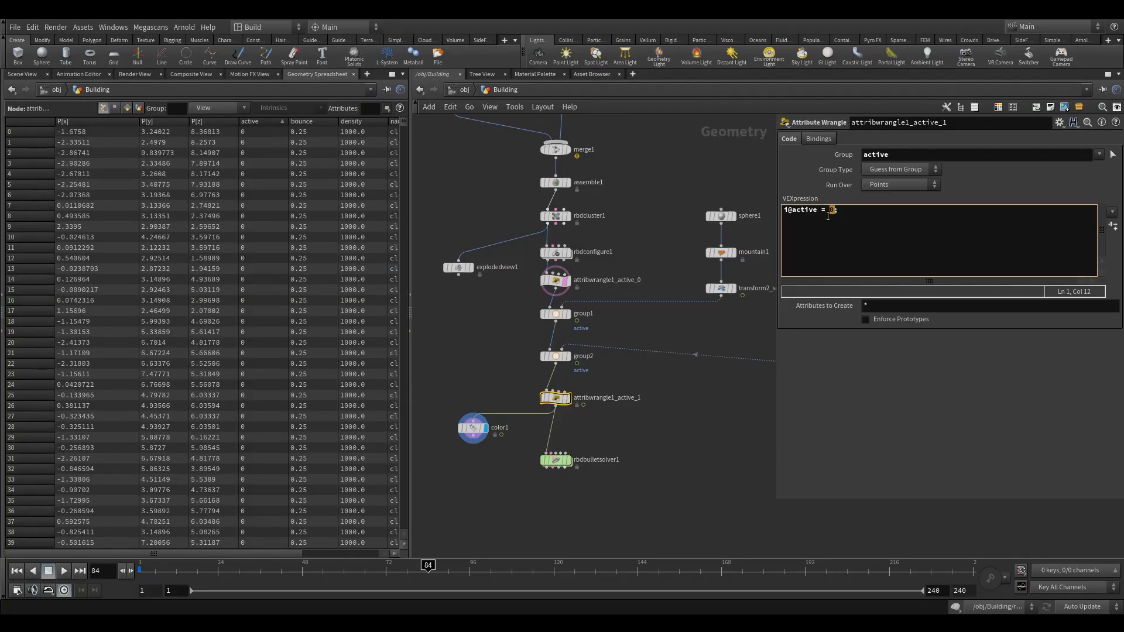
pyautogui.write('1')
pyautogui.click(496, 337)
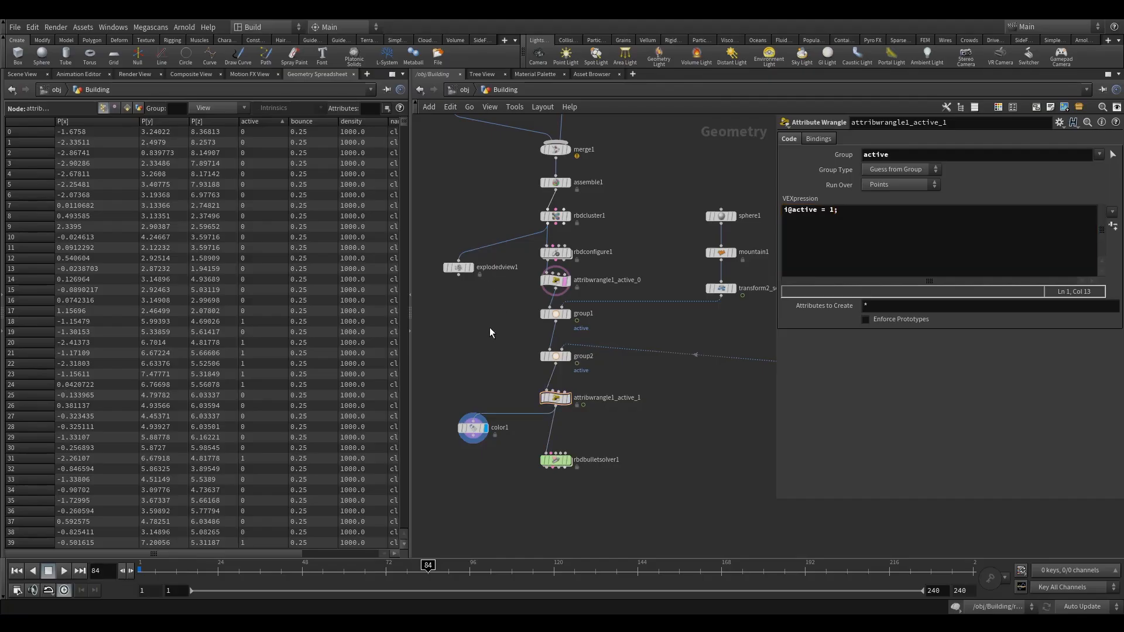
# Step: Compare color1's coloring in the 3D view with its active values in the geometry spreadsheet, scrubbing from frame 91 to 181
pyautogui.click(29, 75)
pyautogui.keyDown('alt'); pyautogui.moveTo(226, 366); pyautogui.dragTo(193, 331); pyautogui.keyUp('alt')
pyautogui.click(472, 428)
pyautogui.moveTo(231, 567); pyautogui.dragTo(452, 567)
pyautogui.click(318, 75)
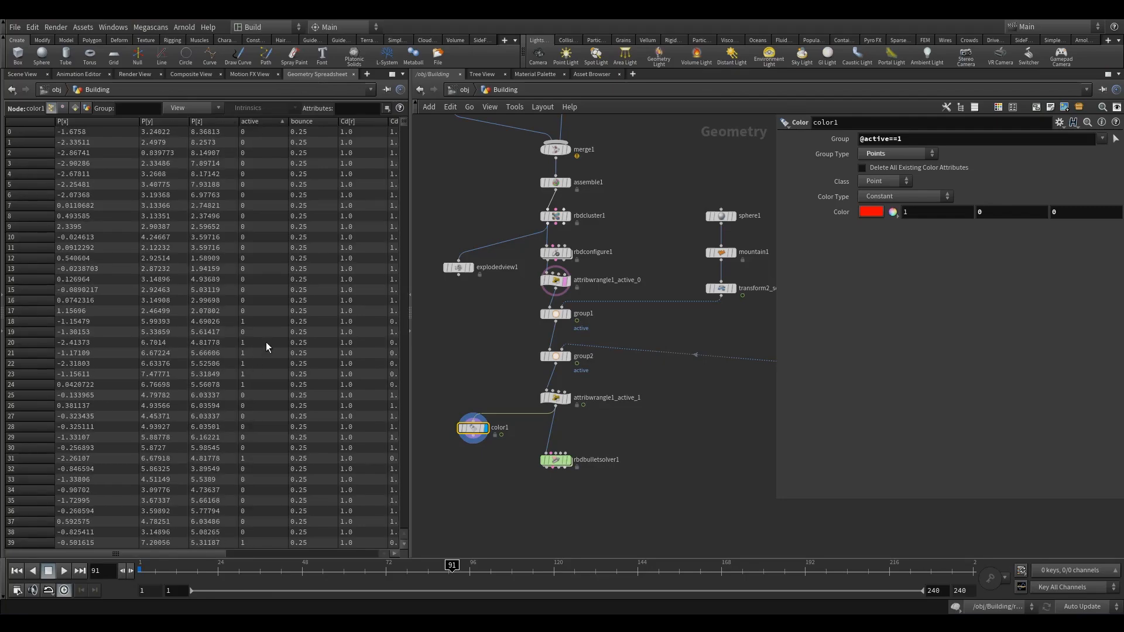
pyautogui.click(36, 74)
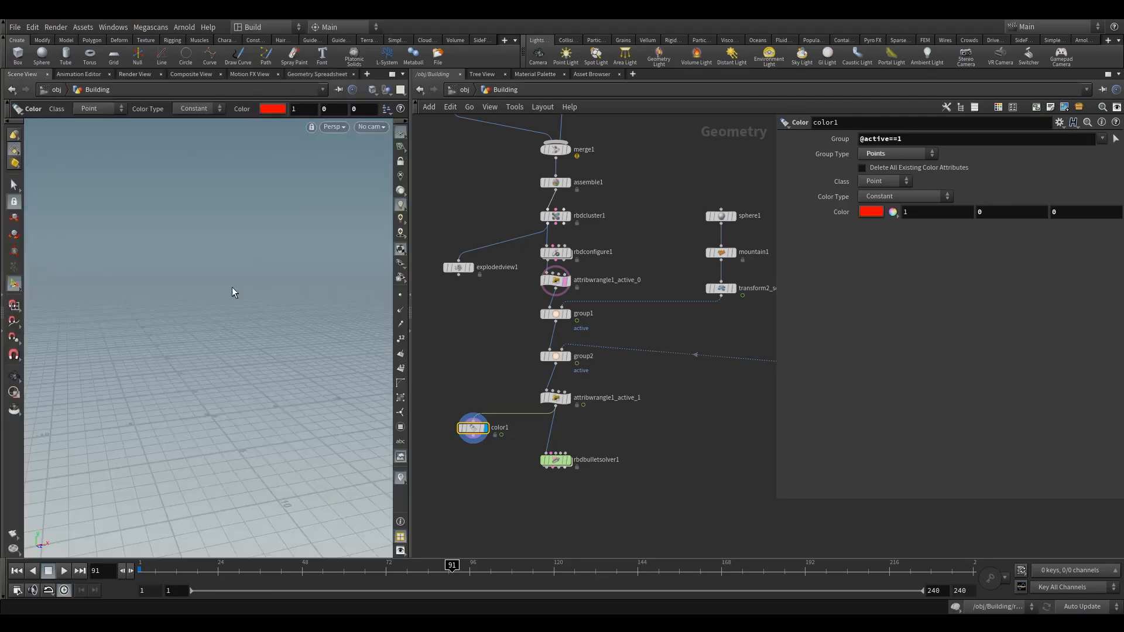
pyautogui.moveTo(574, 568); pyautogui.dragTo(767, 571)
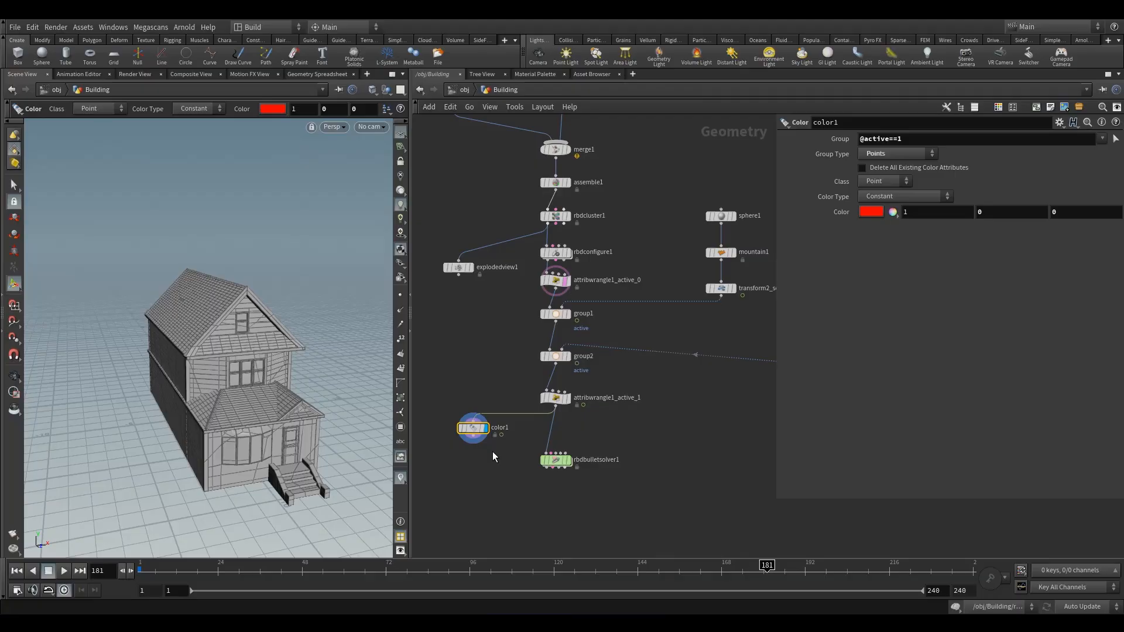
# Step: Add a Blast node branching off attribwrangle1_active_1, display it, and move color1 lower to make room
pyautogui.press('Tab')
pyautogui.write('bla')
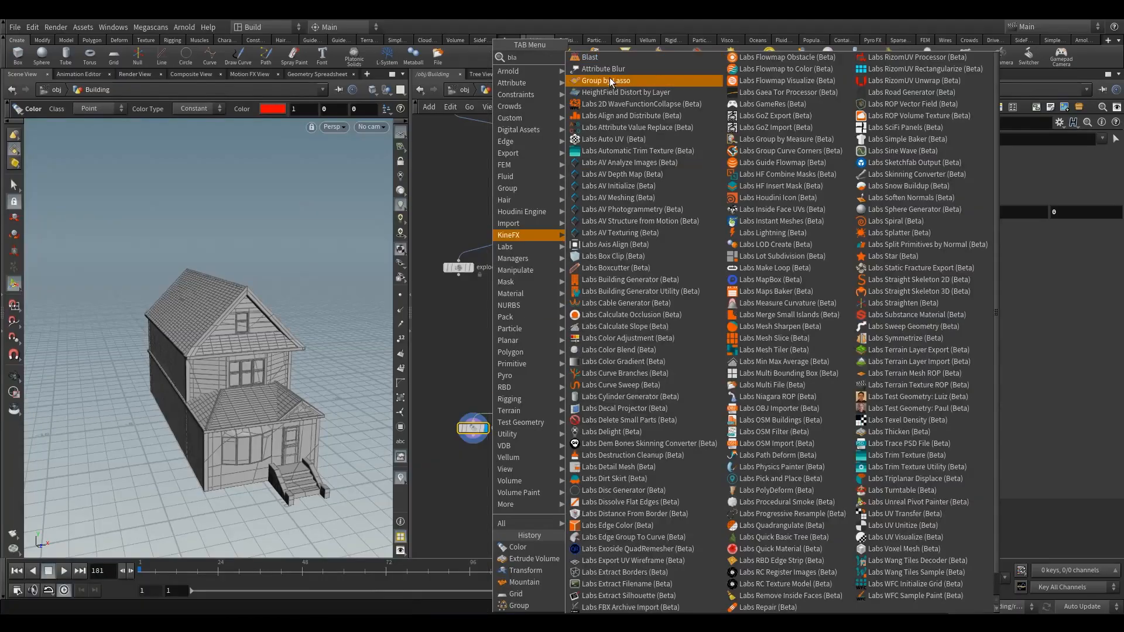
pyautogui.click(589, 57)
pyautogui.click(426, 428)
pyautogui.moveTo(488, 396); pyautogui.dragTo(539, 391, button='middle')
pyautogui.moveTo(524, 429); pyautogui.dragTo(518, 491)
pyautogui.moveTo(475, 414); pyautogui.dragTo(592, 408)
pyautogui.click(591, 408)
pyautogui.click(486, 423)
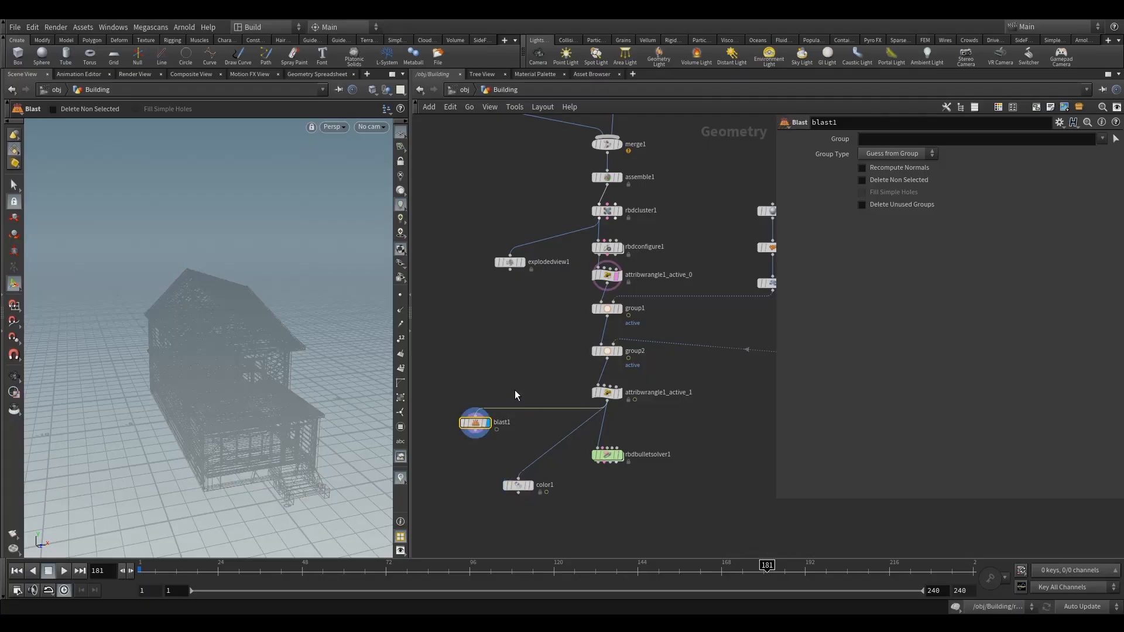
pyautogui.click(886, 183)
pyautogui.click(886, 182)
pyautogui.click(896, 153)
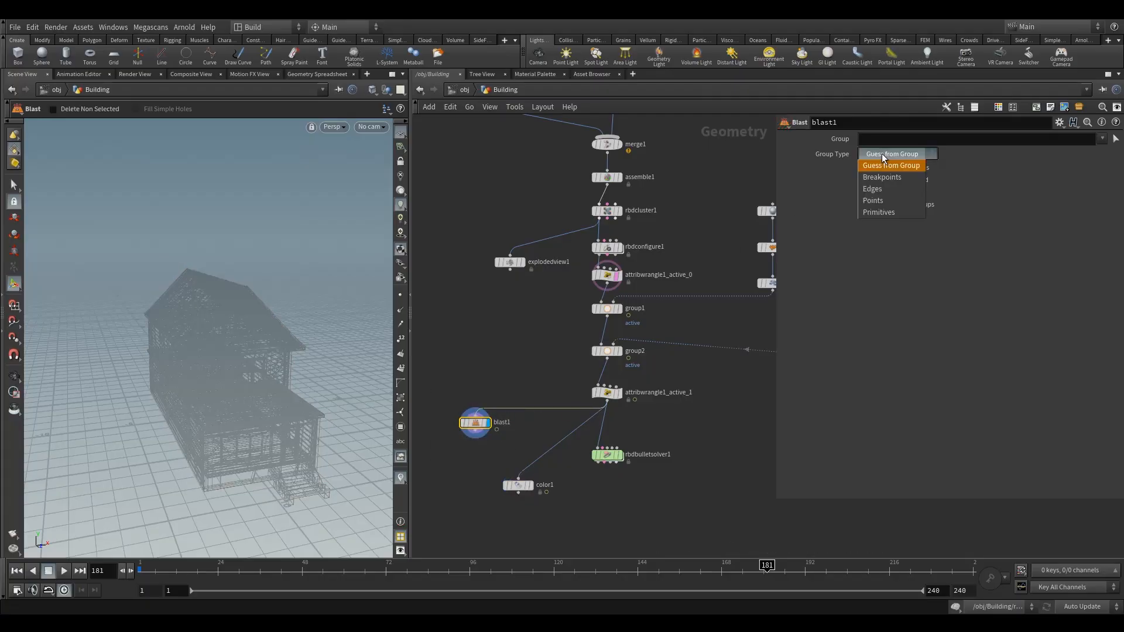
pyautogui.click(883, 202)
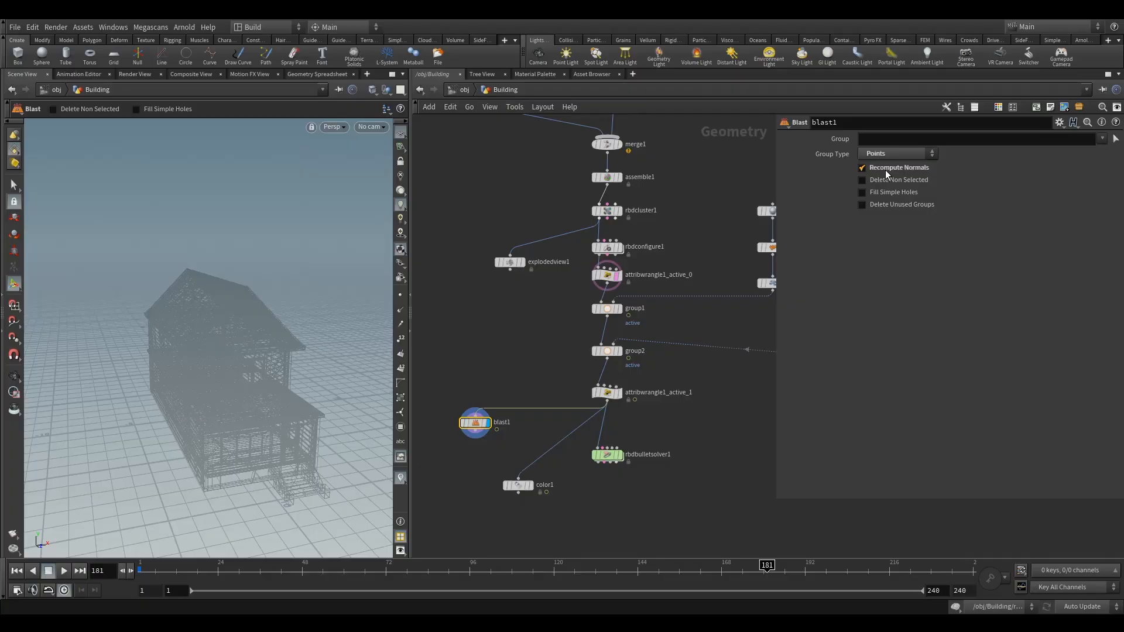
pyautogui.click(892, 180)
pyautogui.click(888, 141)
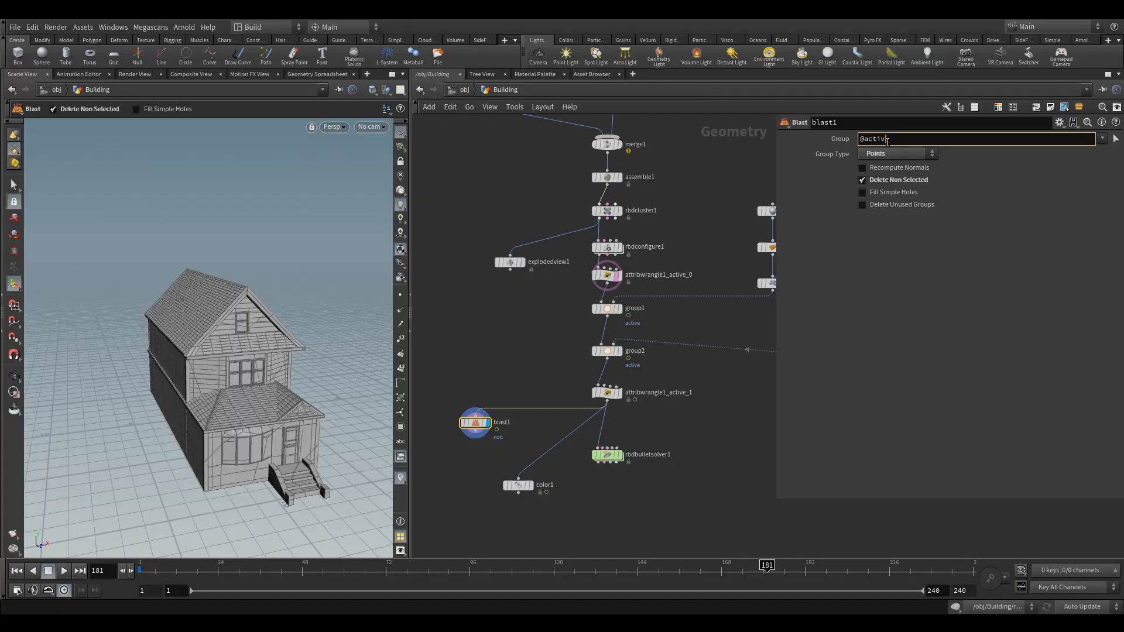
pyautogui.press('Return')
pyautogui.click(193, 570)
pyautogui.moveTo(193, 569); pyautogui.dragTo(149, 570)
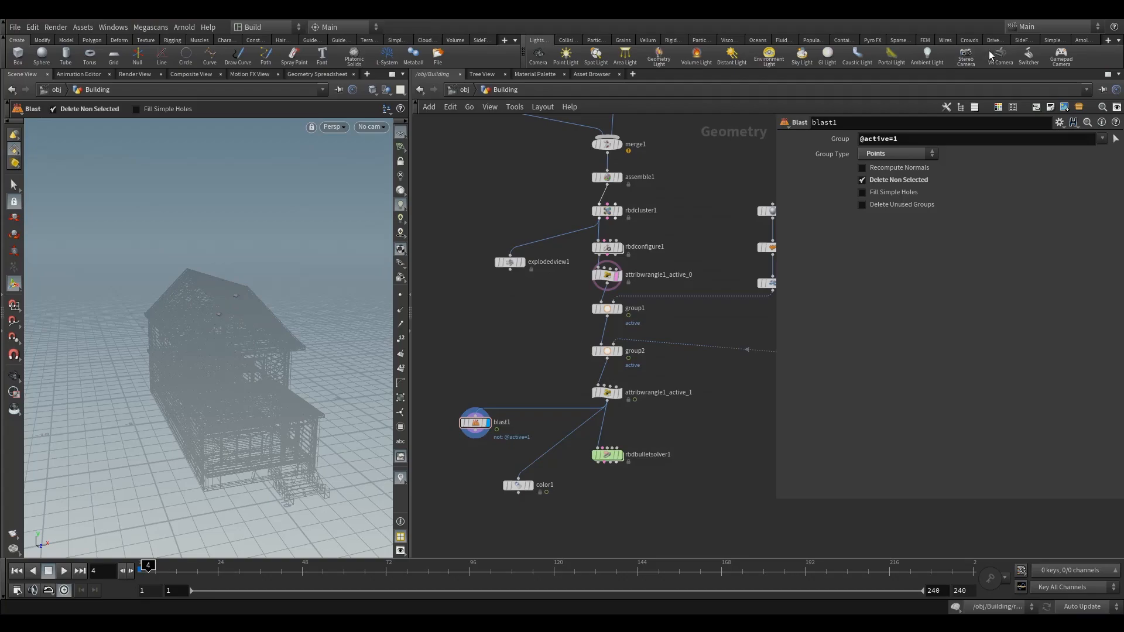
pyautogui.moveTo(894, 139); pyautogui.dragTo(937, 142)
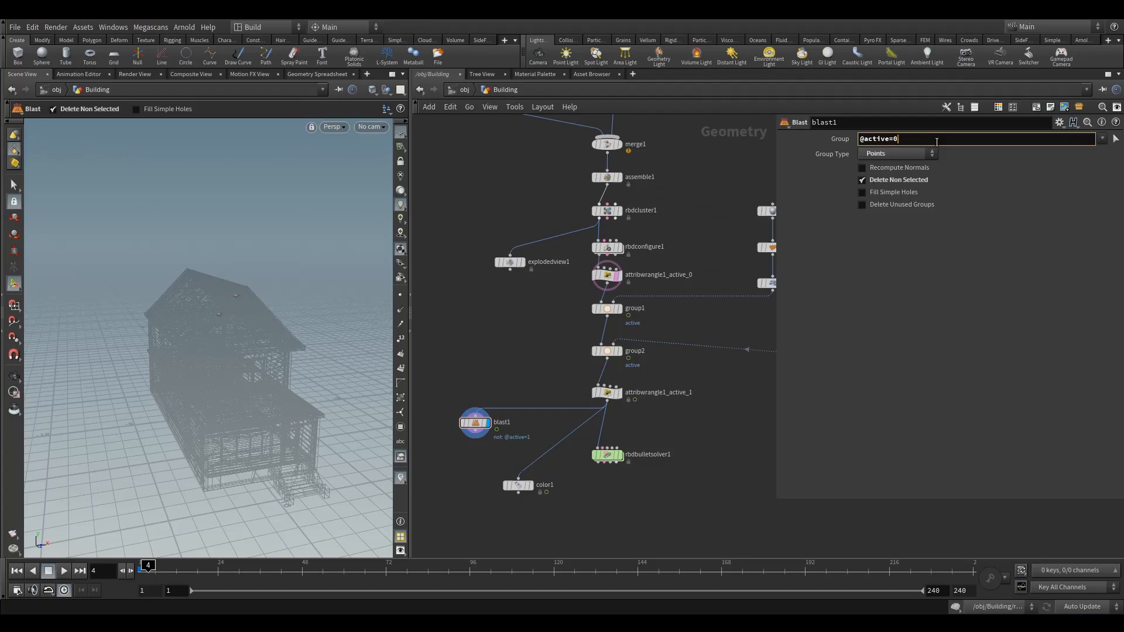
pyautogui.press('Return')
# Step: Scrub through to frame 240 and examine the building's remaining inactive pieces around the base
pyautogui.keyDown('alt'); pyautogui.moveTo(248, 417); pyautogui.dragTo(179, 482); pyautogui.keyUp('alt')
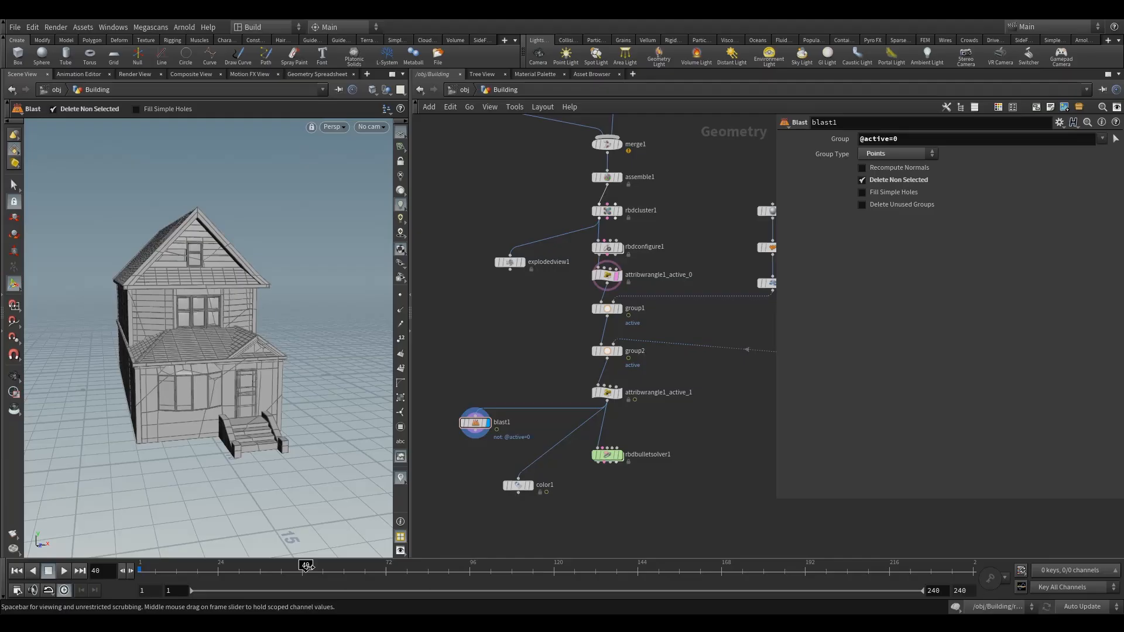
pyautogui.moveTo(301, 567); pyautogui.dragTo(463, 567)
pyautogui.moveTo(677, 565); pyautogui.dragTo(969, 565)
pyautogui.keyDown('alt'); pyautogui.moveTo(175, 448); pyautogui.dragTo(268, 387); pyautogui.keyUp('alt')
pyautogui.keyDown('alt'); pyautogui.moveTo(268, 387); pyautogui.dragTo(184, 427, button='right'); pyautogui.keyUp('alt')
pyautogui.keyDown('alt'); pyautogui.moveTo(275, 425); pyautogui.dragTo(227, 422); pyautogui.keyUp('alt')
pyautogui.keyDown('alt'); pyautogui.moveTo(418, 381); pyautogui.dragTo(503, 357, button='right'); pyautogui.keyUp('alt')
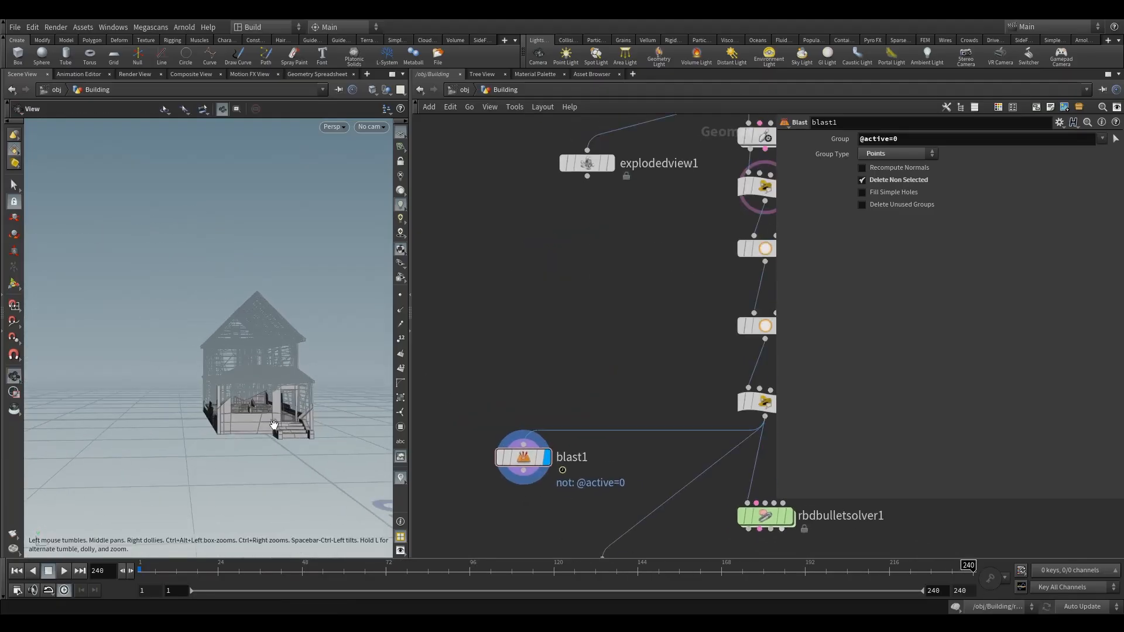
pyautogui.keyDown('alt'); pyautogui.moveTo(274, 386); pyautogui.dragTo(452, 361, button='right'); pyautogui.keyUp('alt')
pyautogui.keyDown('alt'); pyautogui.moveTo(181, 404); pyautogui.dragTo(271, 432); pyautogui.keyUp('alt')
# Step: Scrub back to frame 82 and examine the roof of the building where pieces are activated
pyautogui.moveTo(810, 579); pyautogui.dragTo(421, 559)
pyautogui.keyDown('alt'); pyautogui.moveTo(173, 240); pyautogui.dragTo(290, 232); pyautogui.keyUp('alt')
pyautogui.keyDown('alt'); pyautogui.moveTo(289, 231); pyautogui.dragTo(137, 312, button='right'); pyautogui.keyUp('alt')
pyautogui.moveTo(138, 312); pyautogui.dragTo(246, 304)
pyautogui.press('Return')
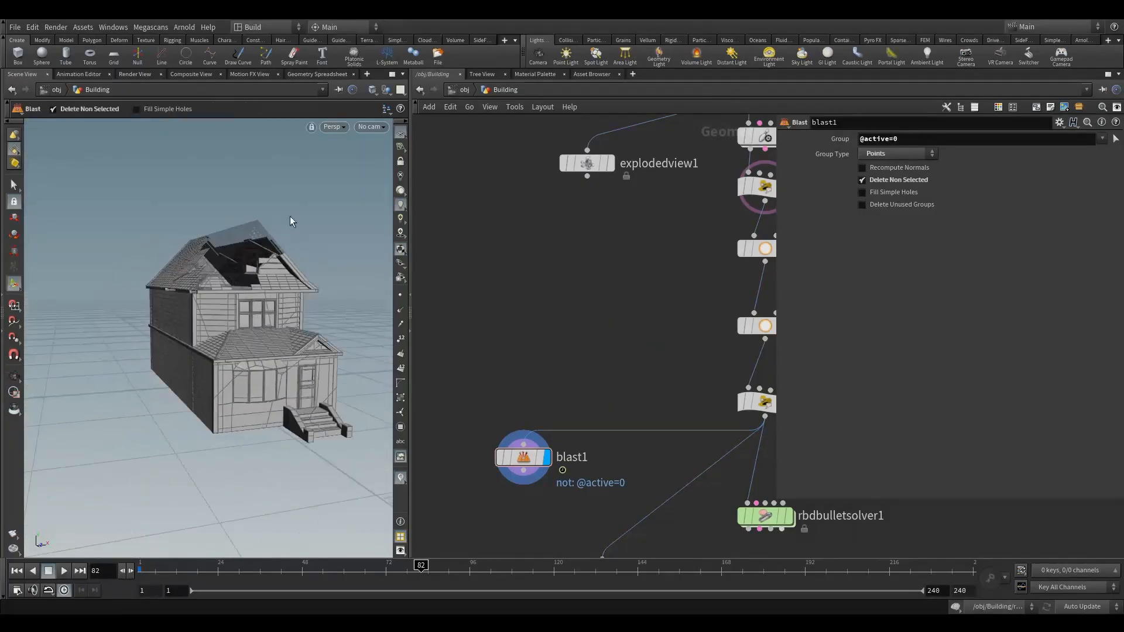
# Step: Jump to frame 94 and examine the activated roof area of the building from the front and side
pyautogui.click(462, 566)
pyautogui.keyDown('alt'); pyautogui.moveTo(174, 259); pyautogui.dragTo(96, 299); pyautogui.keyUp('alt')
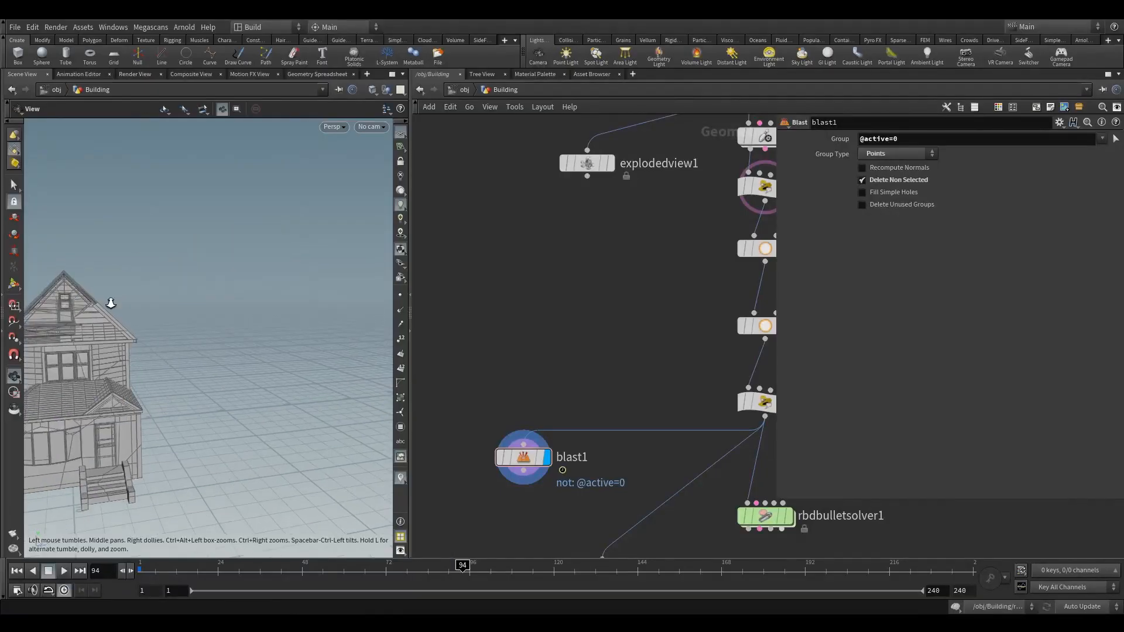
pyautogui.keyDown('alt'); pyautogui.moveTo(96, 299); pyautogui.dragTo(135, 284, button='right'); pyautogui.keyUp('alt')
pyautogui.keyDown('alt'); pyautogui.moveTo(135, 284); pyautogui.dragTo(206, 293); pyautogui.keyUp('alt')
pyautogui.press('Return')
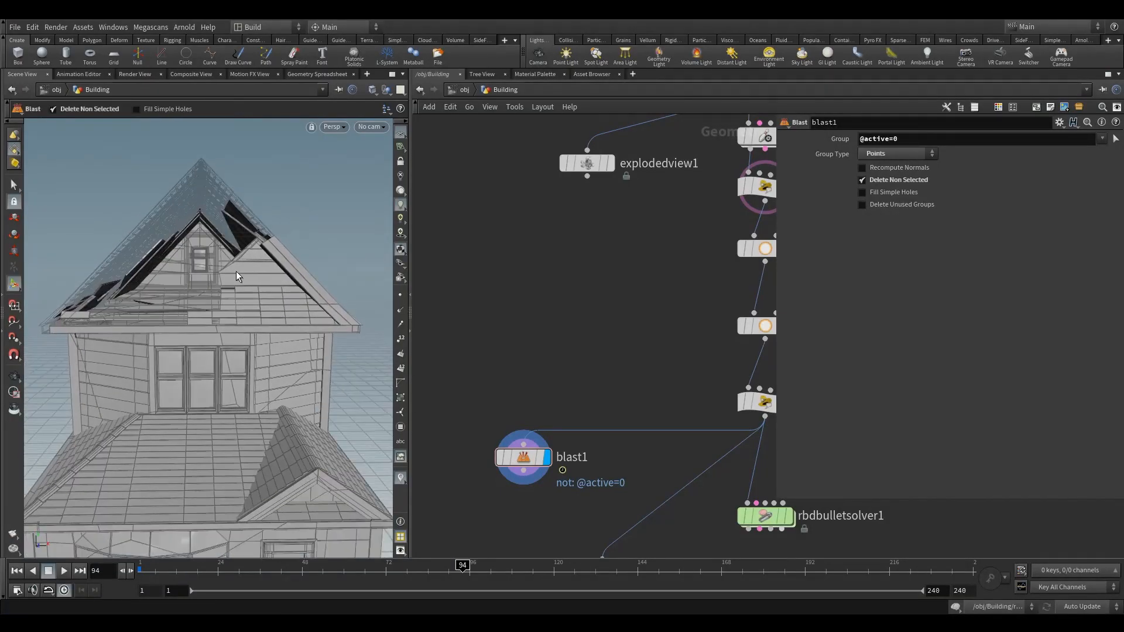
pyautogui.keyDown('alt'); pyautogui.moveTo(176, 337); pyautogui.dragTo(183, 230); pyautogui.keyUp('alt')
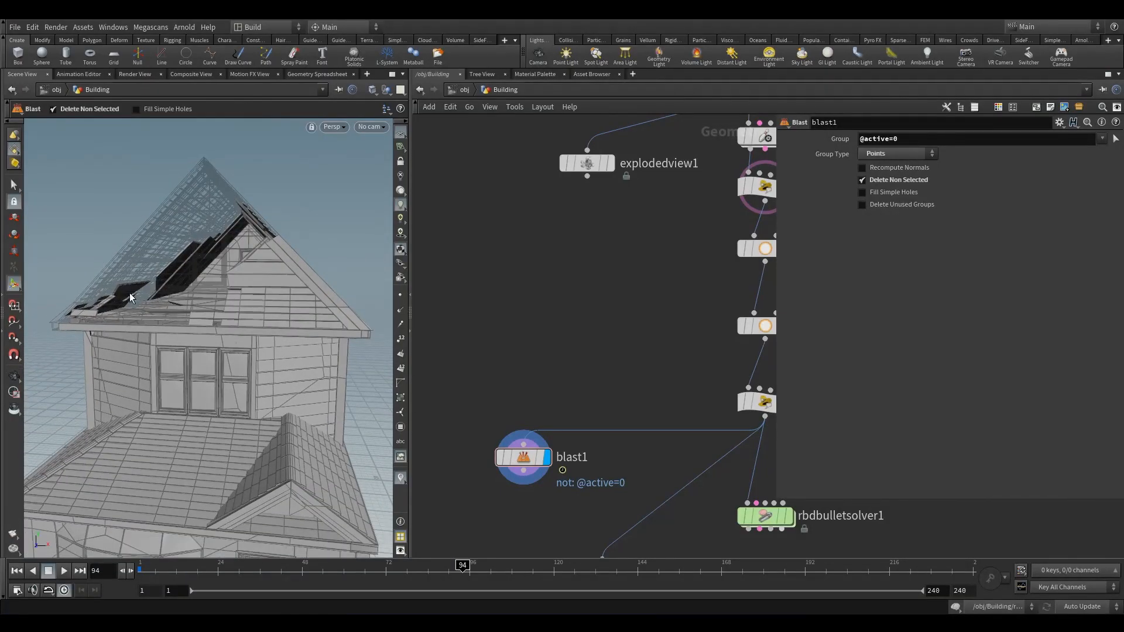
pyautogui.keyDown('alt'); pyautogui.moveTo(240, 304); pyautogui.dragTo(86, 297); pyautogui.keyUp('alt')
pyautogui.keyDown('alt'); pyautogui.moveTo(287, 238); pyautogui.dragTo(214, 264); pyautogui.keyUp('alt')
# Step: Return to frame 1, display rbdbulletsolver1 and reverse its gravity to a positive 9.80665 in Y
pyautogui.scroll(-5, 520, 334)
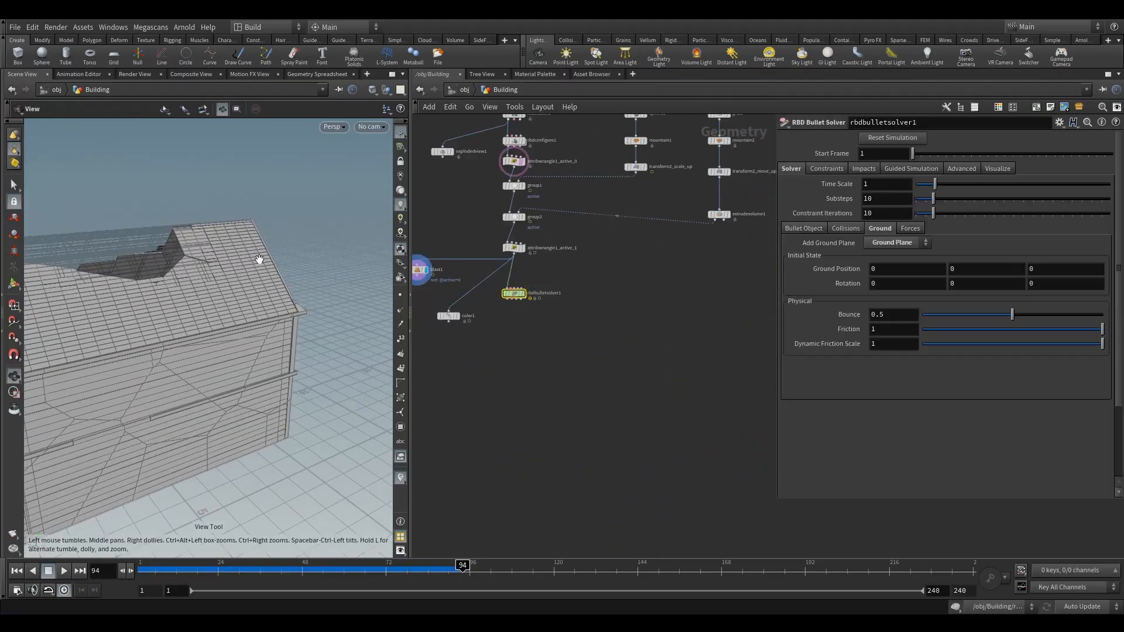
pyautogui.click(16, 571)
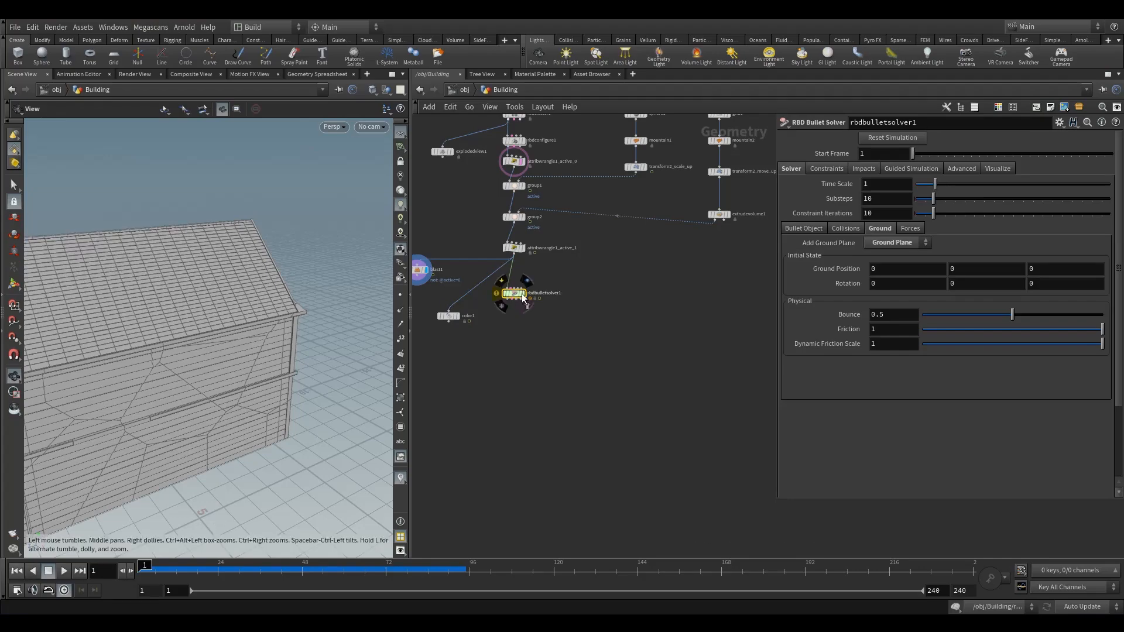
pyautogui.click(527, 283)
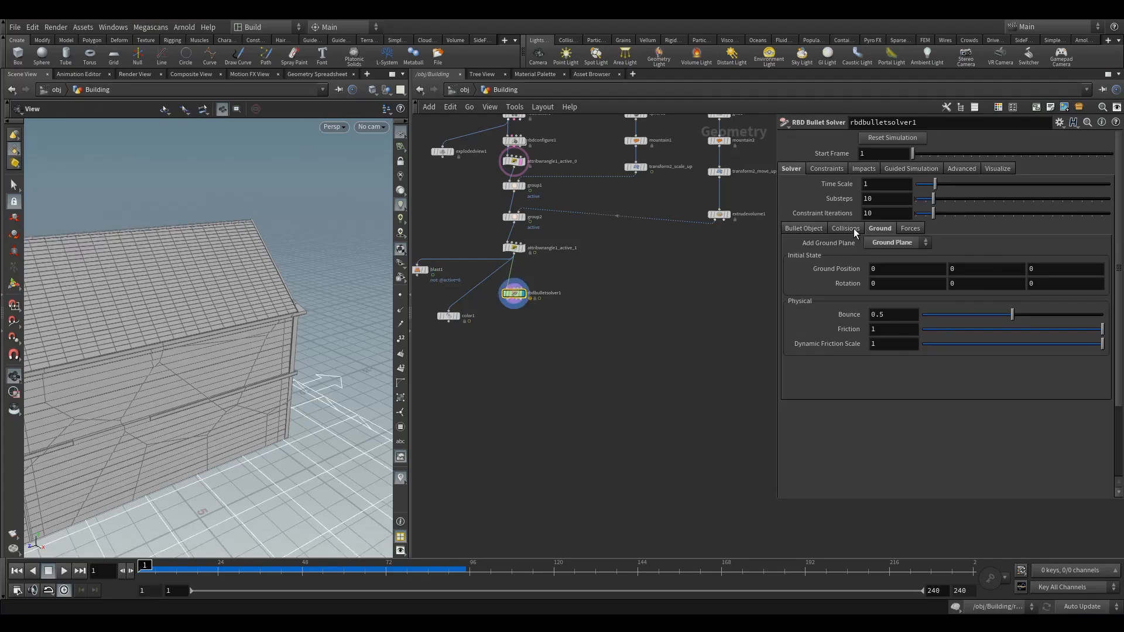
pyautogui.click(912, 228)
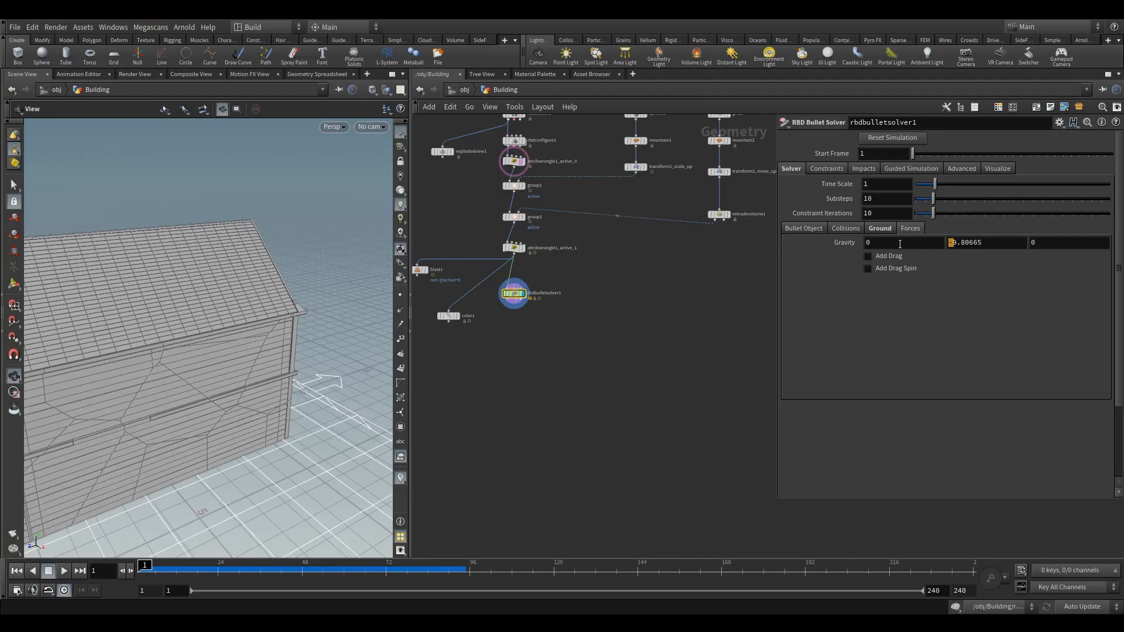
pyautogui.press('BackSpace')
pyautogui.press('Return')
# Step: Set the solver's ground plane position to 30 in Y and its rotation to 180 in X
pyautogui.click(878, 228)
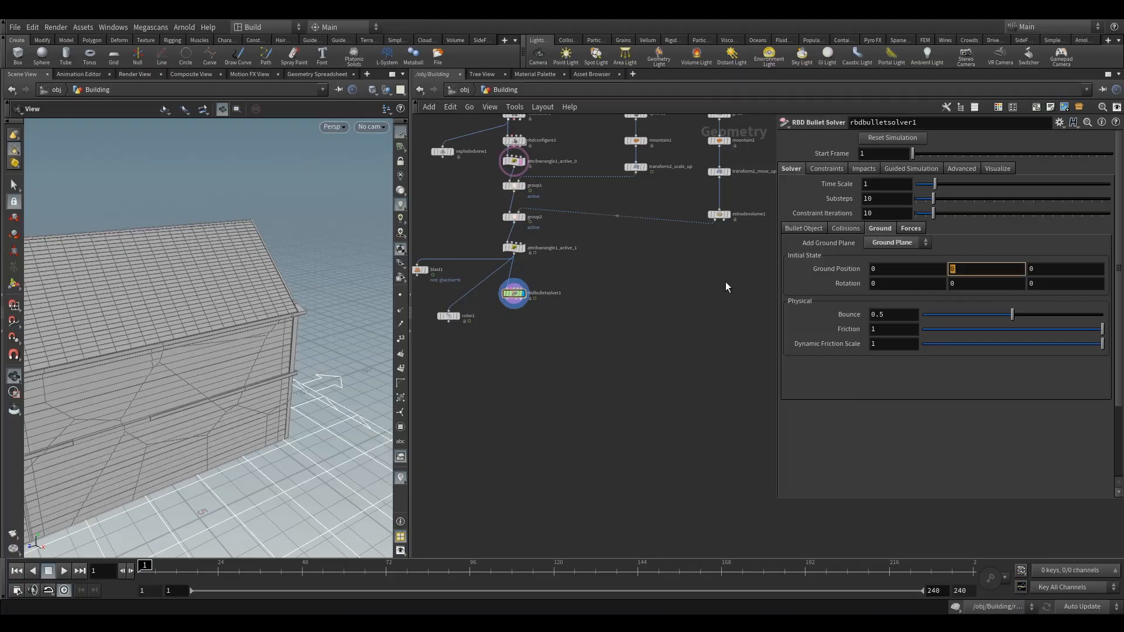
pyautogui.press('Return')
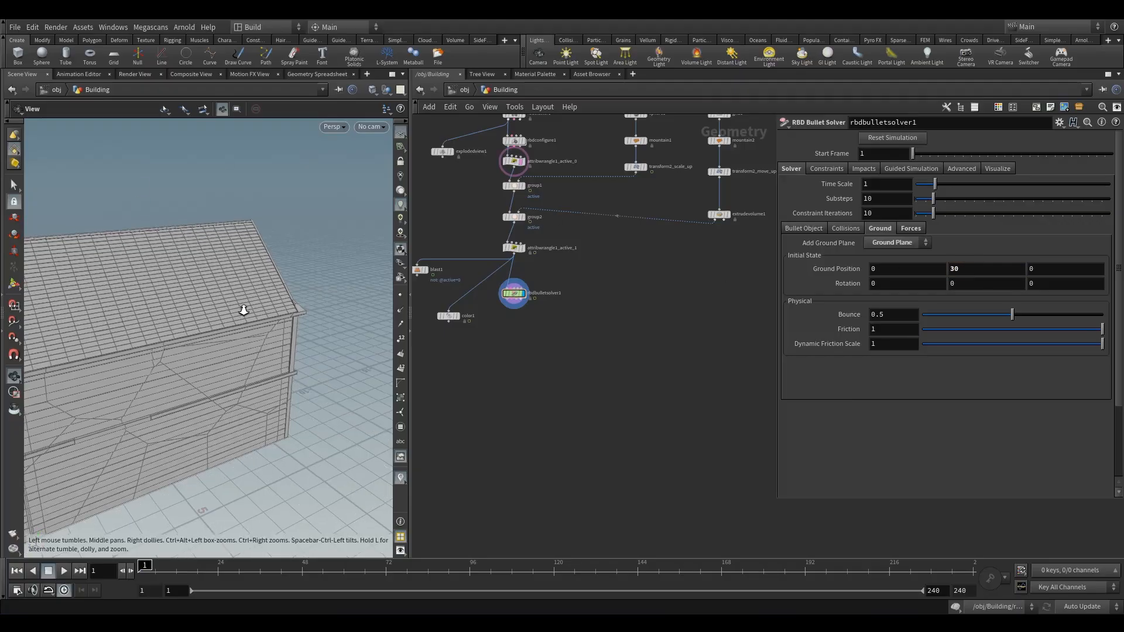
pyautogui.moveTo(244, 307); pyautogui.dragTo(91, 394, button='right')
pyautogui.moveTo(156, 338); pyautogui.dragTo(194, 362, button='middle')
pyautogui.moveTo(194, 363); pyautogui.dragTo(271, 303, button='right')
pyautogui.moveTo(271, 304); pyautogui.dragTo(223, 308, button='middle')
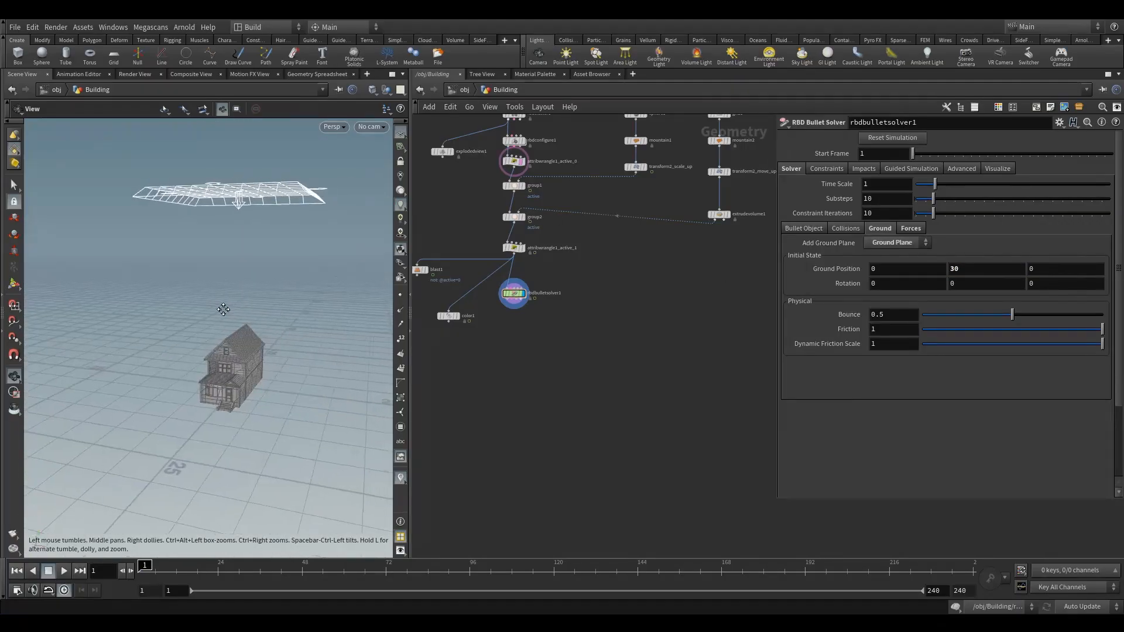
pyautogui.moveTo(223, 309); pyautogui.dragTo(225, 367)
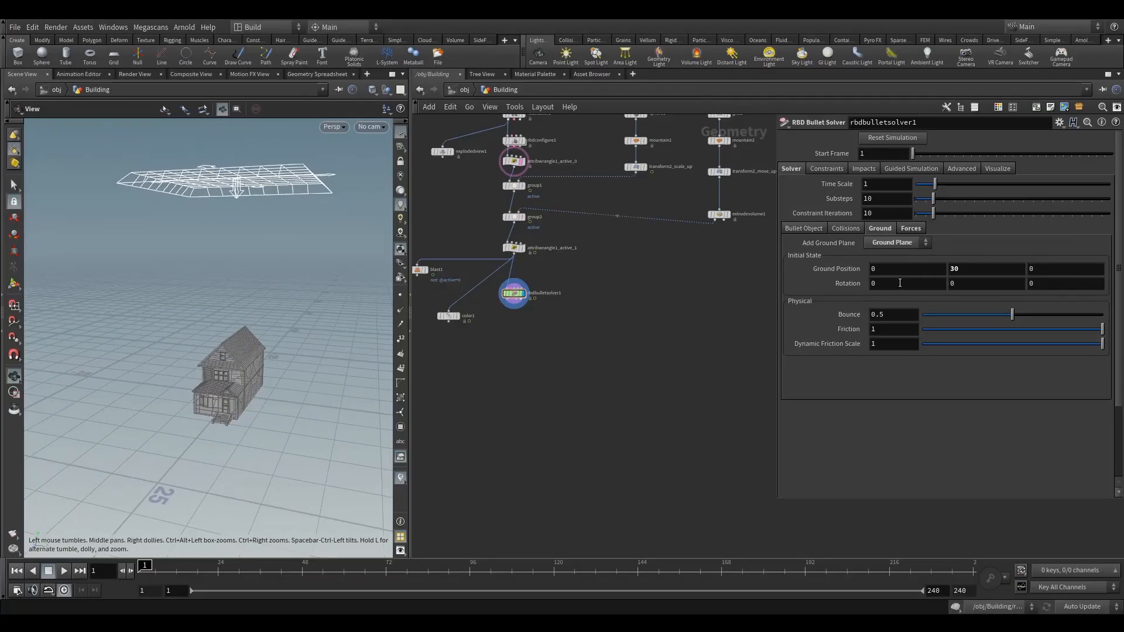
pyautogui.middleClick(906, 283)
pyautogui.press('Return')
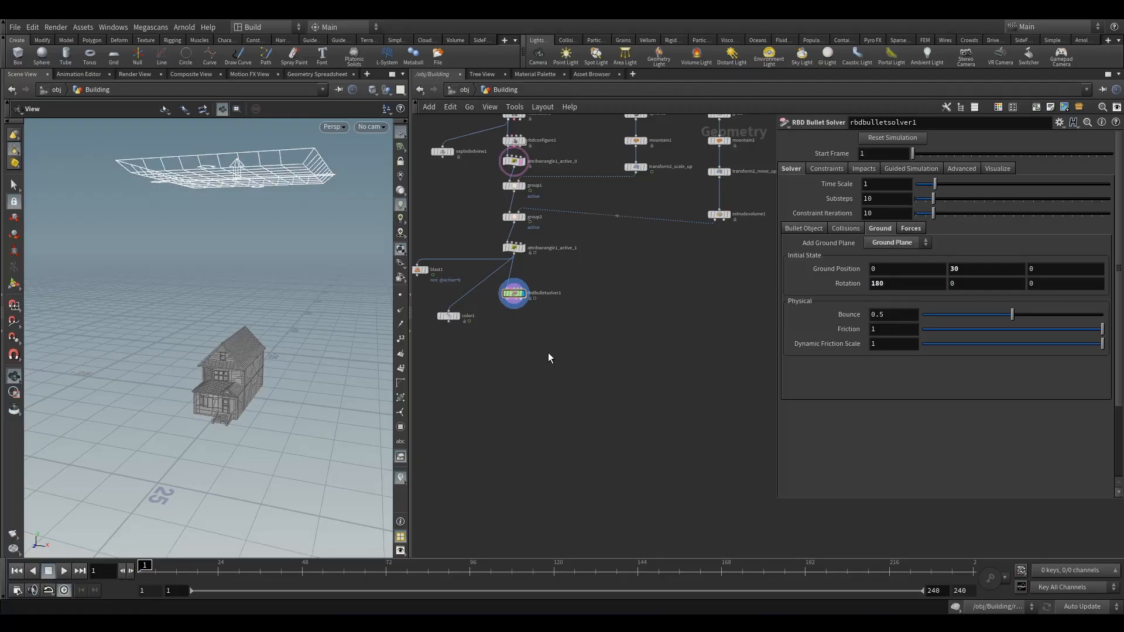
# Step: Maximize the scene view, frame the house with open sky above it, and generate a flipbook of frames 1 to 240
pyautogui.moveTo(273, 274); pyautogui.dragTo(296, 251)
pyautogui.moveTo(296, 251); pyautogui.dragTo(316, 336, button='right')
pyautogui.moveTo(316, 336); pyautogui.dragTo(258, 372)
pyautogui.moveTo(257, 372); pyautogui.dragTo(311, 381, button='right')
pyautogui.moveTo(311, 381); pyautogui.dragTo(322, 392)
pyautogui.moveTo(321, 391); pyautogui.dragTo(269, 409, button='right')
pyautogui.moveTo(269, 410); pyautogui.dragTo(296, 400)
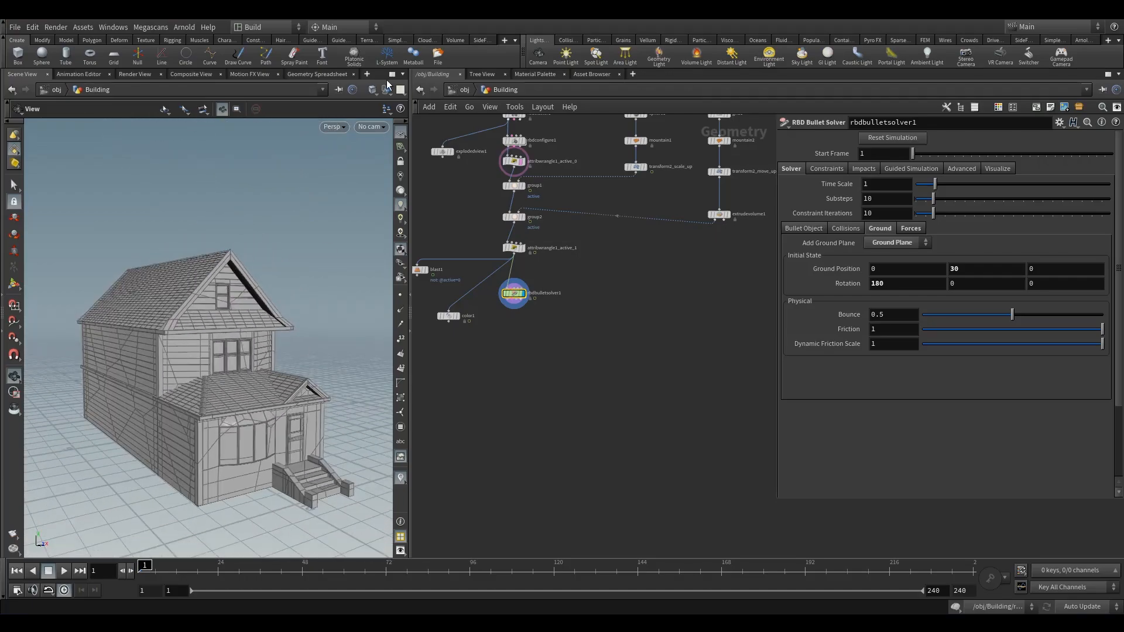
pyautogui.click(392, 74)
pyautogui.moveTo(603, 307); pyautogui.dragTo(435, 380, button='right')
pyautogui.moveTo(434, 380); pyautogui.dragTo(508, 371)
pyautogui.moveTo(508, 371); pyautogui.dragTo(385, 357, button='middle')
pyautogui.moveTo(385, 357); pyautogui.dragTo(263, 416, button='right')
pyautogui.click(10, 534)
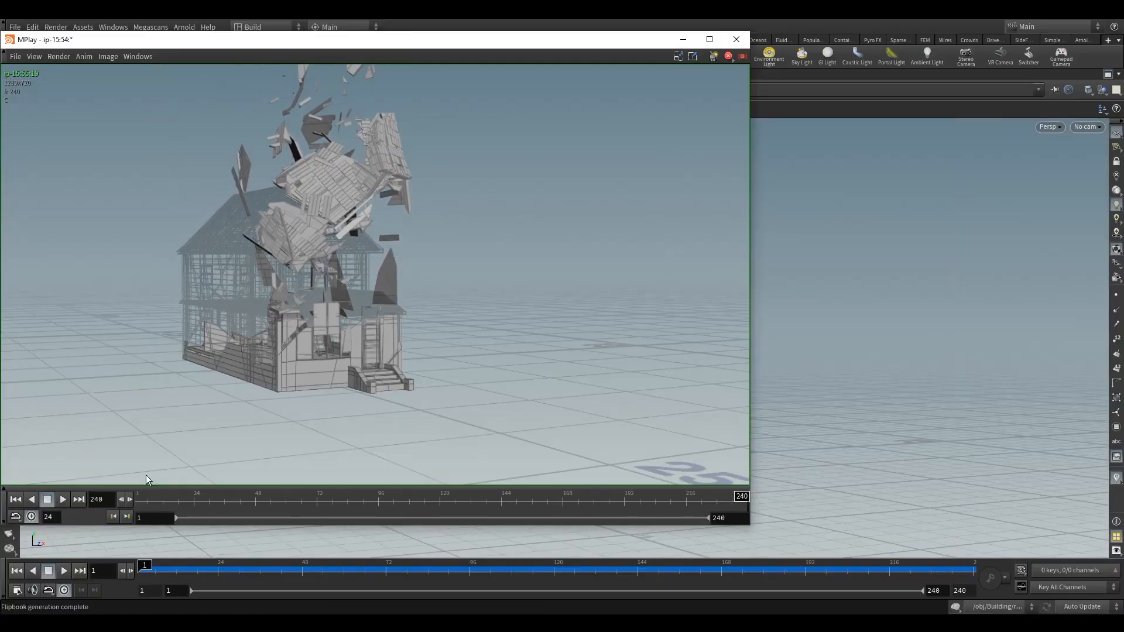
# Step: Play and scrub the flipbook in MPlay through frame 240 to examine how the building's pieces break away upward
pyautogui.moveTo(407, 42); pyautogui.dragTo(504, 56)
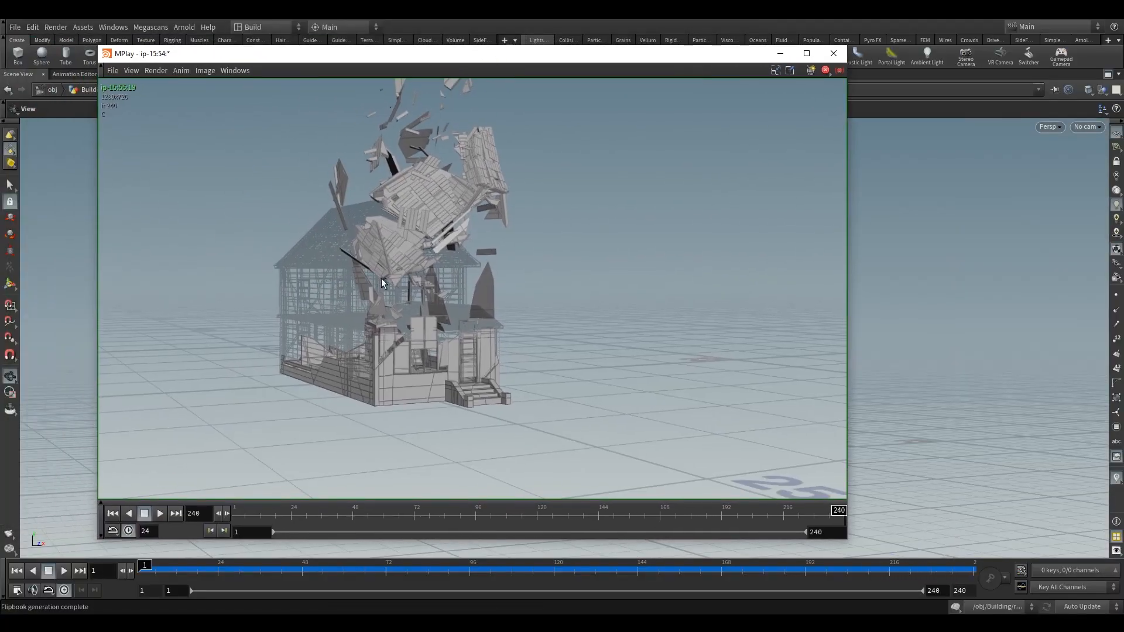
pyautogui.click(159, 515)
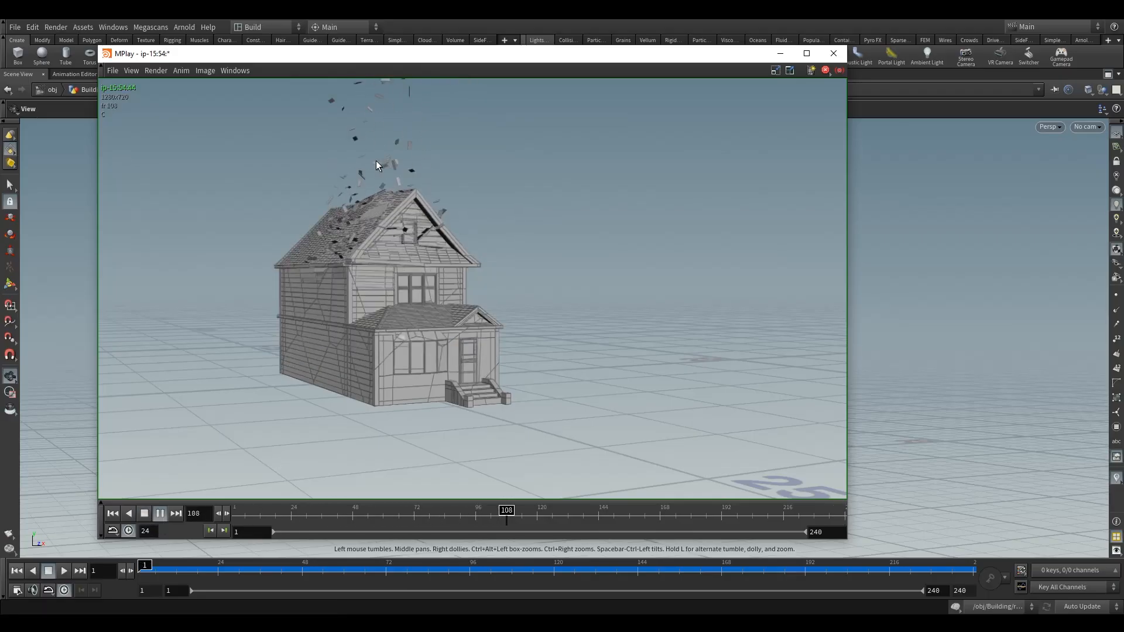
pyautogui.moveTo(310, 514)
pyautogui.mouseDown()
pyautogui.moveTo(297, 515)
pyautogui.moveTo(467, 504)
pyautogui.mouseUp()
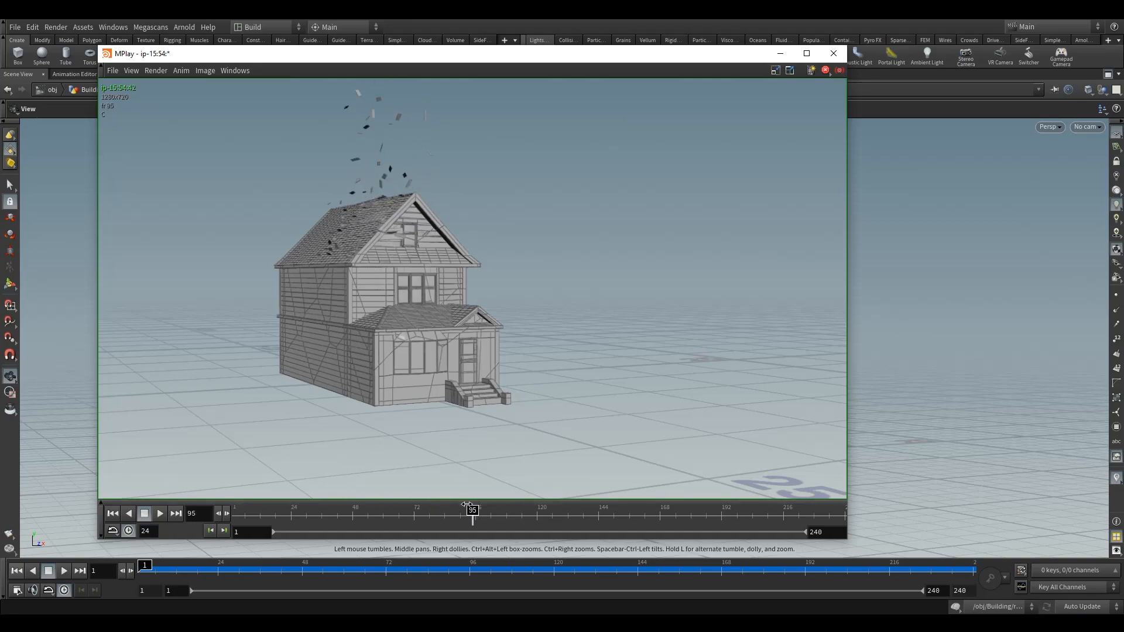
pyautogui.click(161, 514)
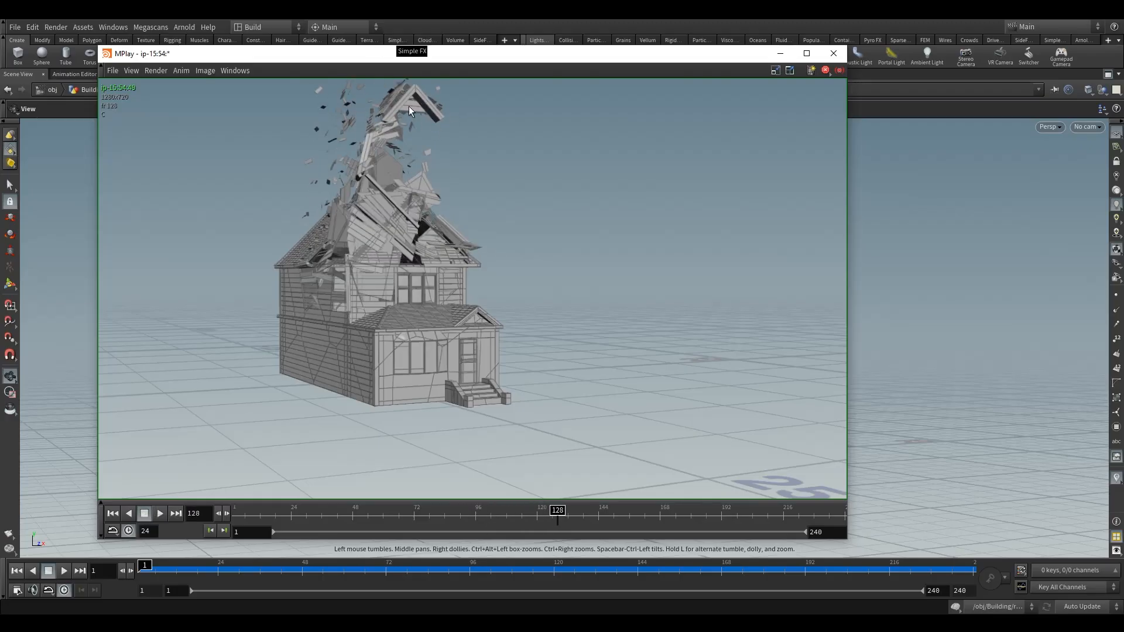
pyautogui.moveTo(554, 511)
pyautogui.mouseDown()
pyautogui.moveTo(494, 507)
pyautogui.moveTo(526, 493)
pyautogui.moveTo(507, 494)
pyautogui.moveTo(610, 492)
pyautogui.moveTo(587, 505)
pyautogui.moveTo(541, 496)
pyautogui.moveTo(602, 492)
pyautogui.moveTo(359, 485)
pyautogui.moveTo(387, 482)
pyautogui.mouseUp()
pyautogui.click(160, 513)
pyautogui.click(145, 517)
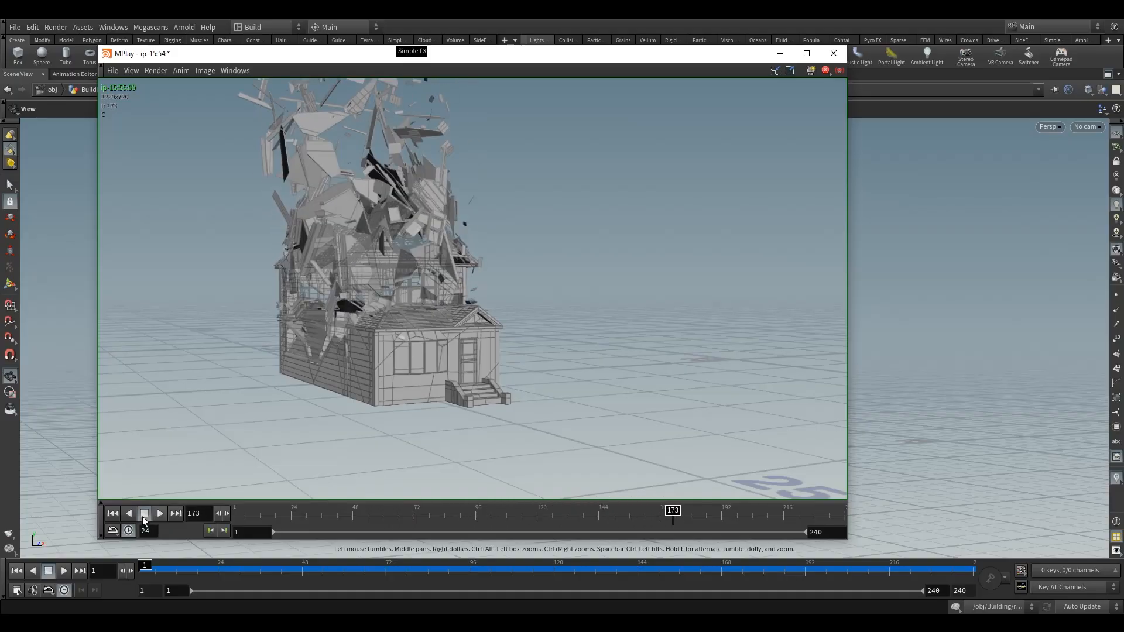
pyautogui.moveTo(673, 514); pyautogui.dragTo(874, 513)
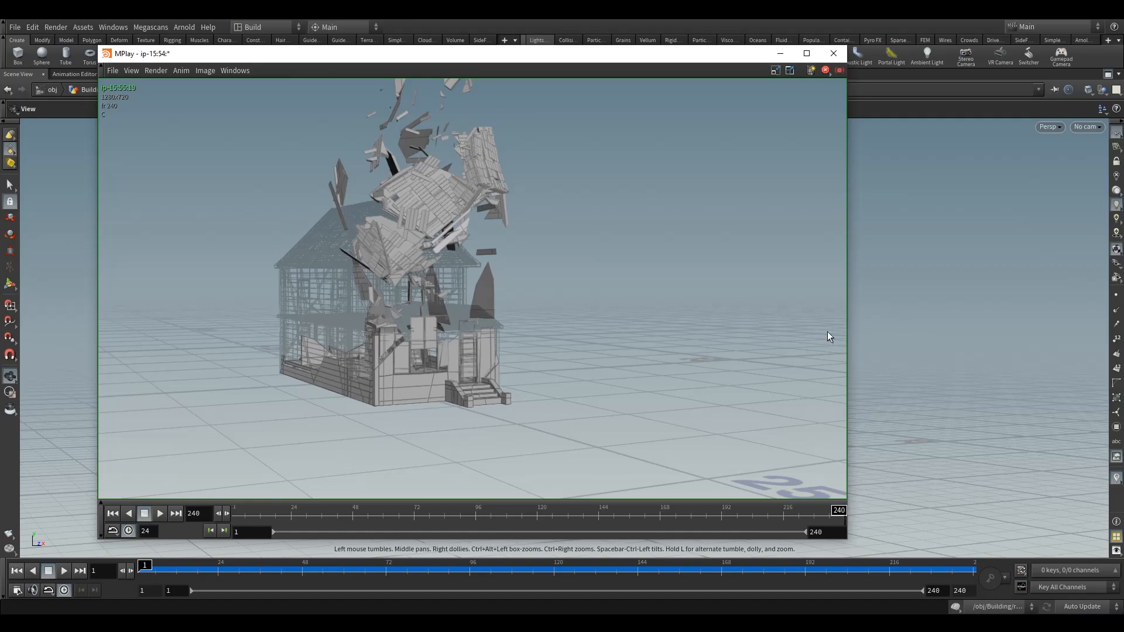
pyautogui.click(161, 514)
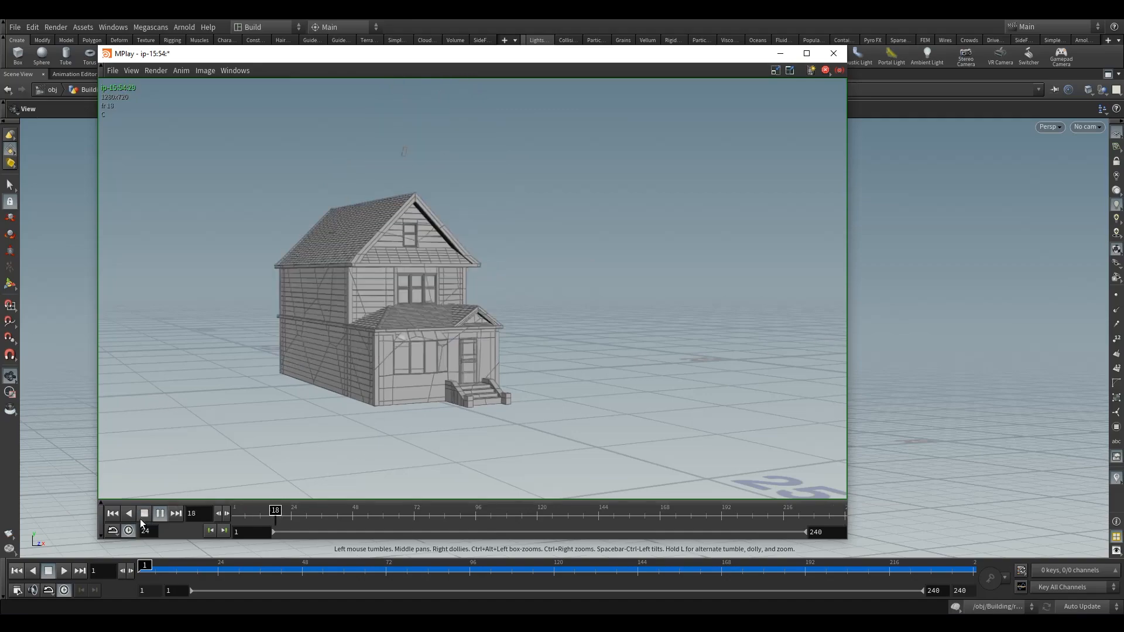